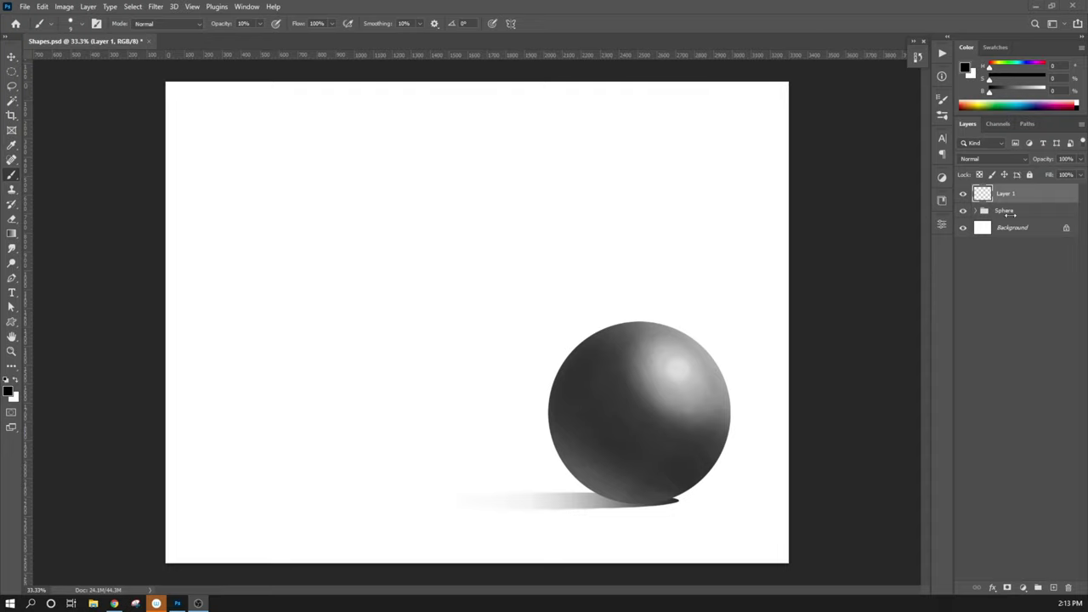
- Hide the Sphere group and make Layer 1 the active layer
left_click(1010, 214)
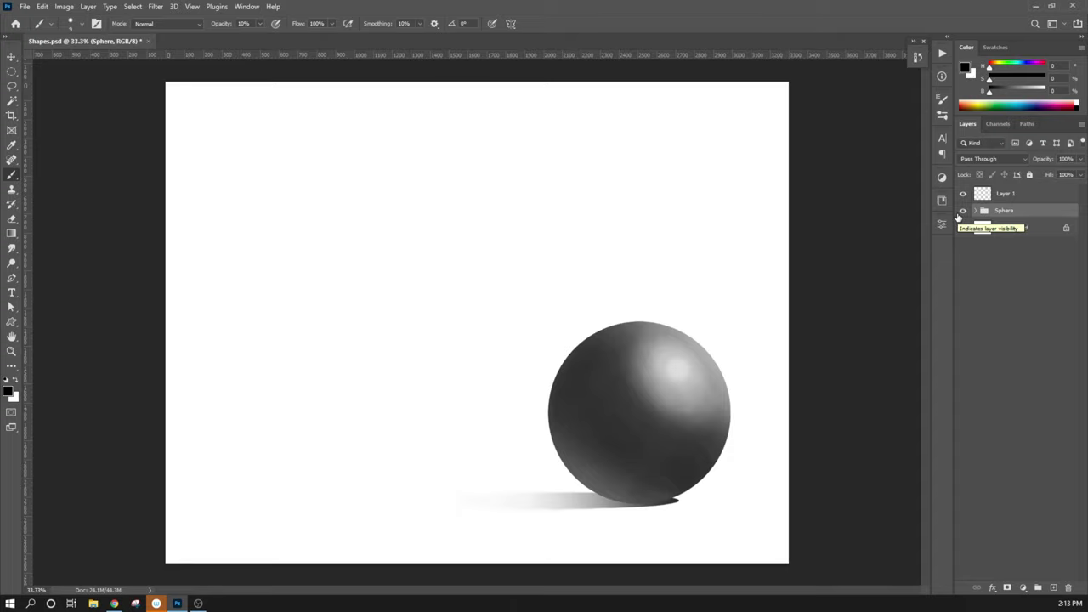
left_click(963, 211)
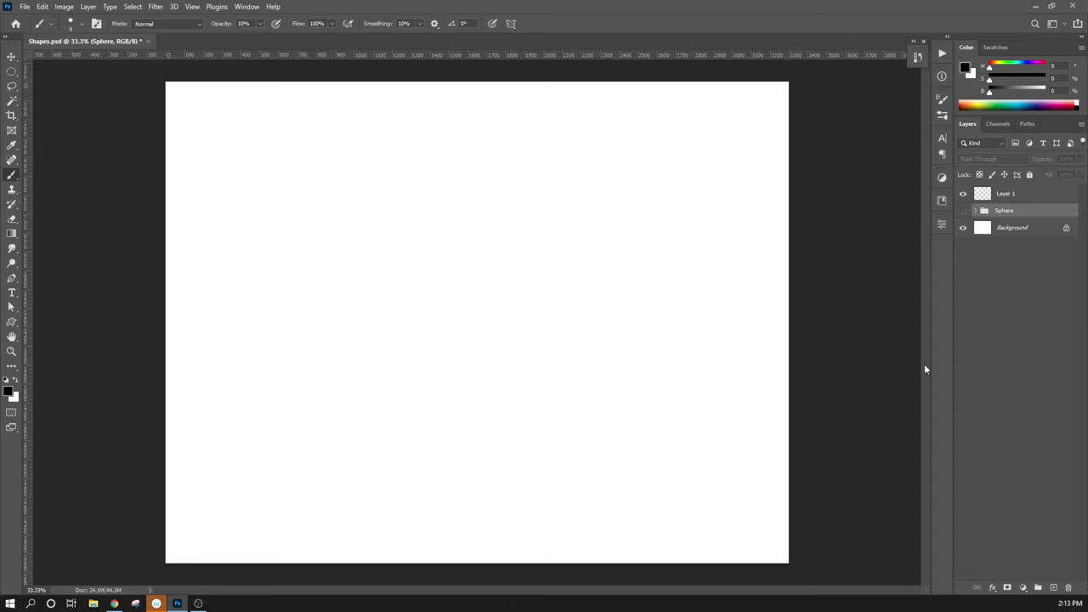
left_click(989, 195)
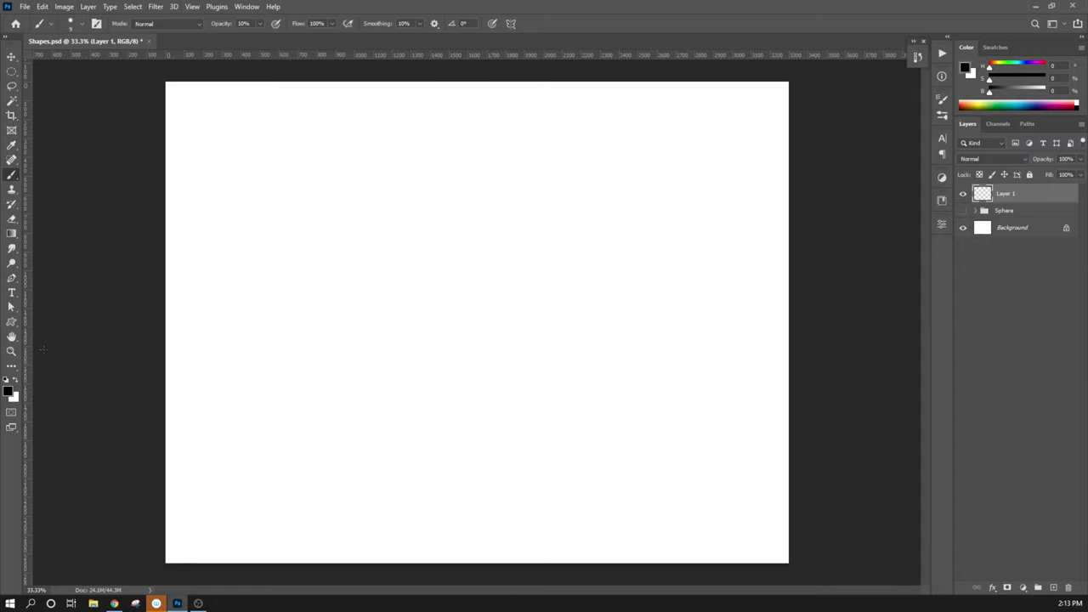
- Set the foreground colour to a bright cyan with hue 192, saturation 95% and brightness 100%
left_click(8, 391)
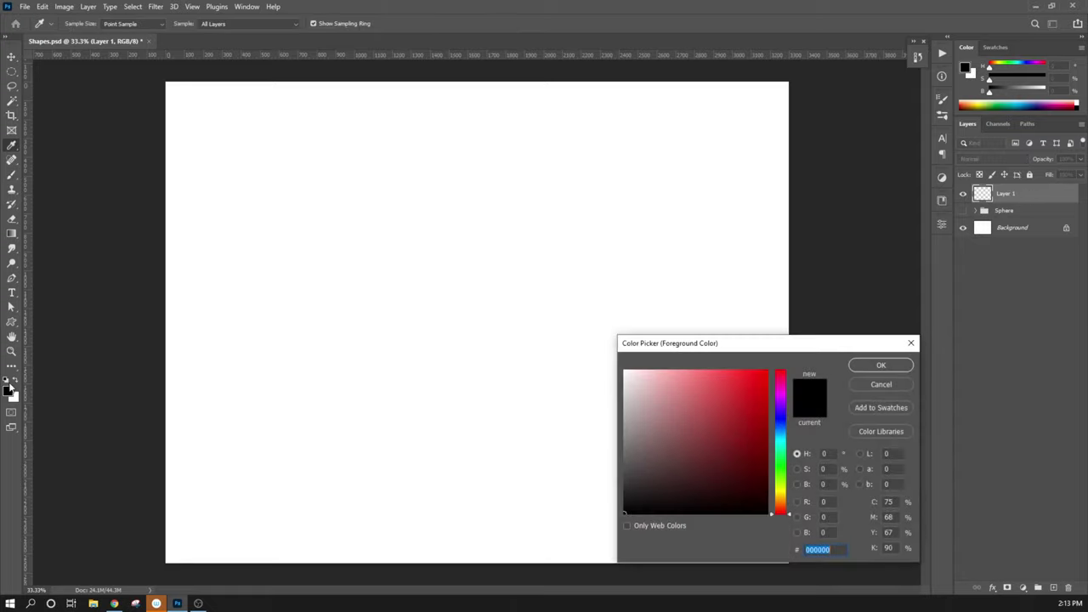
left_click(1019, 100)
left_click(871, 371)
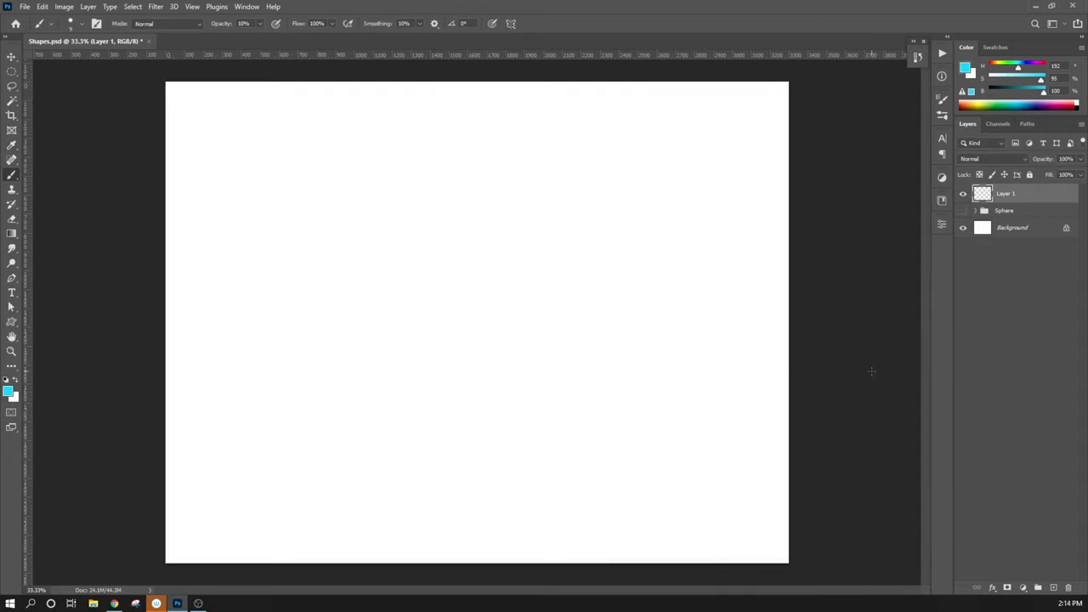
- Adjust the brush size and paint a straight cyan horizon line across the middle of the canvas
left_click(200, 304)
key("bracketright")
key("bracketright")
key("bracketleft")
mouse_move(191, 302)
left_mouse_down()
mouse_move(405, 298)
mouse_move(751, 323)
left_mouse_up()
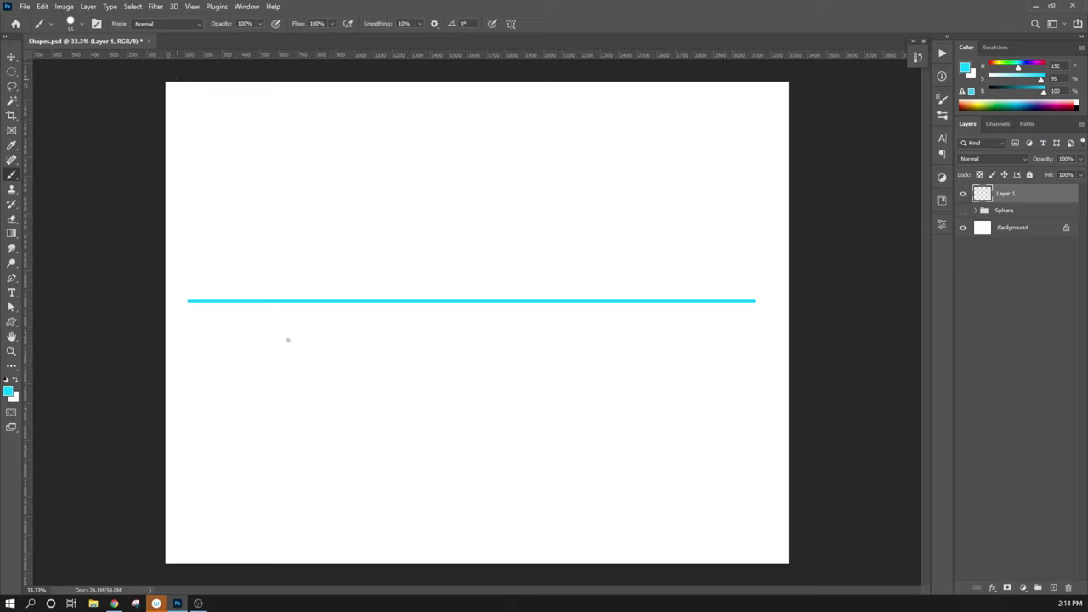
key("ctrl+z")
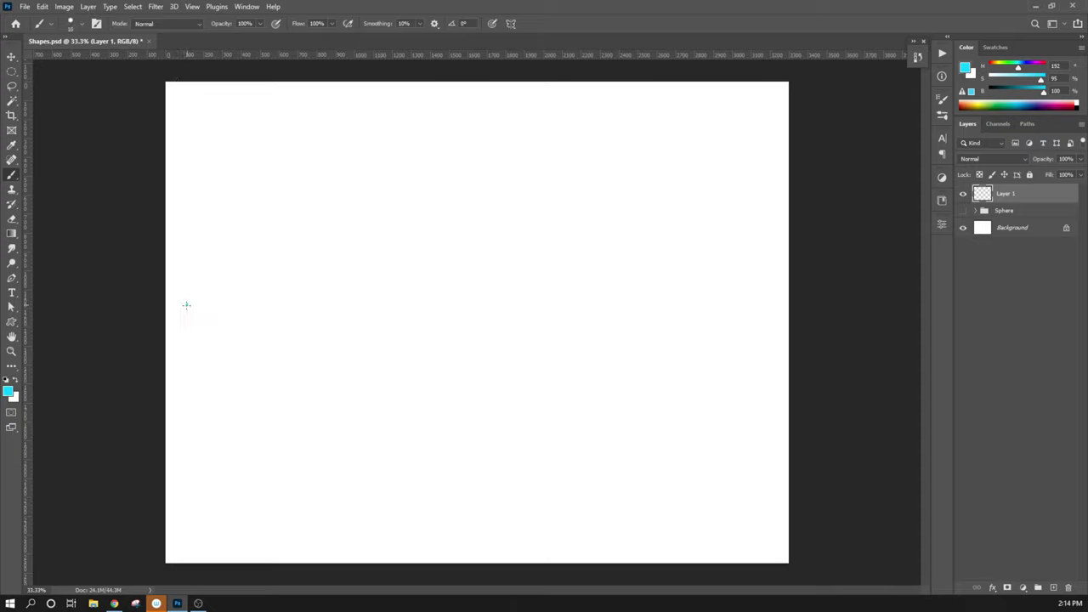
key("shift")
mouse_move(186, 304)
left_mouse_down()
mouse_move(573, 298)
mouse_move(758, 309)
left_mouse_up()
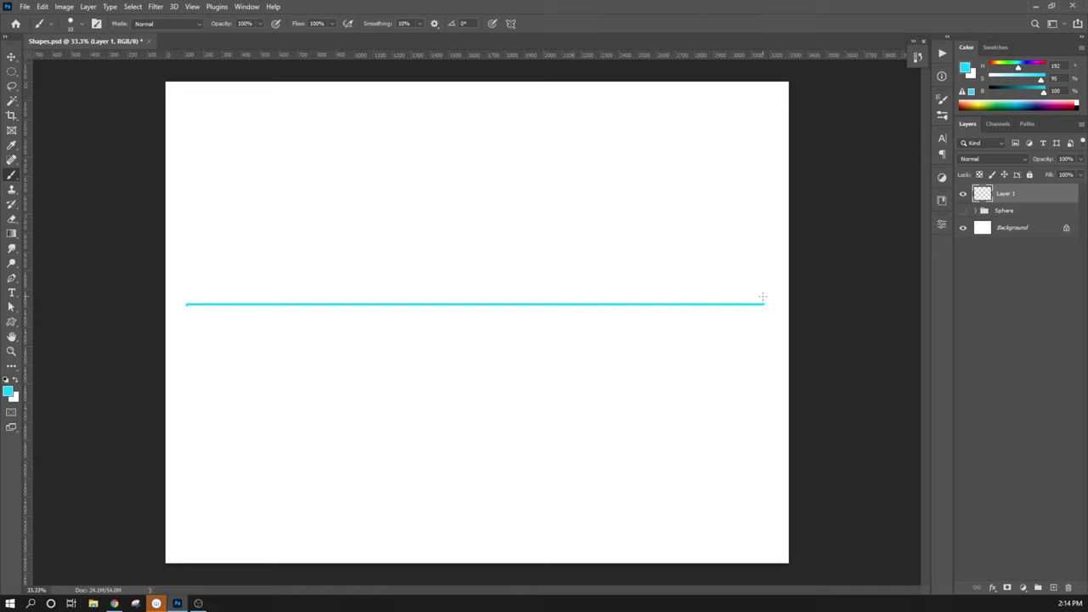
left_click(636, 125)
left_click_drag(638, 152, 666, 470)
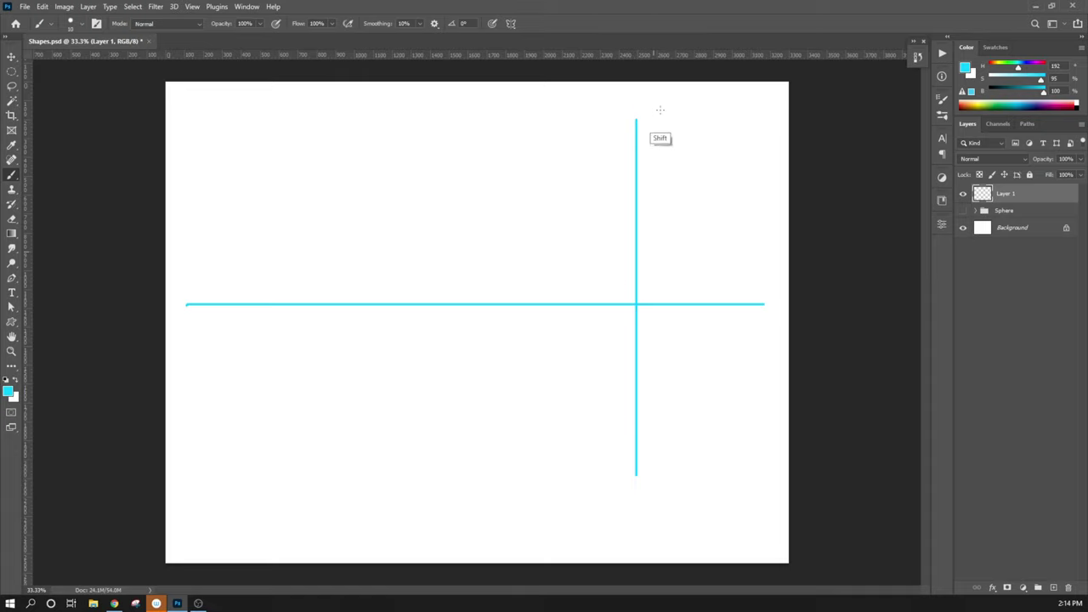
key("ctrl+z")
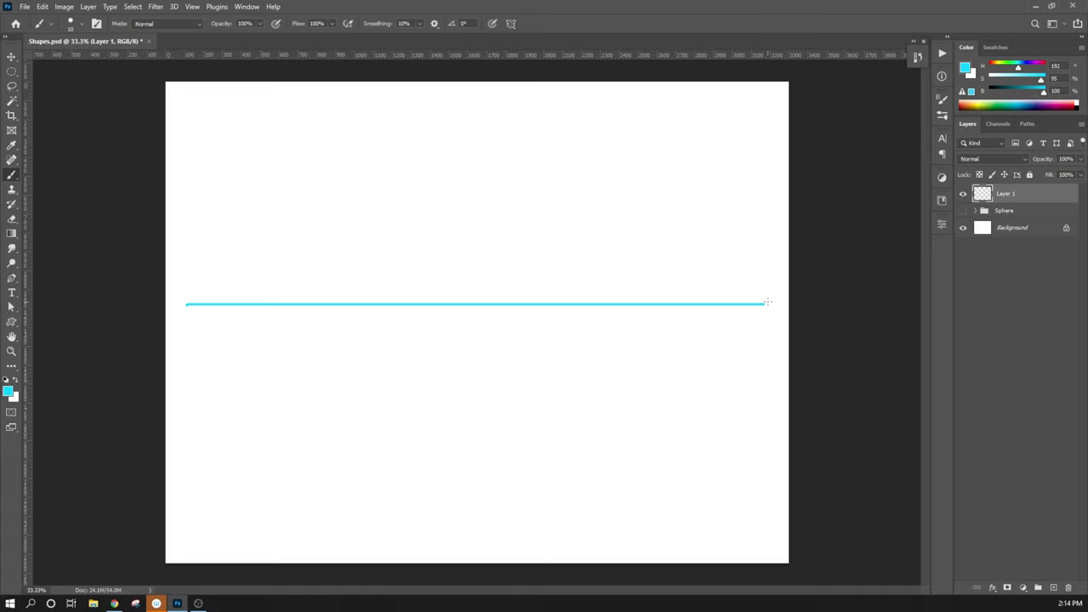
- Mark a vanishing point at each end of the horizon and paint a vertical centre line with a cross at its lower end
left_click_drag(768, 299, 763, 307)
left_click_drag(184, 299, 183, 307)
left_click_drag(483, 146, 483, 492)
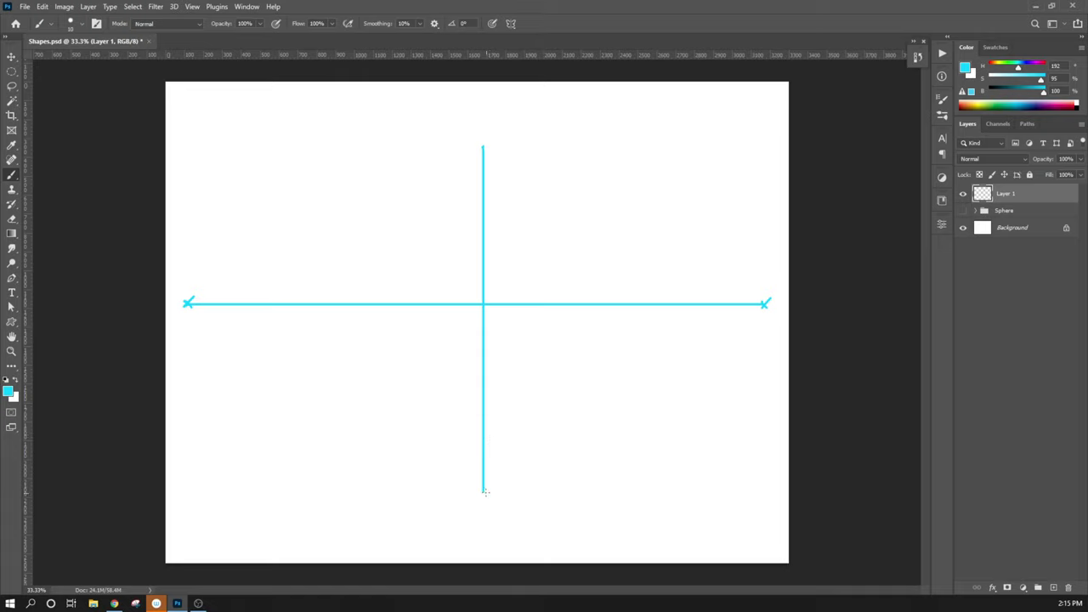
mouse_move(488, 493)
left_mouse_down()
mouse_move(479, 503)
mouse_move(488, 503)
left_mouse_up()
- Connect a point low on the centre line to both vanishing points and paint a vertical side edge crossing each of these guides
key("shift")
left_click(187, 302, "shift")
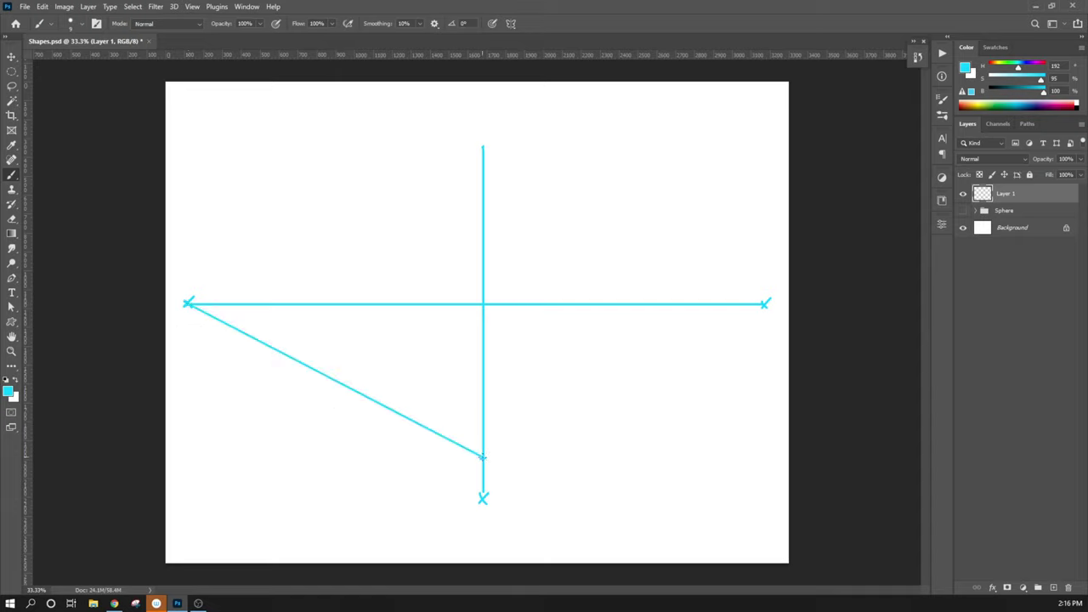
left_click(765, 303, "shift")
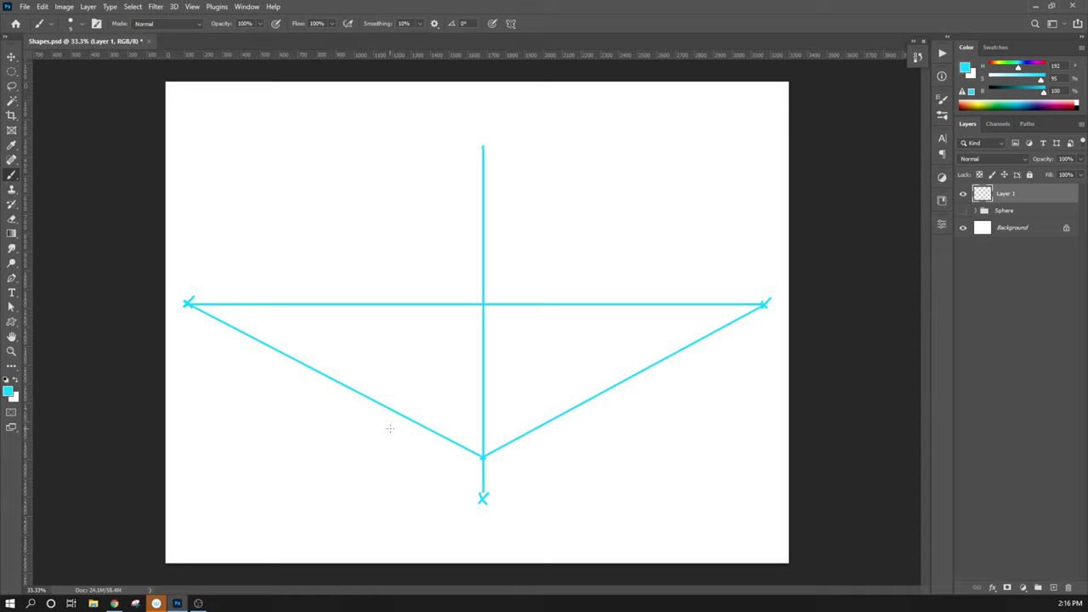
left_click_drag(389, 428, 391, 283)
left_click_drag(569, 431, 587, 255)
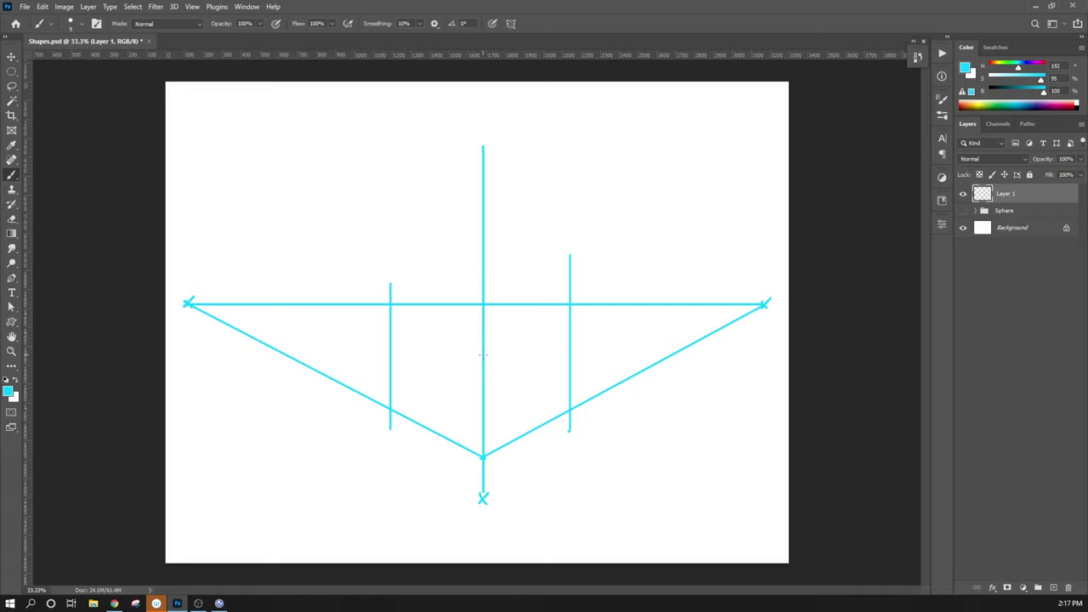
- Mark a point on the centre line just below the horizon and connect it to both vanishing points with straight lines
left_click_drag(479, 350, 478, 359)
key("shift")
left_click(188, 303, "shift")
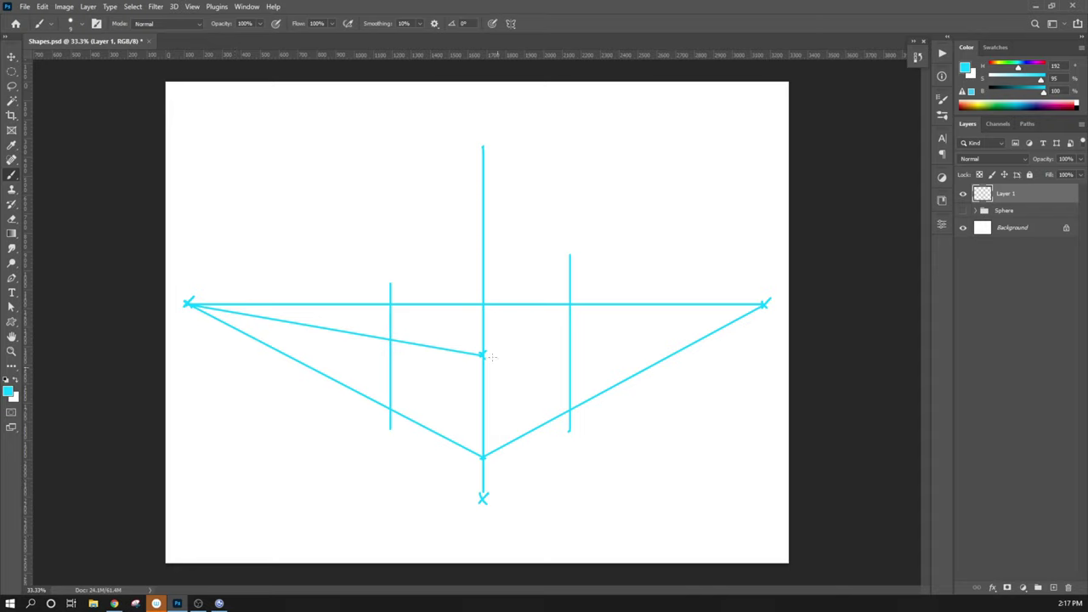
key("shift")
left_click(764, 304, "shift")
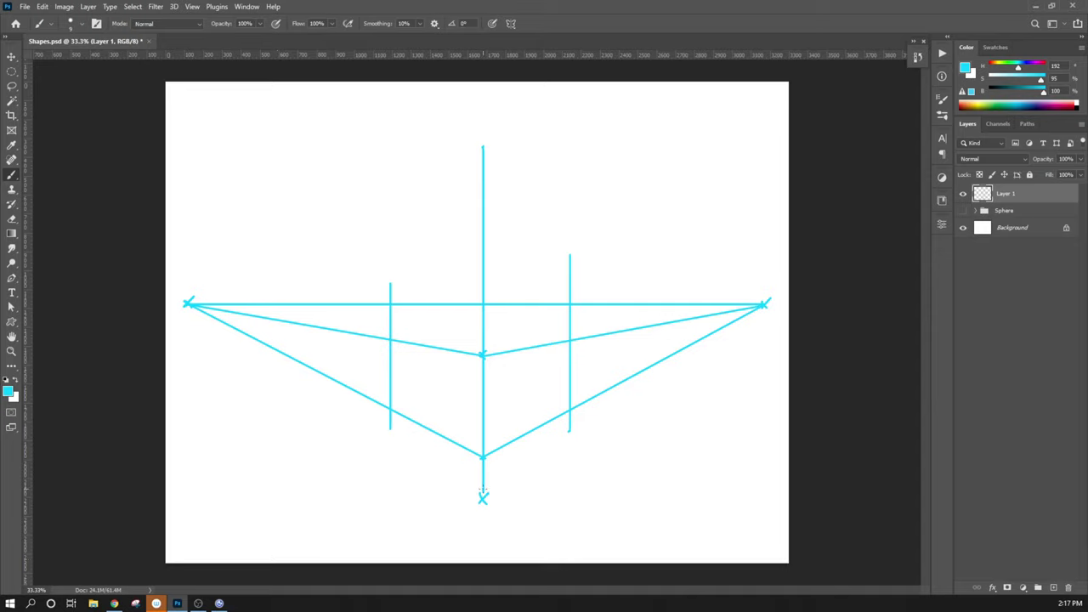
- Extend the centre line almost to the canvas's lower edge and connect its new end to both vanishing points
right_click(482, 500)
key("Escape")
right_click(483, 514)
key("Escape")
left_click(483, 543, "shift")
left_click(187, 303, "shift")
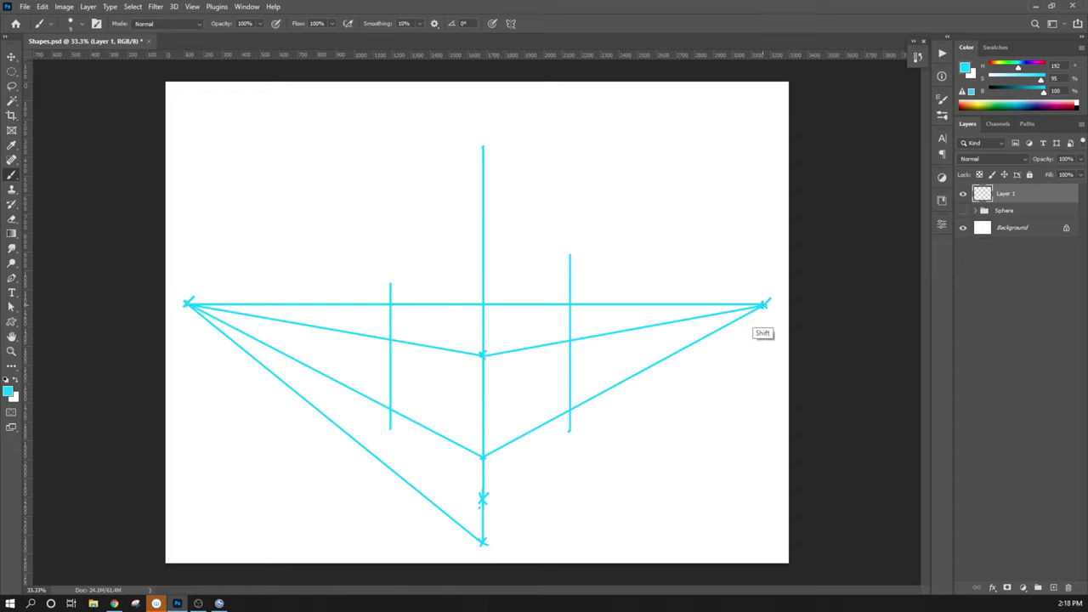
left_click(764, 305, "shift")
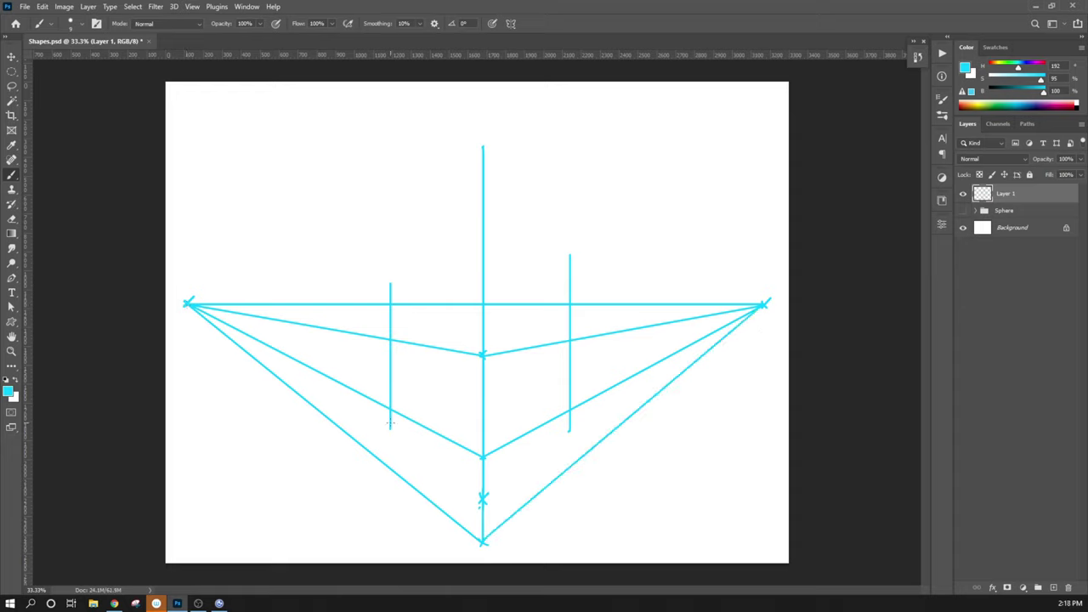
- Extend both vertical side edges down past the new bottom guides and erase the old bottom guides between them
left_click_drag(390, 423, 391, 508)
left_click_drag(569, 428, 570, 507)
key("e")
mouse_move(404, 403)
left_mouse_down()
mouse_move(418, 430)
mouse_move(423, 413)
mouse_move(451, 471)
mouse_move(466, 446)
mouse_move(513, 470)
mouse_move(491, 446)
mouse_move(496, 459)
mouse_move(525, 429)
mouse_move(535, 444)
mouse_move(553, 422)
left_mouse_up()
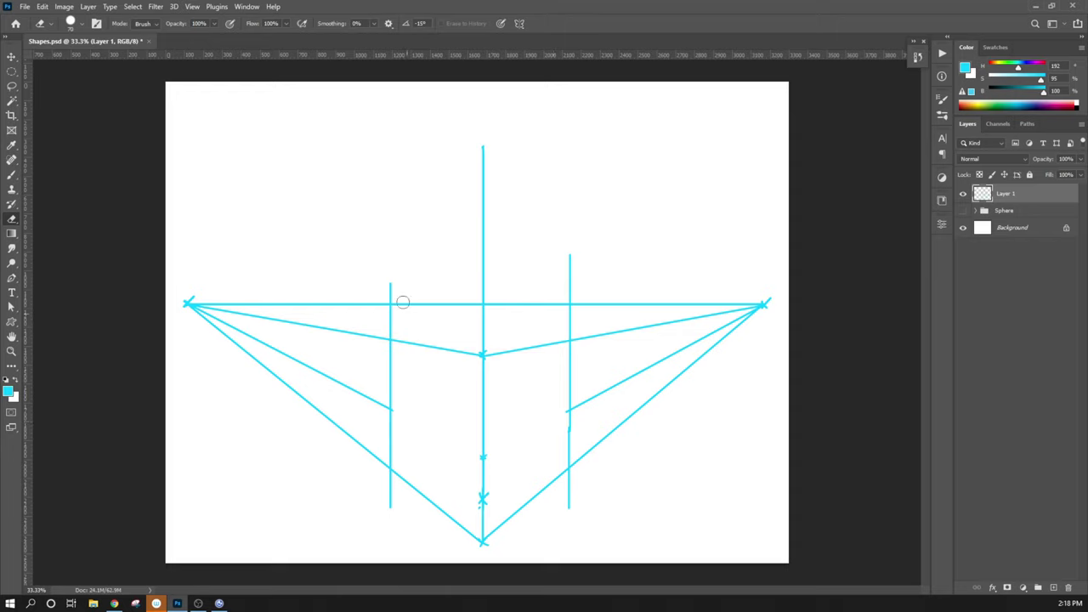
- Connect a slightly lower point on the centre line to both vanishing points and erase most of the previous upper guides
key("b")
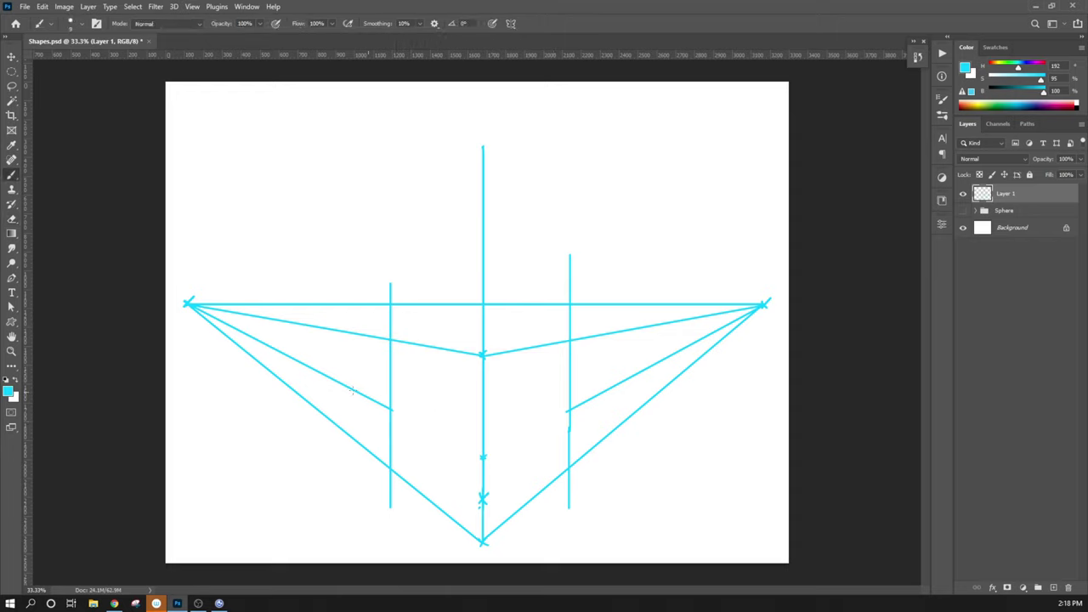
left_click(482, 390, "shift")
left_click(760, 304, "shift")
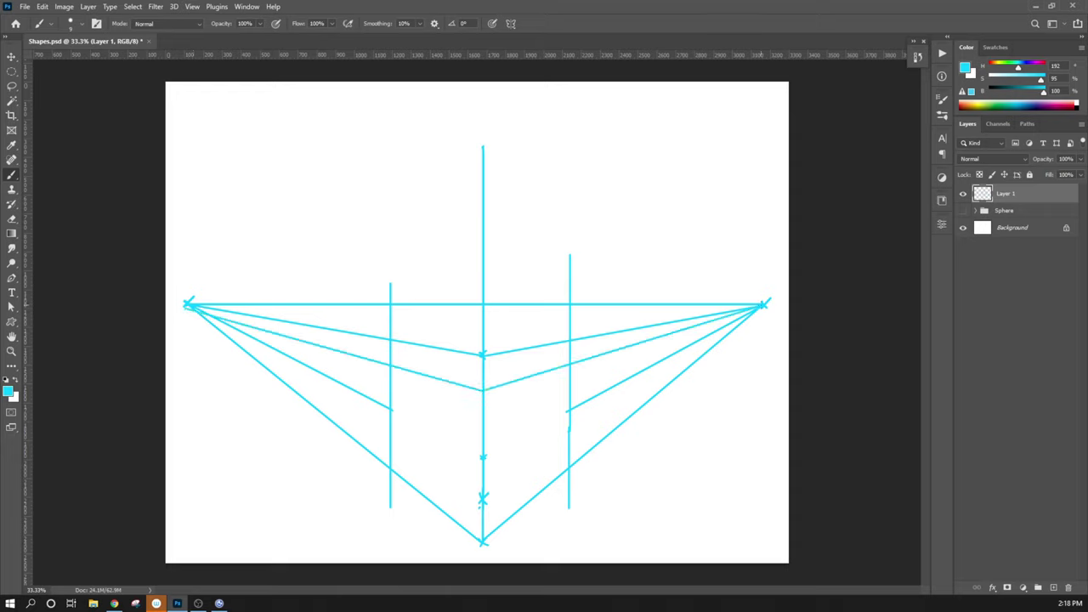
key("e")
left_click_drag(507, 348, 673, 315)
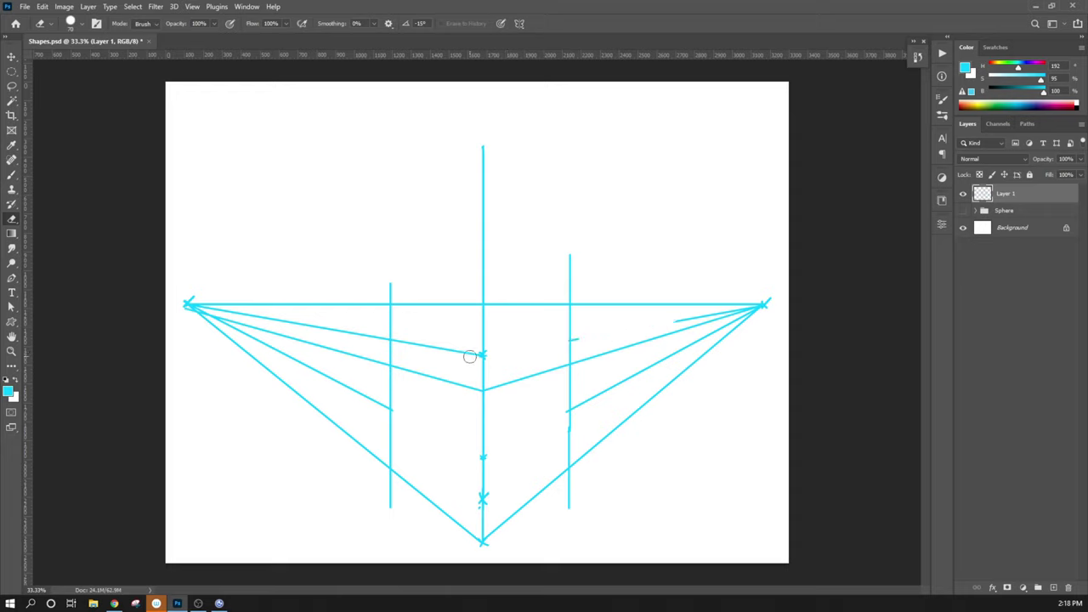
mouse_move(469, 354)
left_mouse_down()
mouse_move(420, 348)
mouse_move(409, 334)
mouse_move(313, 326)
left_mouse_up()
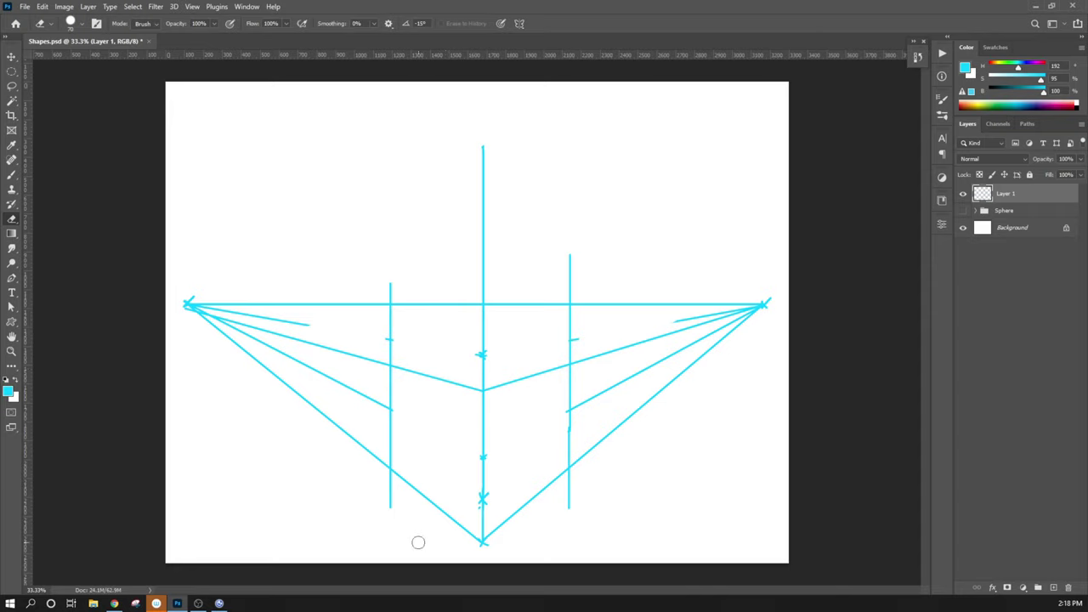
key("b")
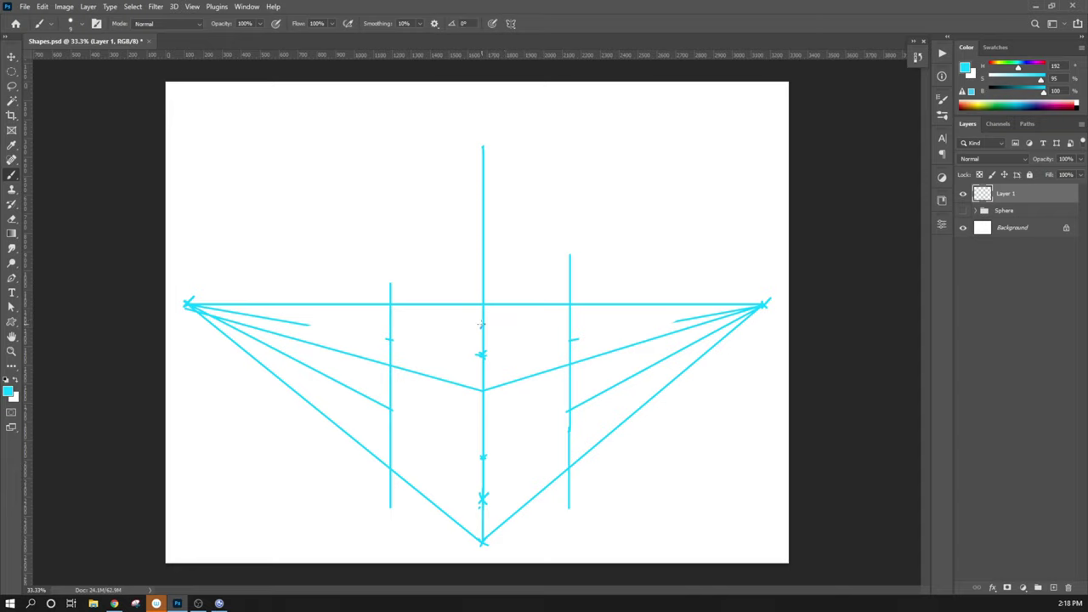
left_click_drag(479, 323, 486, 329)
left_click(188, 306, "shift")
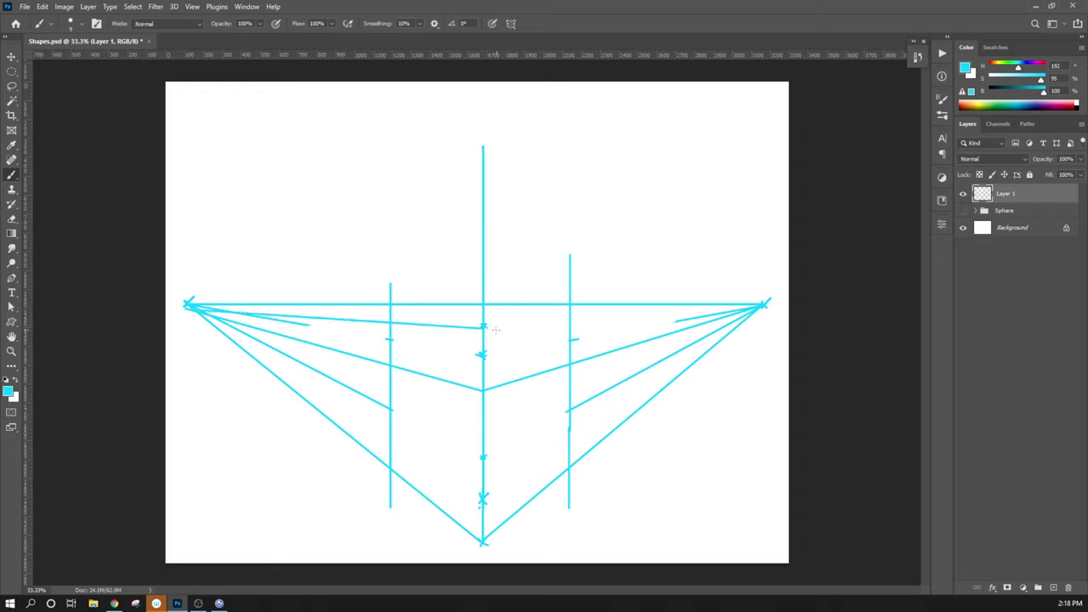
left_click(756, 303, "shift")
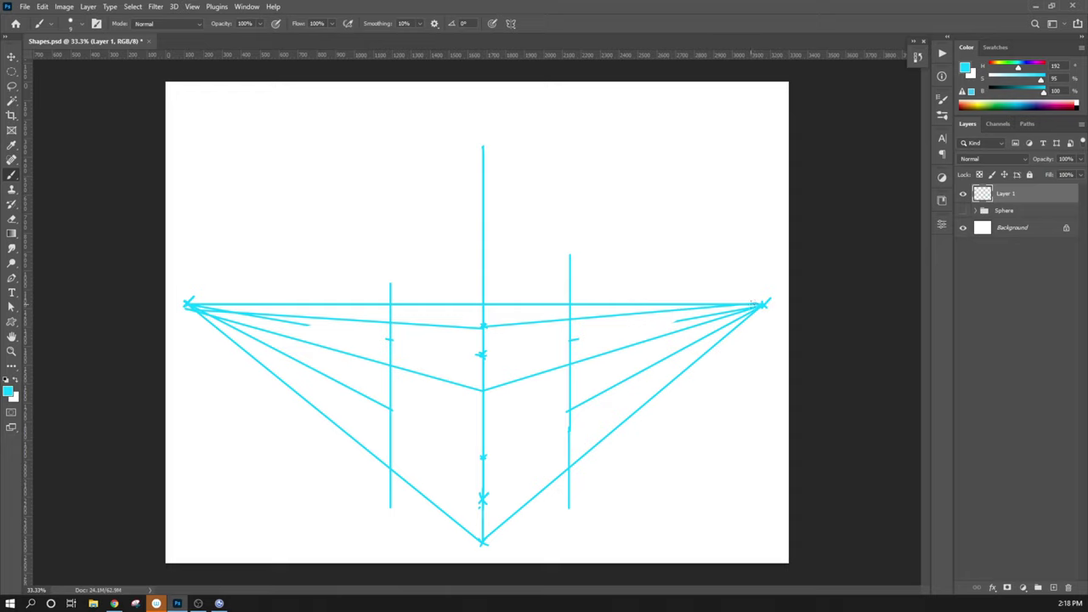
key("ctrl+z")
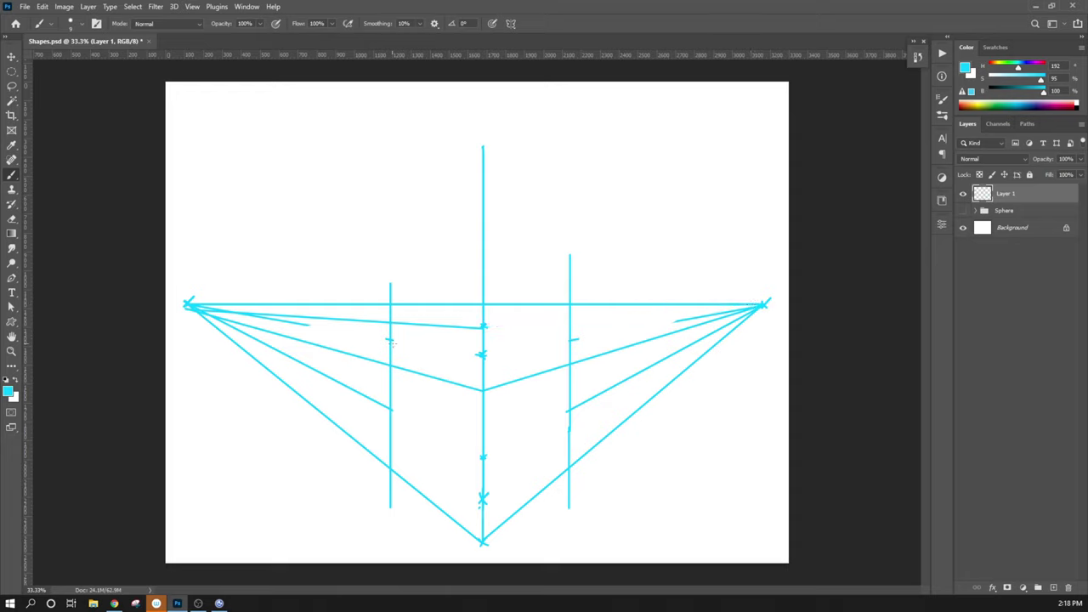
key("ctrl+z")
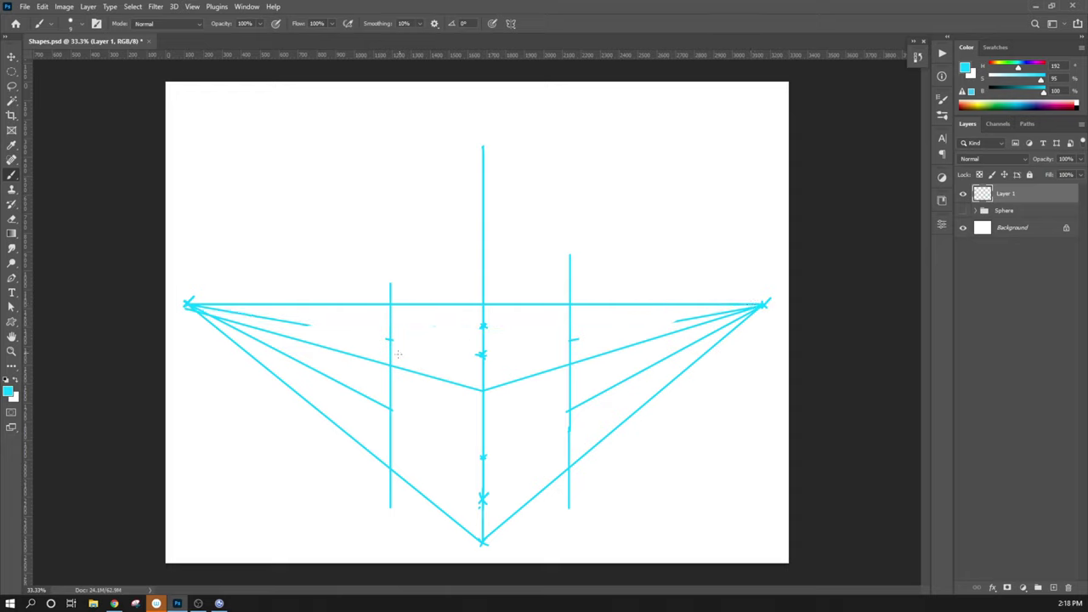
- Mark the cube's two top side corners and connect each to the opposite vanishing point to close the top face
left_click_drag(383, 363, 383, 370)
left_click(762, 307, "shift")
left_click_drag(563, 361, 573, 370)
left_click_drag(572, 361, 564, 370)
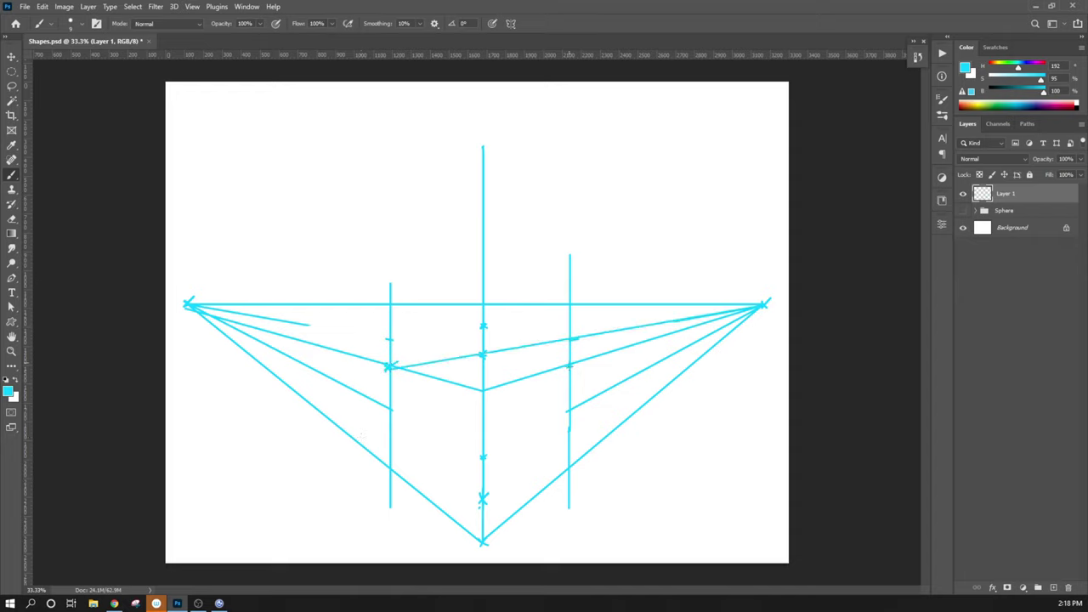
left_click(188, 306, "shift")
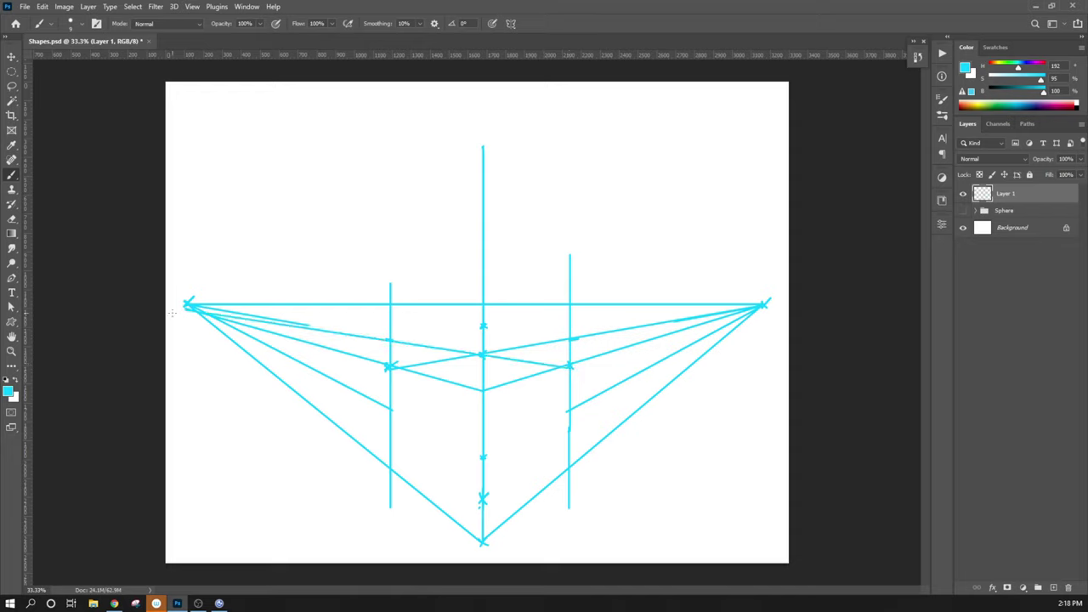
- Erase the guide lines inside the top face and those directly surrounding the cube's outline
key("e")
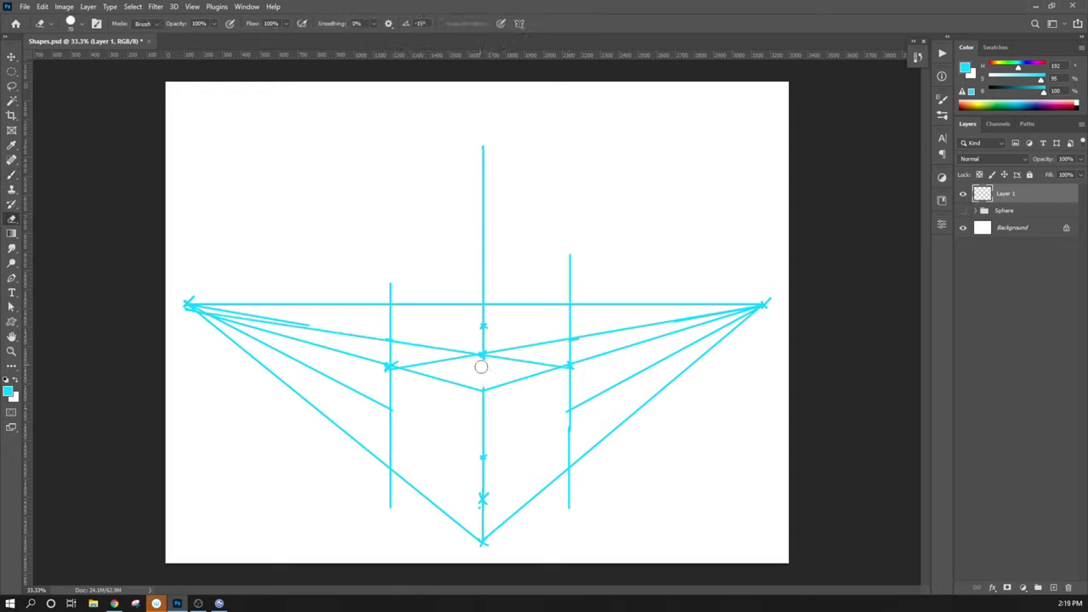
mouse_move(470, 355)
left_mouse_down()
mouse_move(423, 349)
mouse_move(466, 346)
mouse_move(405, 345)
left_mouse_up()
mouse_move(514, 347)
left_mouse_down()
mouse_move(477, 344)
mouse_move(565, 340)
mouse_move(563, 330)
mouse_move(579, 348)
mouse_move(565, 353)
mouse_move(588, 405)
mouse_move(579, 389)
mouse_move(580, 486)
mouse_move(550, 502)
left_mouse_up()
mouse_move(382, 484)
left_mouse_down()
mouse_move(369, 379)
mouse_move(396, 342)
mouse_move(387, 356)
left_mouse_up()
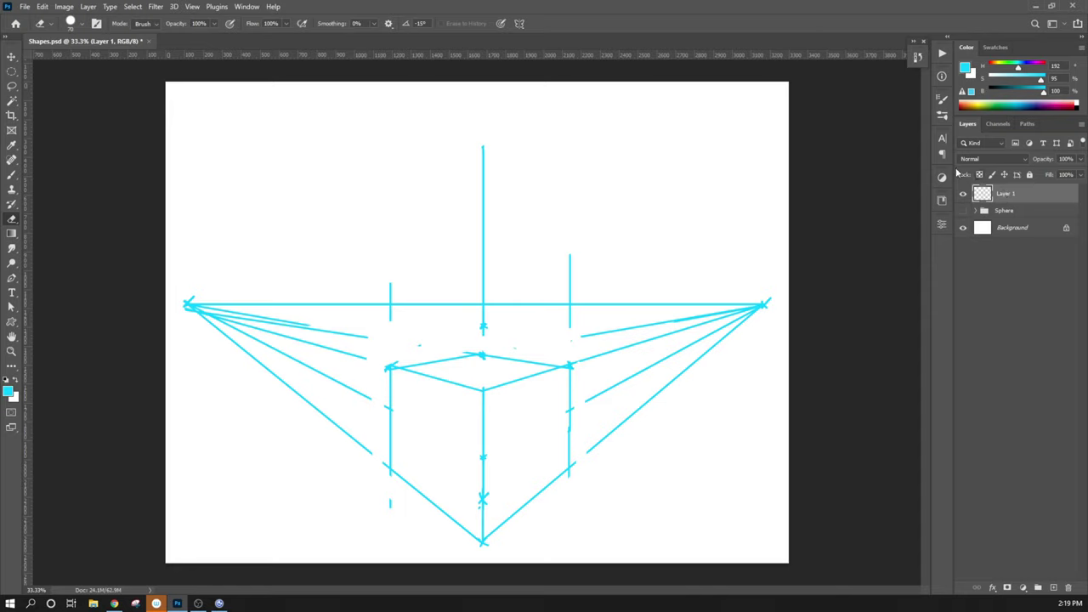
- Lasso the guide lines running to the left vanishing point, delete them and clear the selection
key("l")
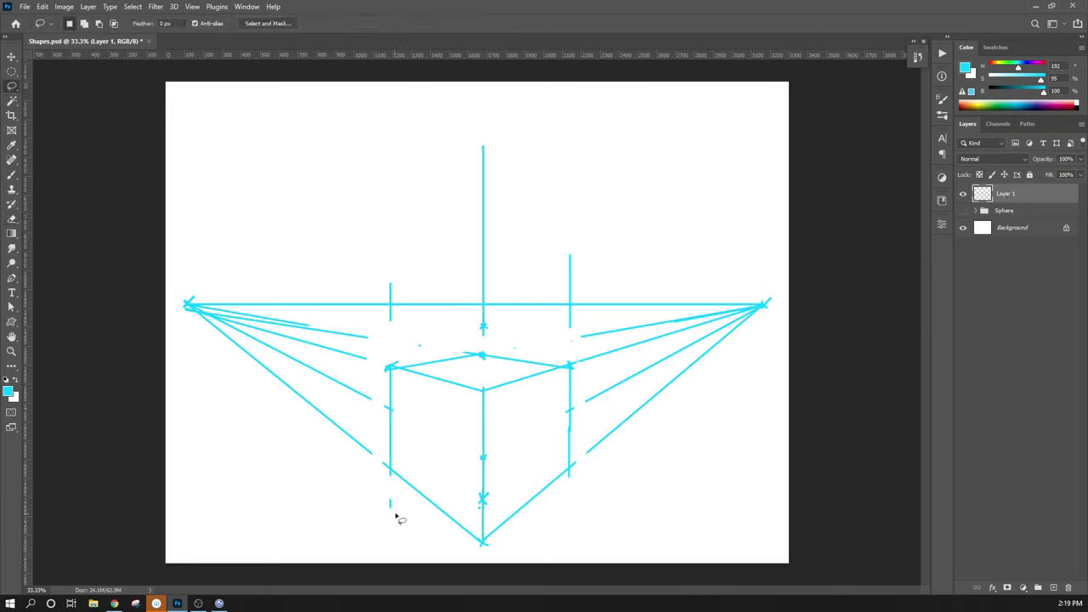
mouse_move(407, 531)
left_mouse_down()
mouse_move(361, 315)
mouse_move(182, 552)
mouse_move(204, 564)
left_mouse_up()
key("Delete")
key("ctrl+d")
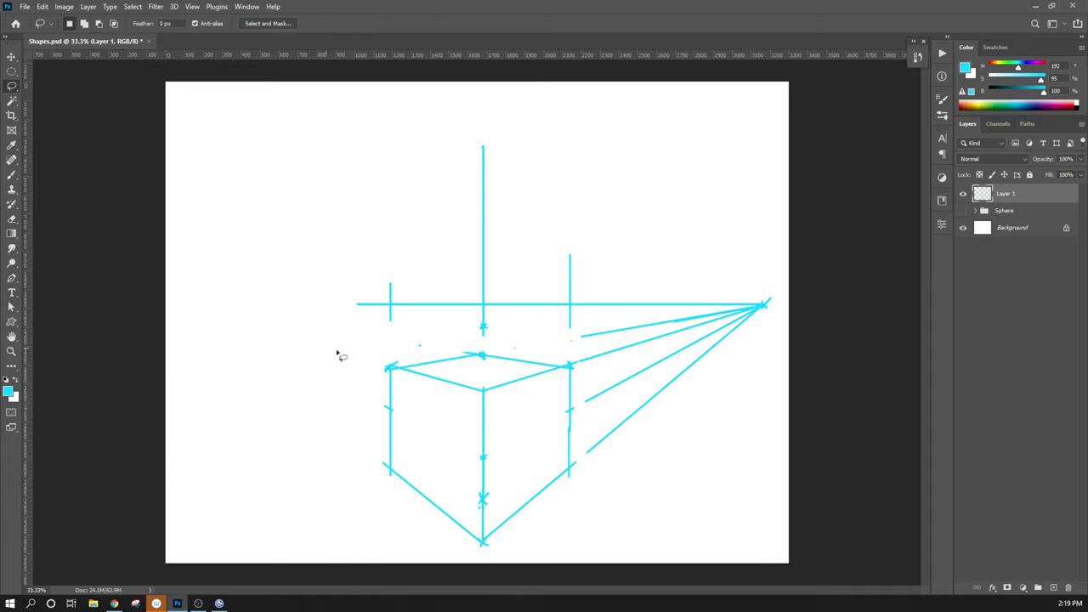
- Lasso and delete the remaining guides above and right of the cube, clear the selection and switch to the Move tool
mouse_move(326, 349)
left_mouse_down()
mouse_move(580, 352)
mouse_move(612, 491)
mouse_move(665, 97)
mouse_move(204, 352)
left_mouse_up()
key("Delete")
key("ctrl+d")
key("v")
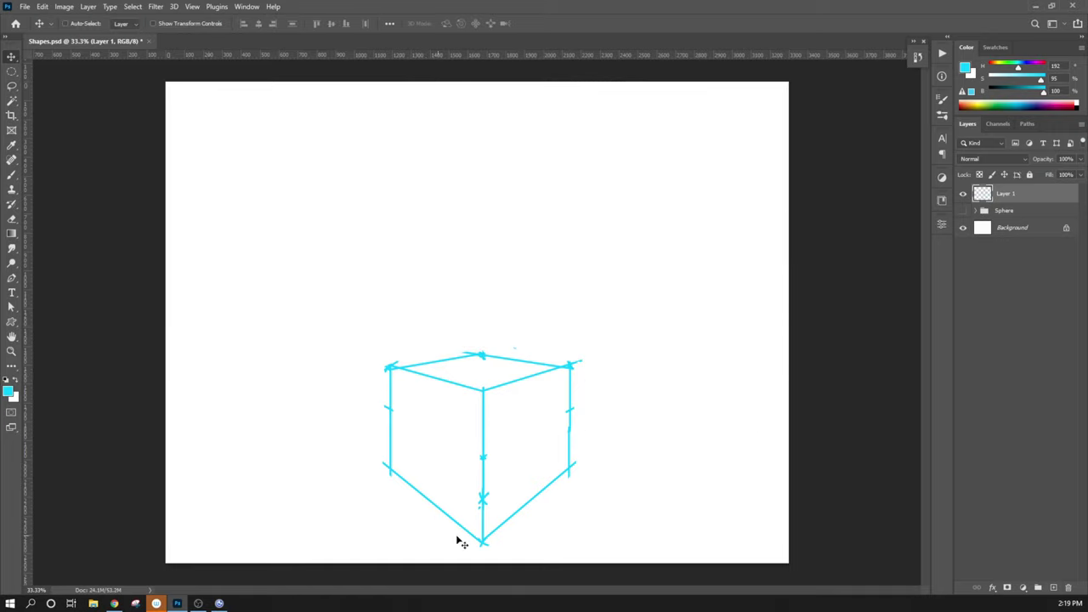
key("l")
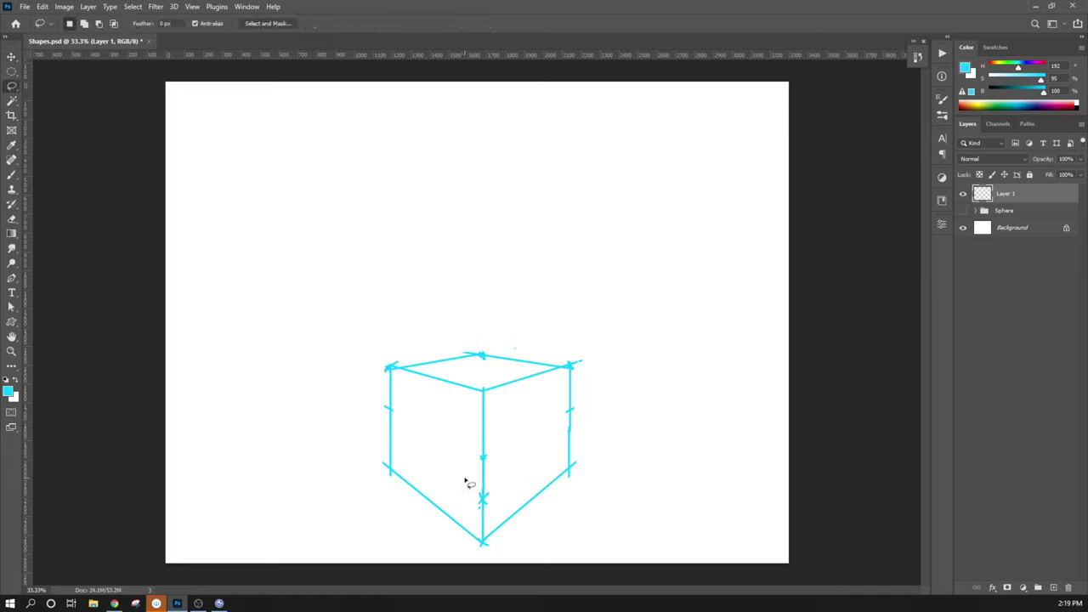
left_click_drag(370, 304, 364, 318)
key("ctrl+d")
- Move the cube drawing up and slightly left to the middle of the canvas, and switch to the Brush tool
key("v")
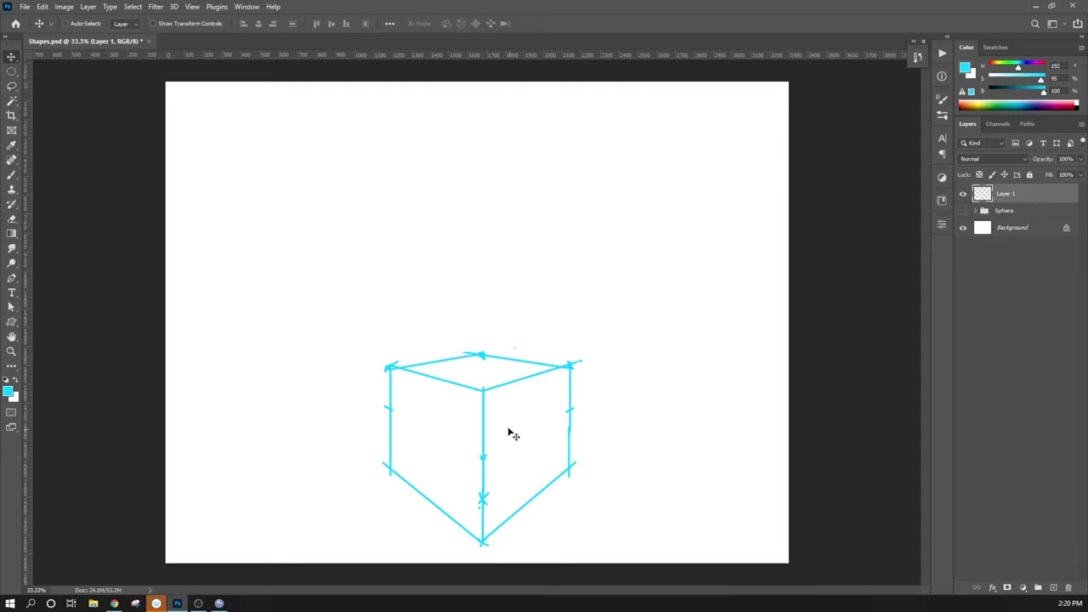
mouse_move(508, 433)
left_mouse_down()
mouse_move(463, 267)
mouse_move(447, 262)
left_mouse_up()
left_click_drag(442, 328, 447, 359)
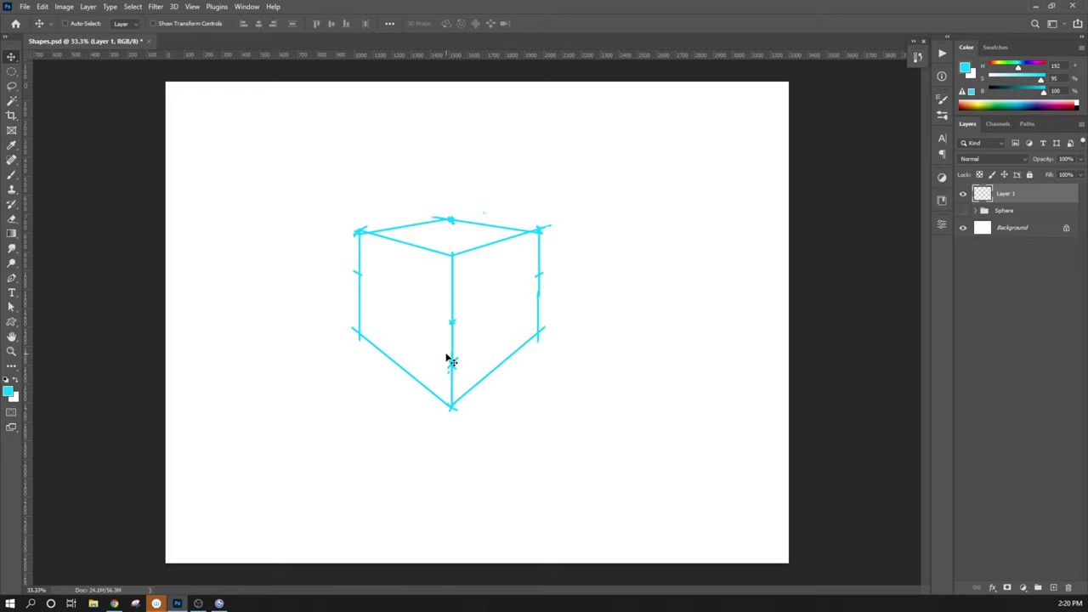
key("ctrl+plus")
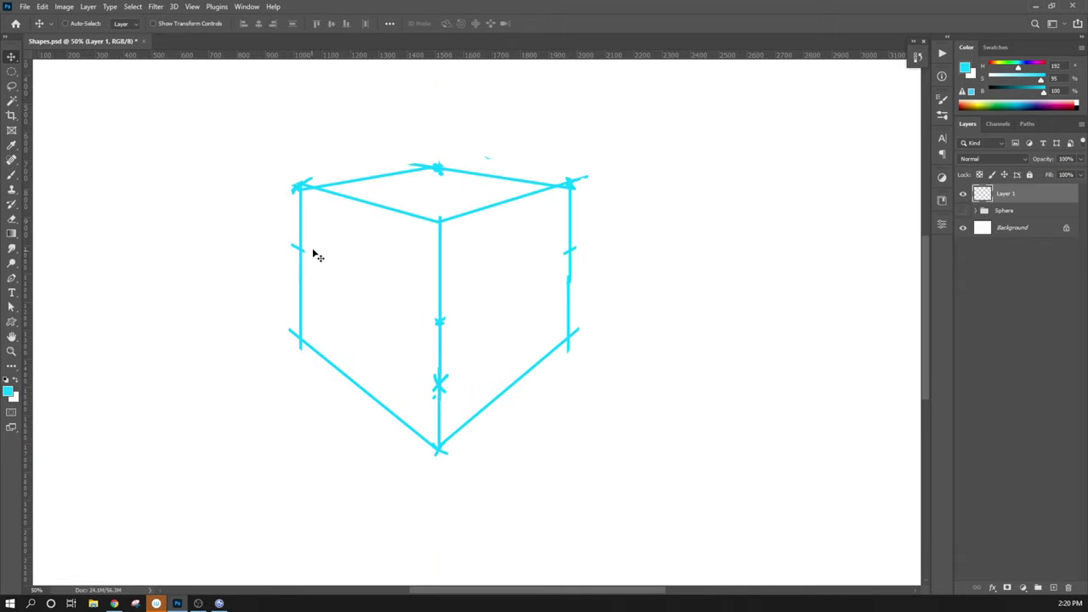
key("b")
left_click(430, 167, "shift")
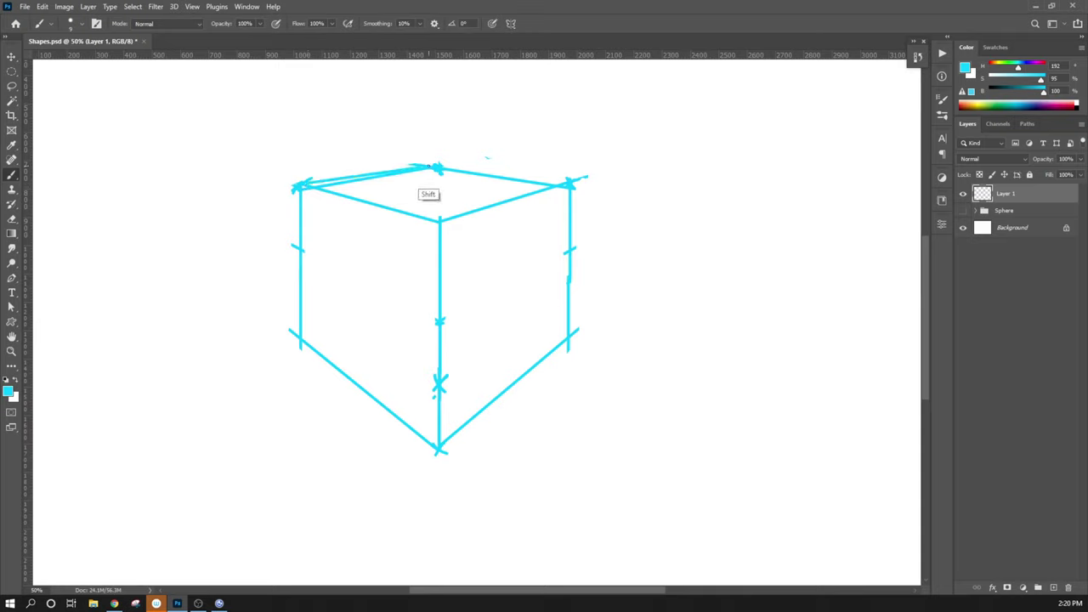
key("ctrl+z")
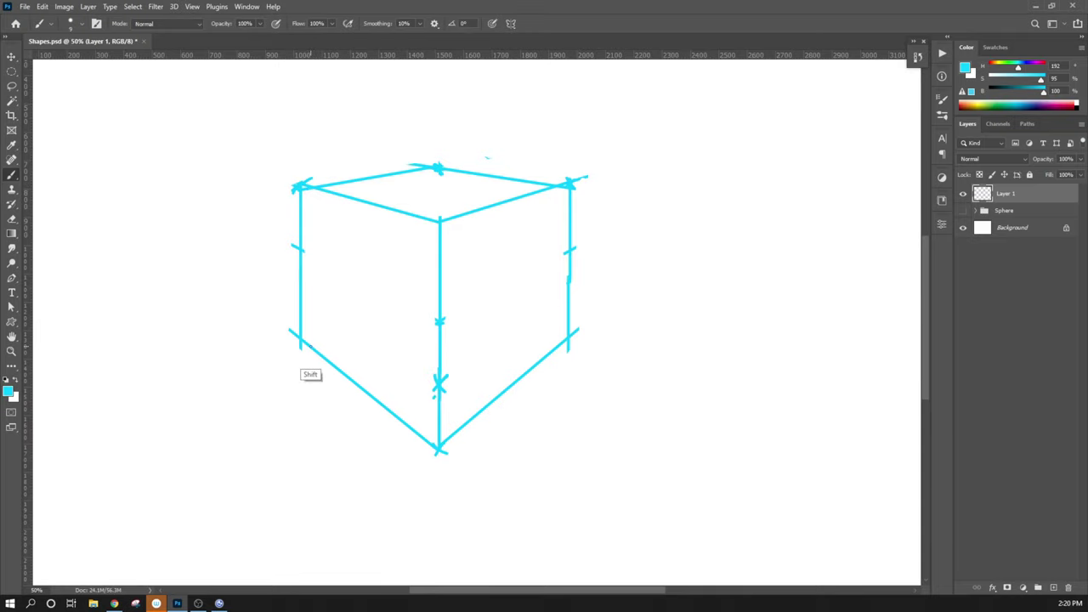
left_click(309, 348, "shift")
key("ctrl+z")
- Draw a straight vertical line just inside the cube's left edge and erase the old edge with its overshooting marks
left_click(311, 191)
left_click(310, 367, "shift")
key("e")
mouse_move(303, 177)
left_mouse_down()
mouse_move(301, 185)
mouse_move(294, 330)
mouse_move(288, 291)
mouse_move(300, 361)
left_mouse_up()
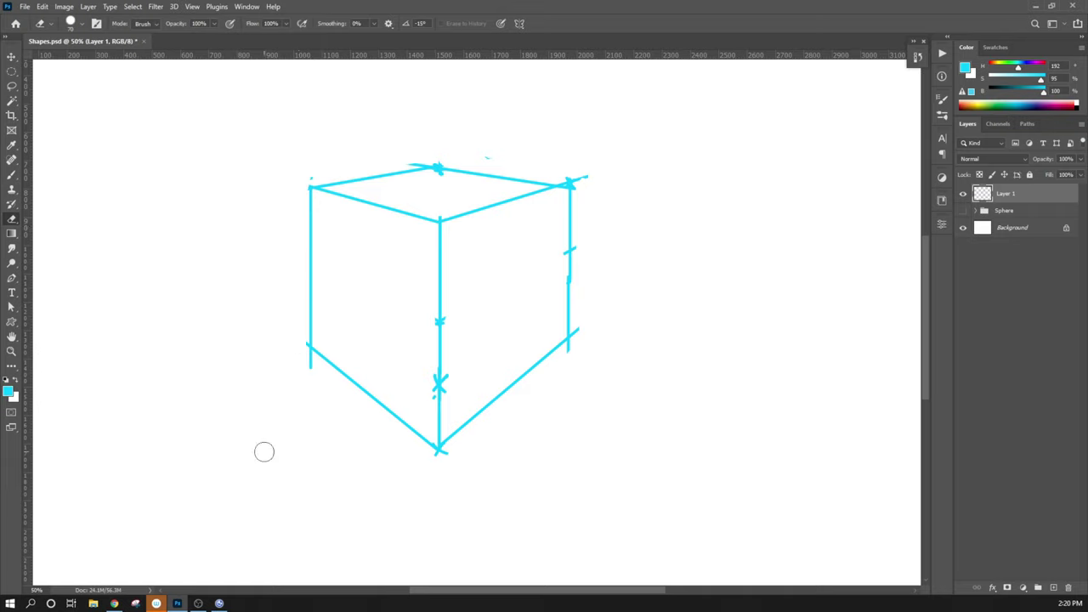
- Switch to the Polygonal Lasso tool and add a new layer above the cube outline
key("b")
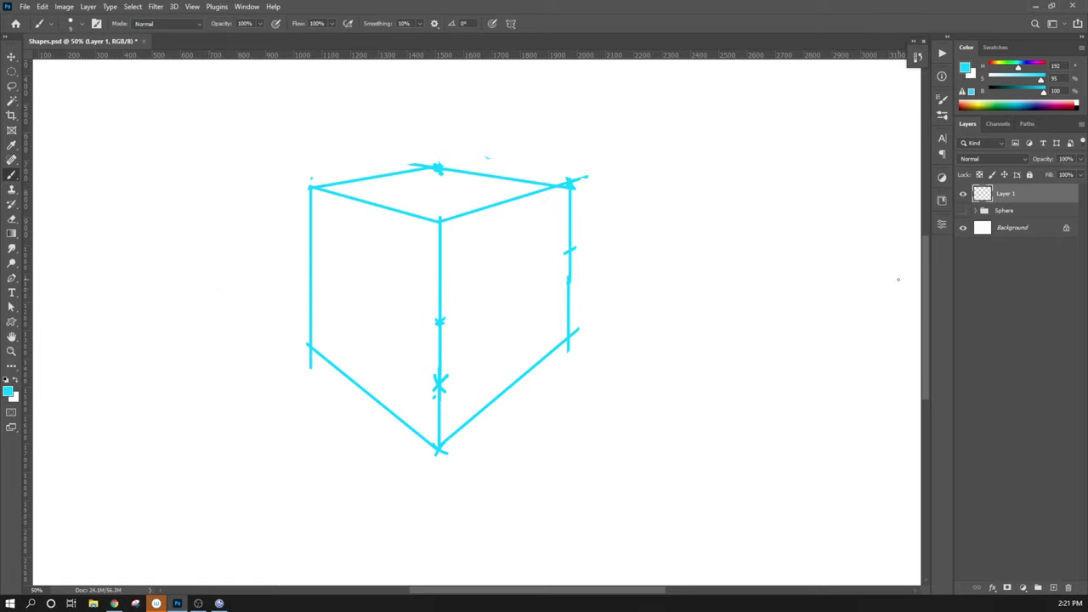
left_click(15, 89)
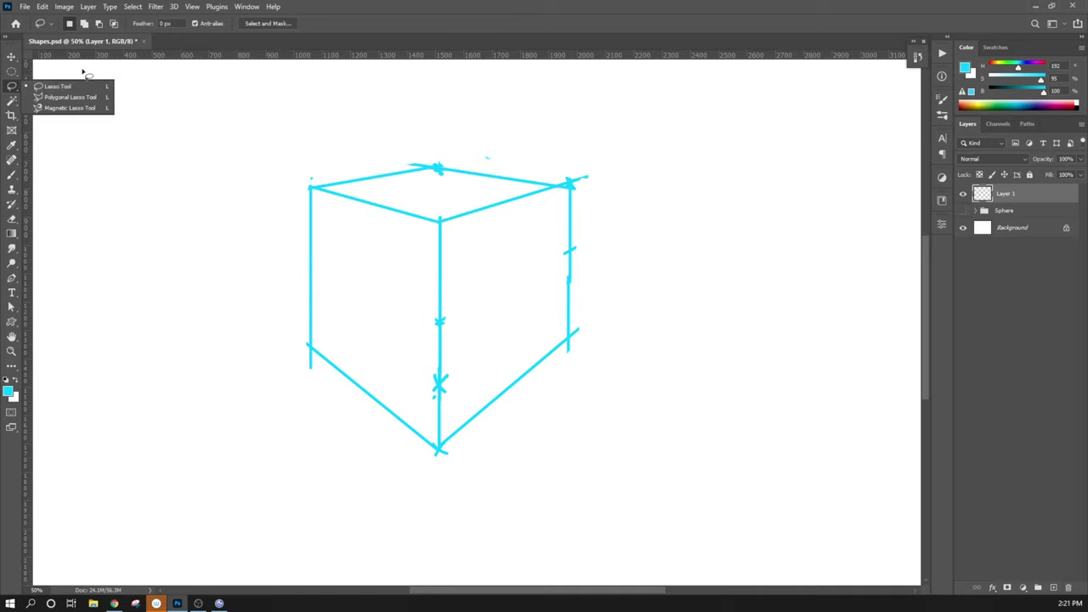
left_click(416, 128)
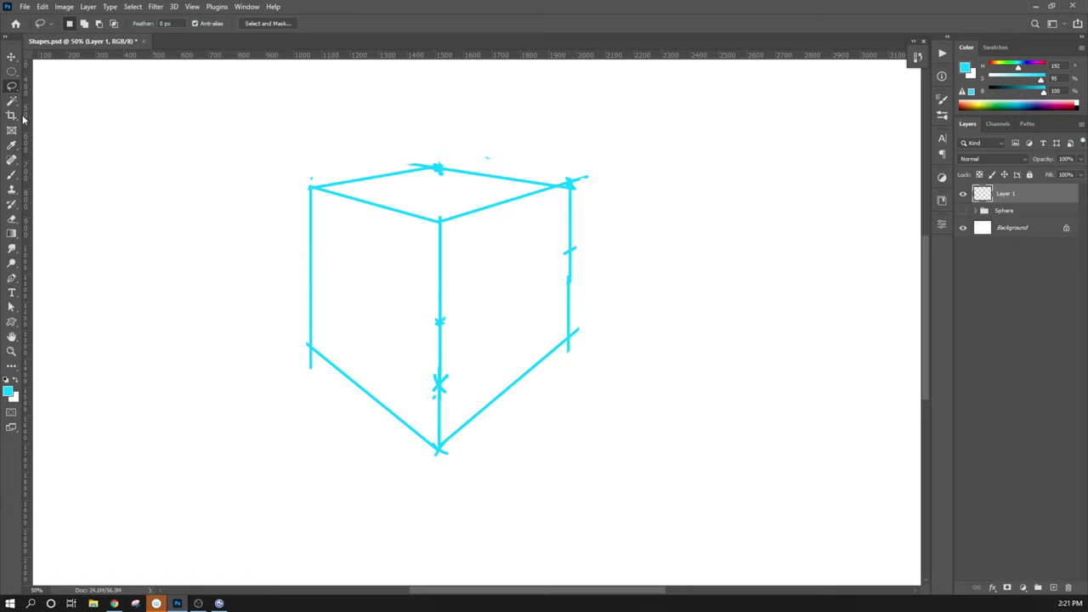
key("shift+l")
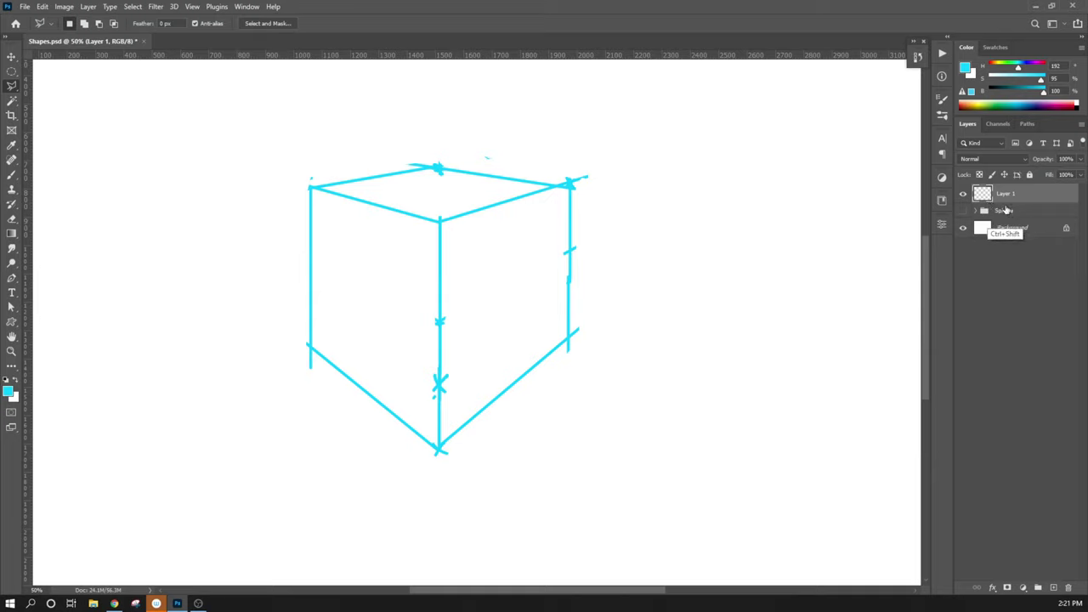
key("ctrl+shift+n")
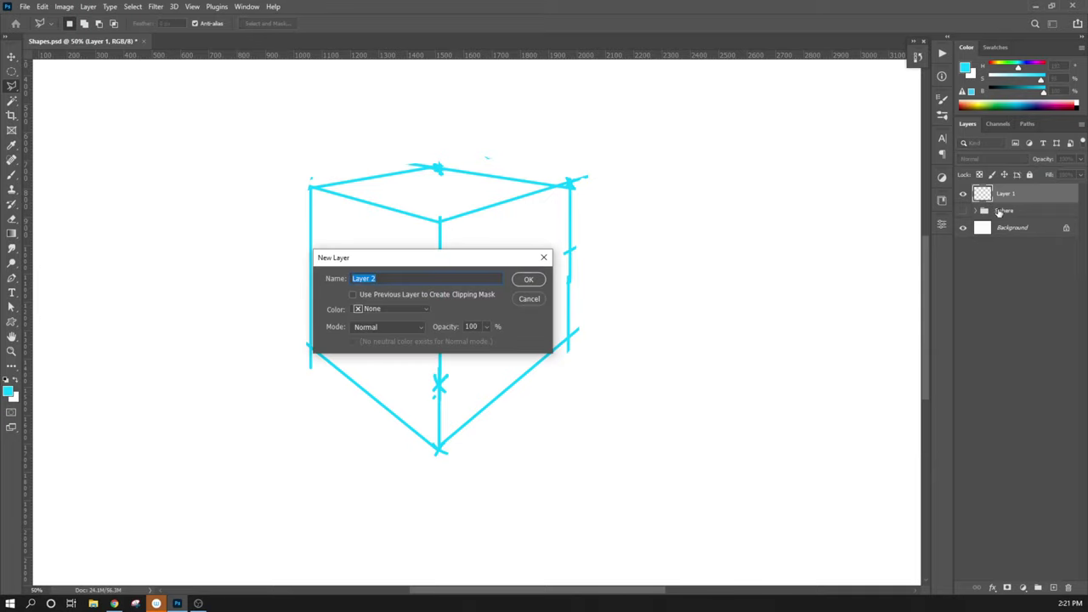
key("Return")
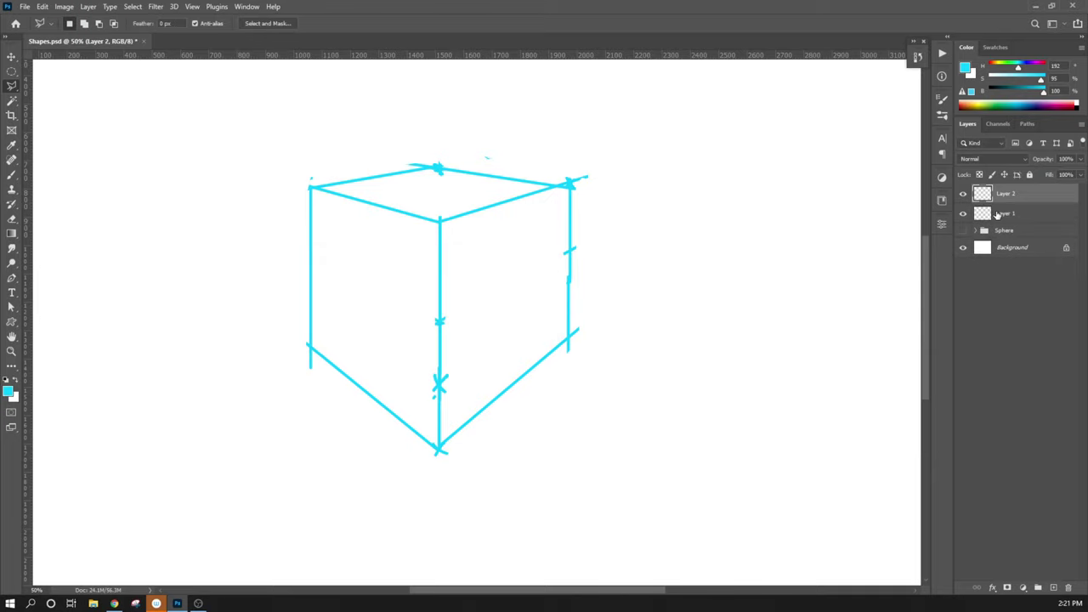
- Select the cube's left face with the Polygonal Lasso, following its four corners
left_click(12, 90)
left_click(311, 187)
left_click(310, 346)
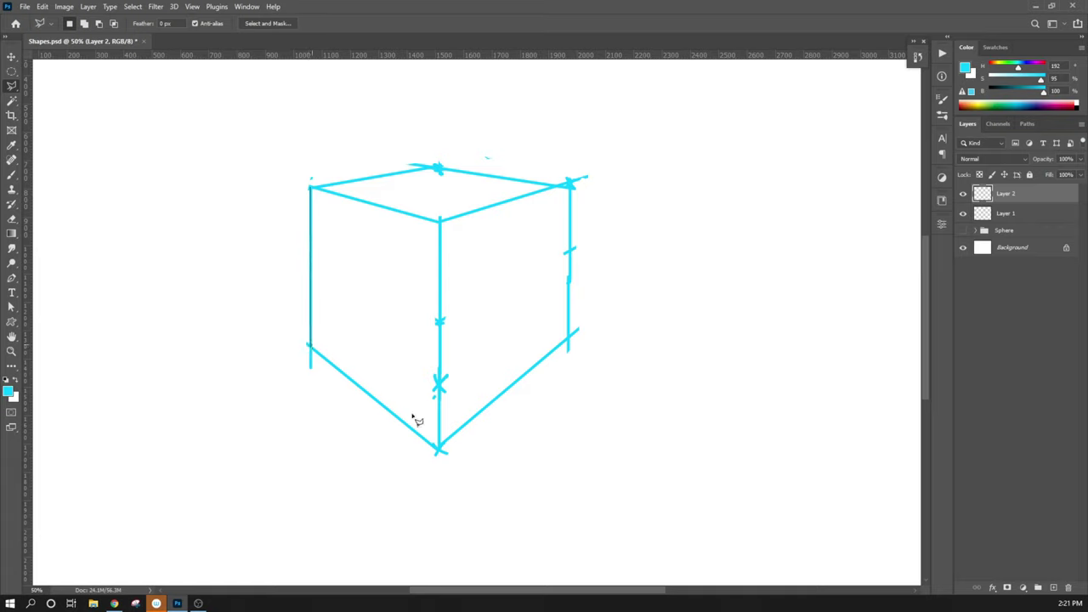
left_click(439, 448)
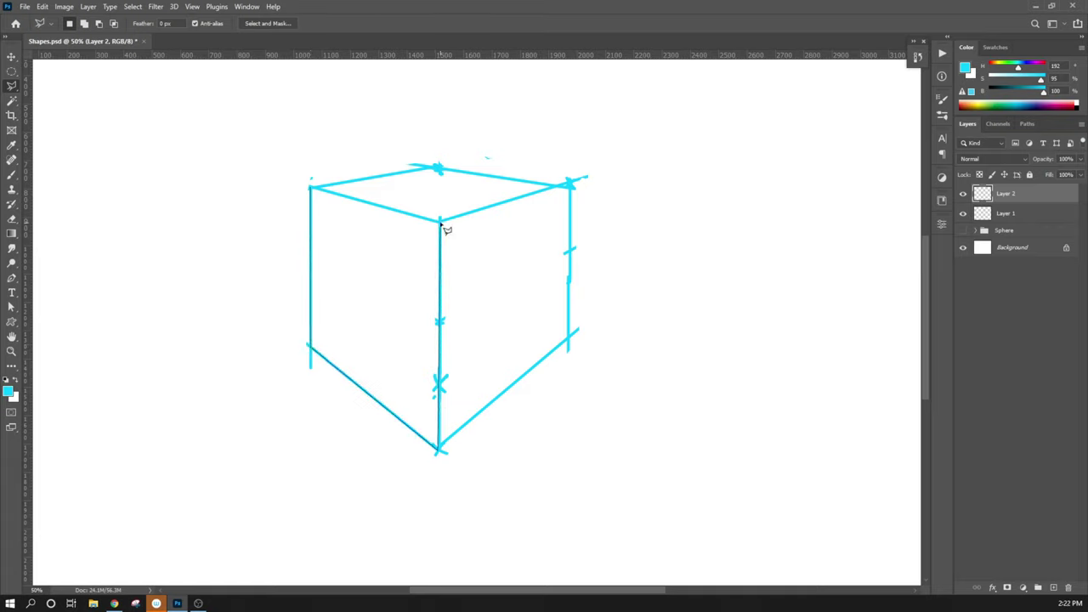
left_click(441, 222)
left_click(311, 189)
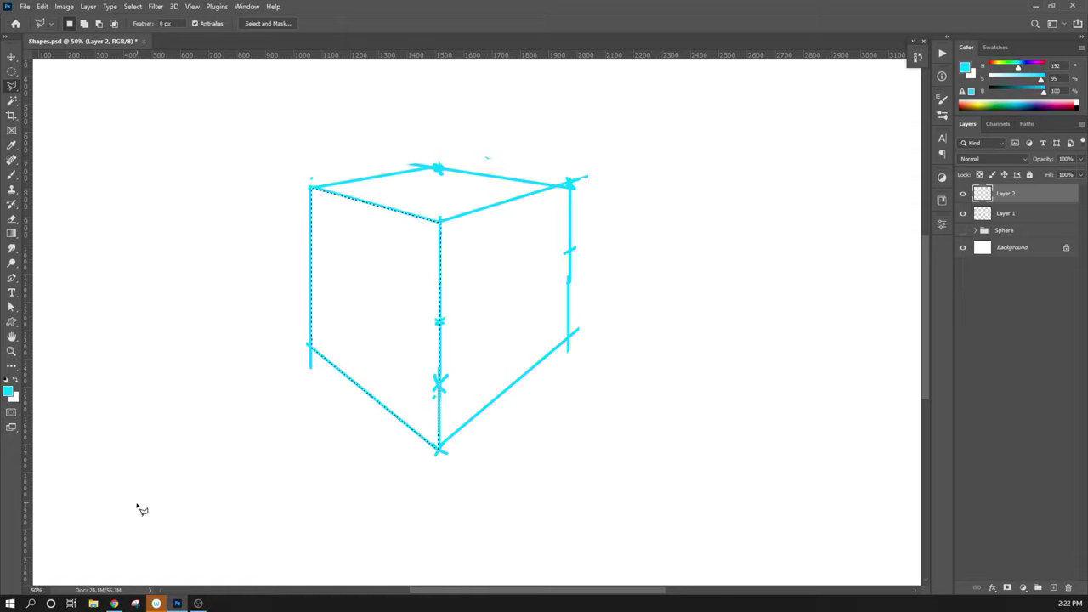
- Set the foreground colour to dark grey #4c4c4c, fill the selected left face with it and clear the selection
left_click(963, 194)
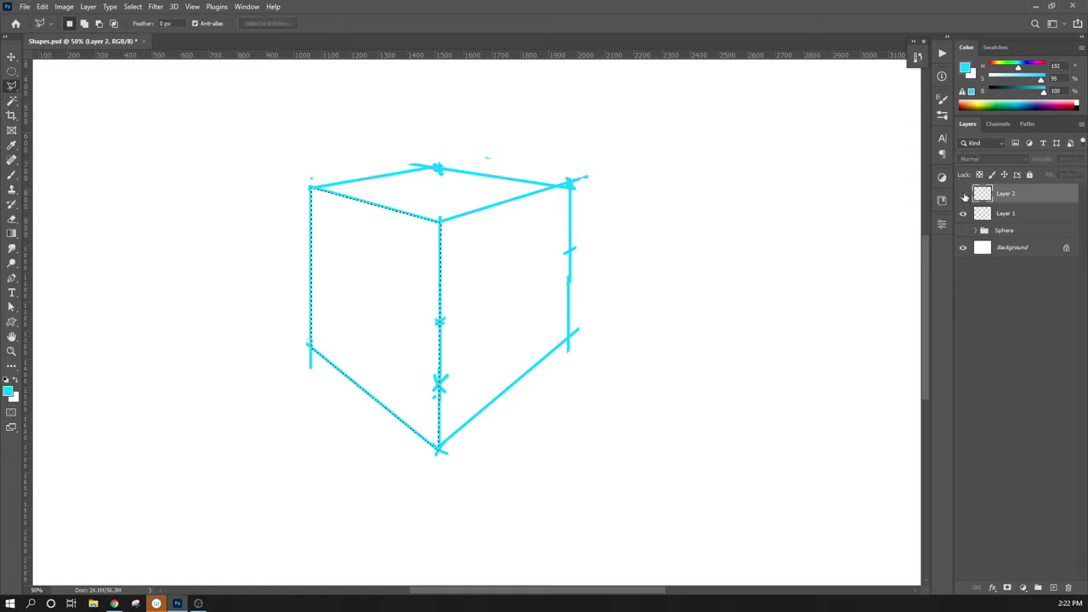
left_click(9, 390)
mouse_move(732, 426)
left_mouse_down()
mouse_move(603, 525)
mouse_move(600, 451)
mouse_move(595, 480)
left_mouse_up()
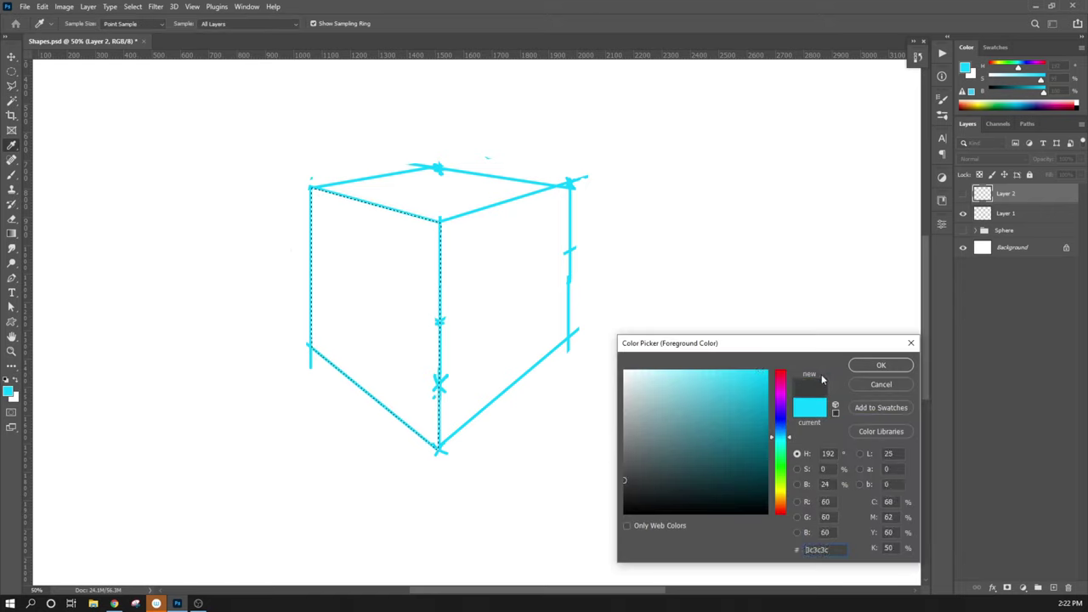
left_click(869, 369)
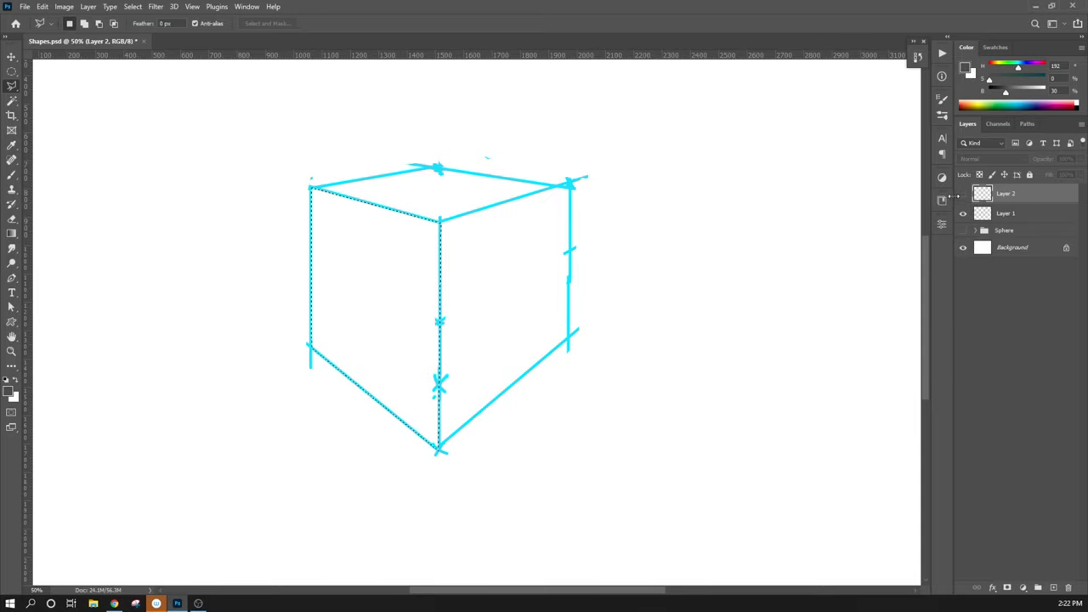
key("shift+BackSpace")
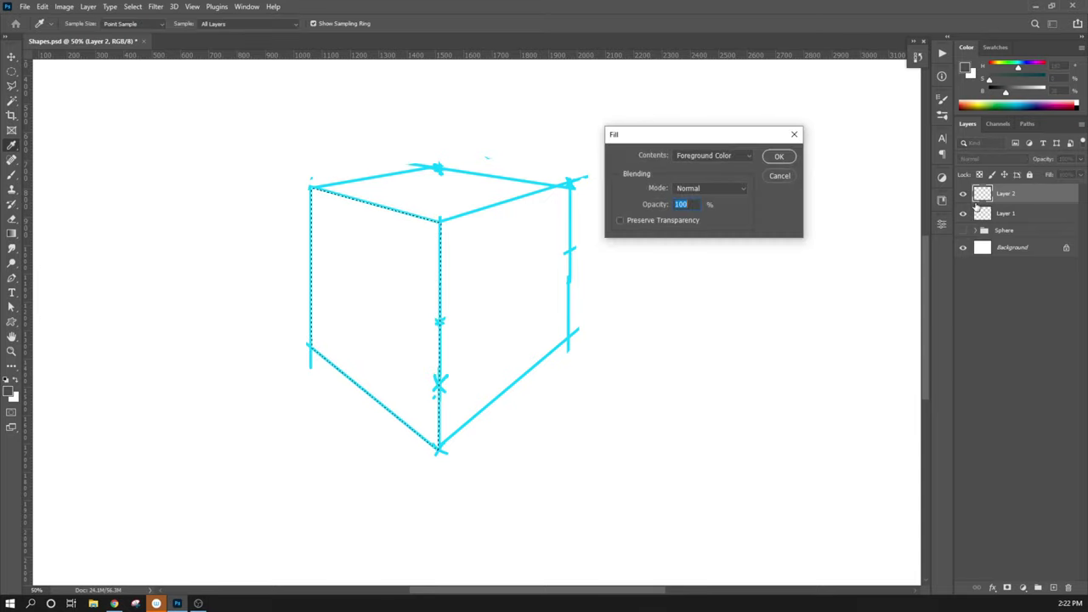
key("Return")
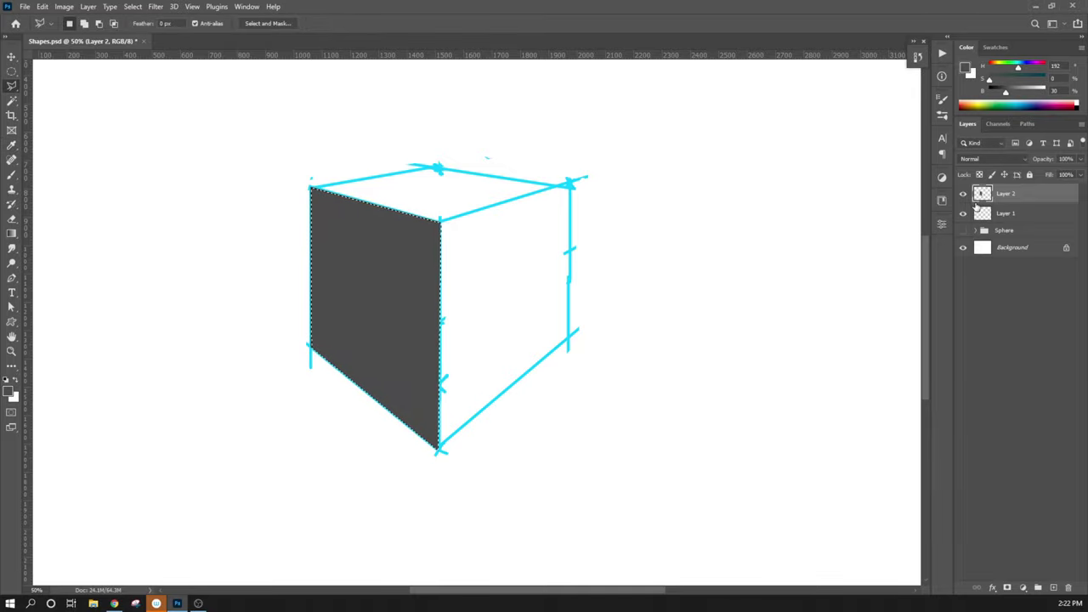
key("ctrl+d")
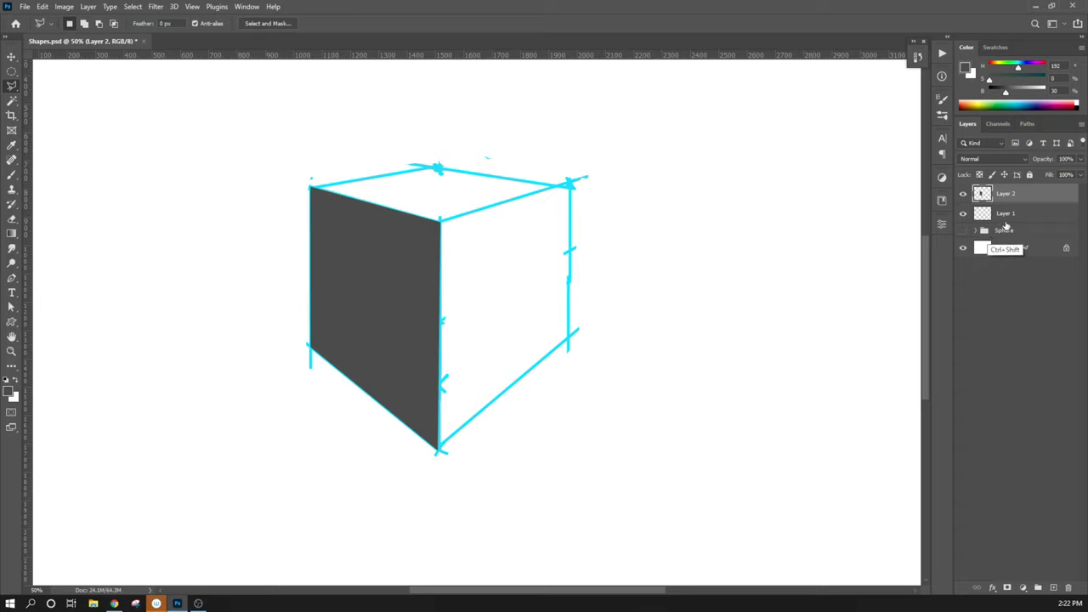
- Add another new layer and select the cube's right face with the Polygonal Lasso, corner by corner
key("ctrl+shift+n")
key("Return")
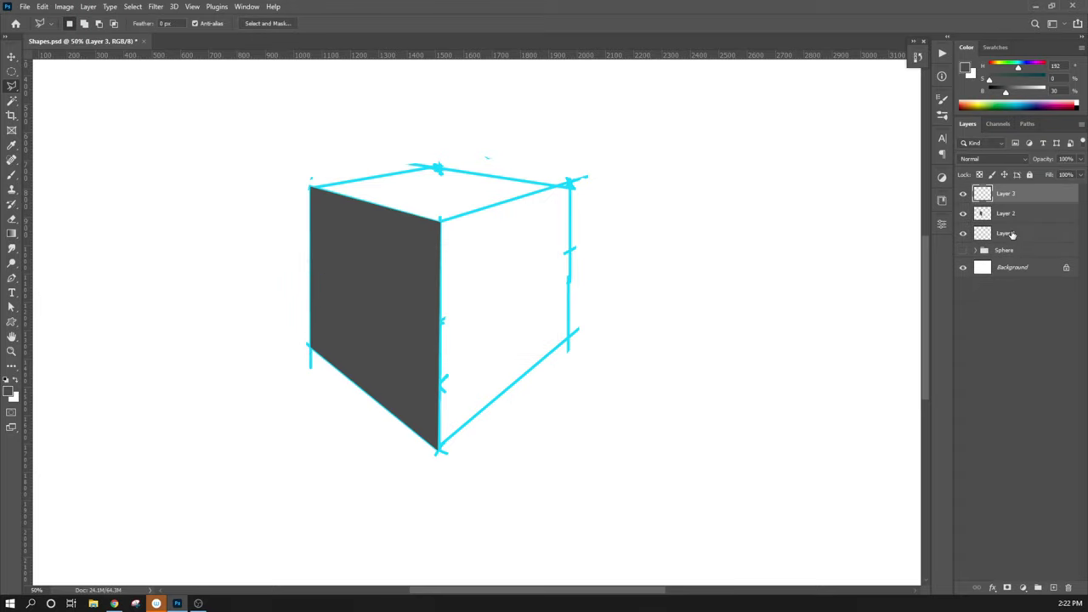
left_click(440, 221)
left_click(566, 184)
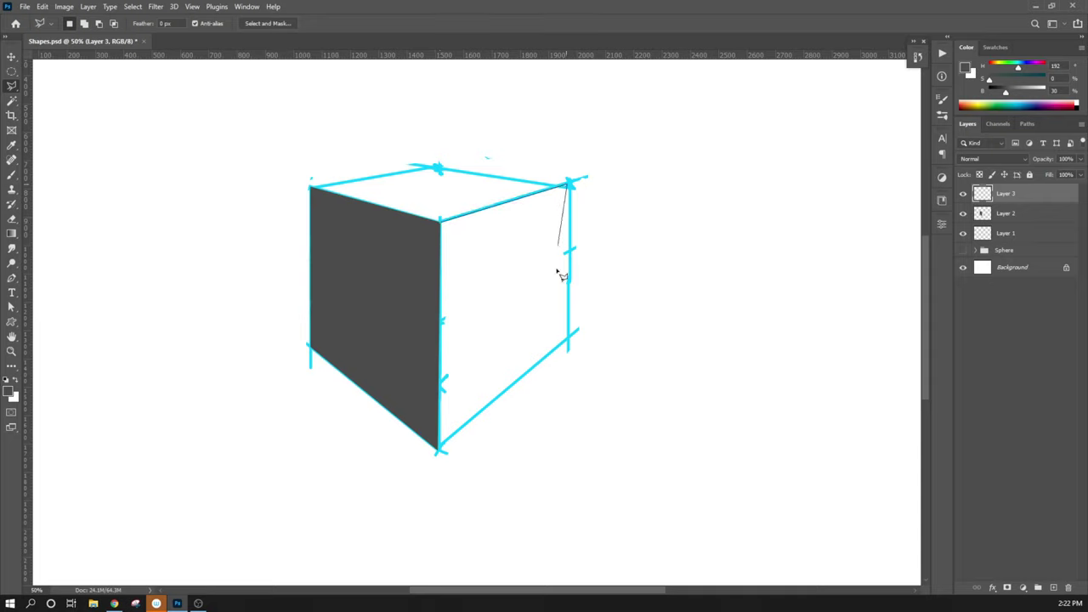
left_click(567, 339)
left_click(439, 452)
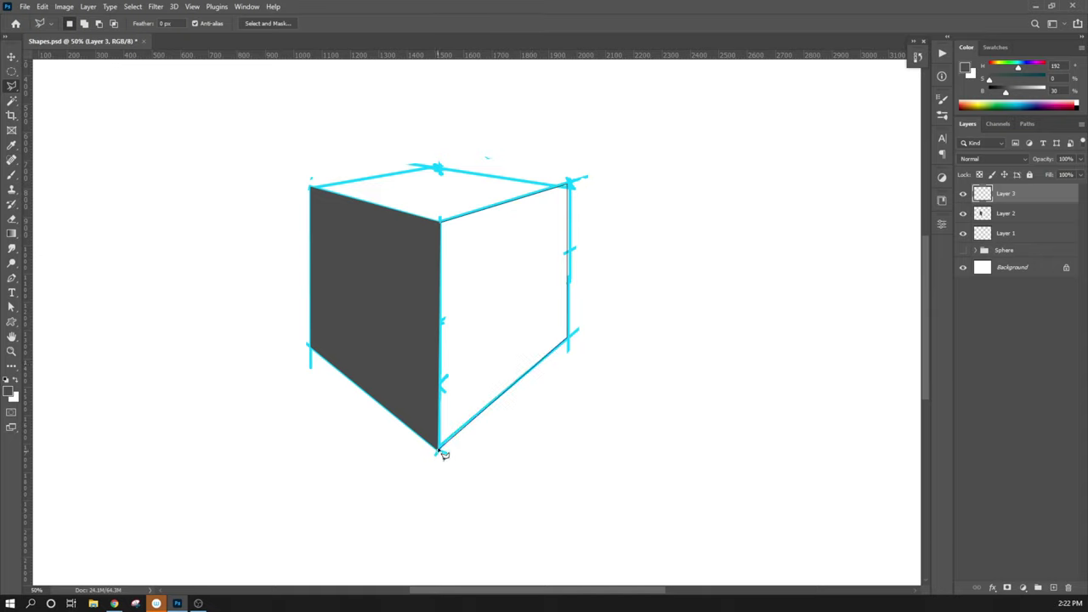
double_click(443, 222)
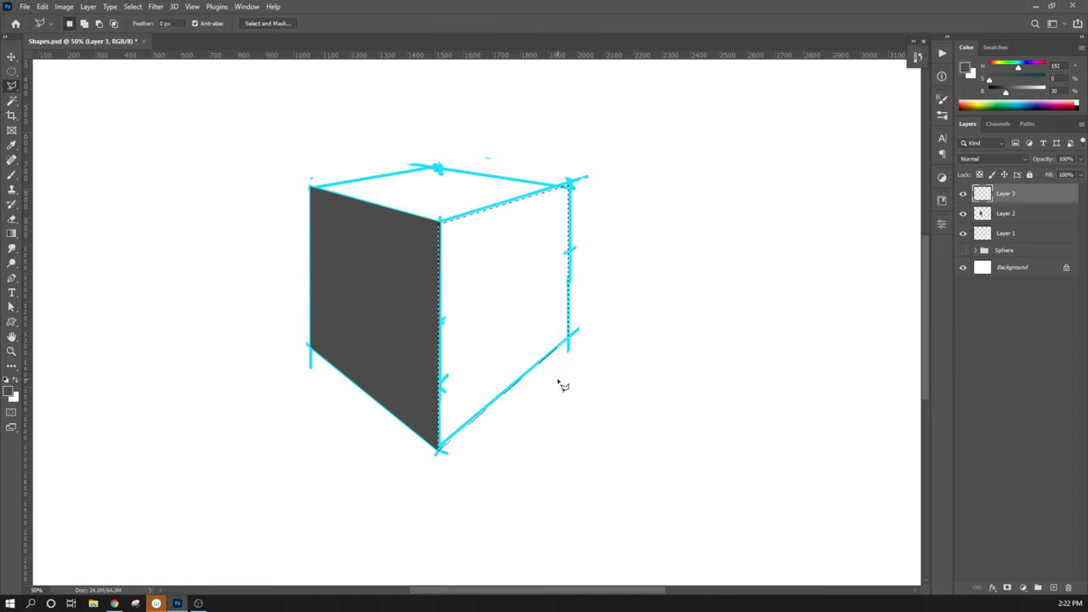
- Set the foreground colour to mid grey #8c8c8c, fill the selected right face with it and clear the selection
left_click(8, 391)
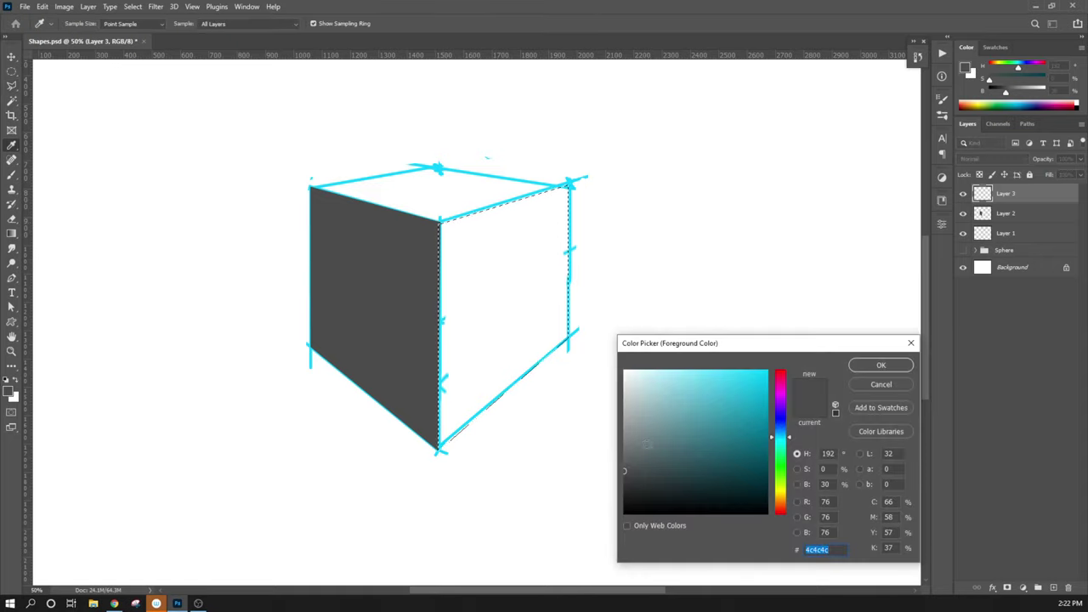
type("8c8c8c")
left_click(884, 365)
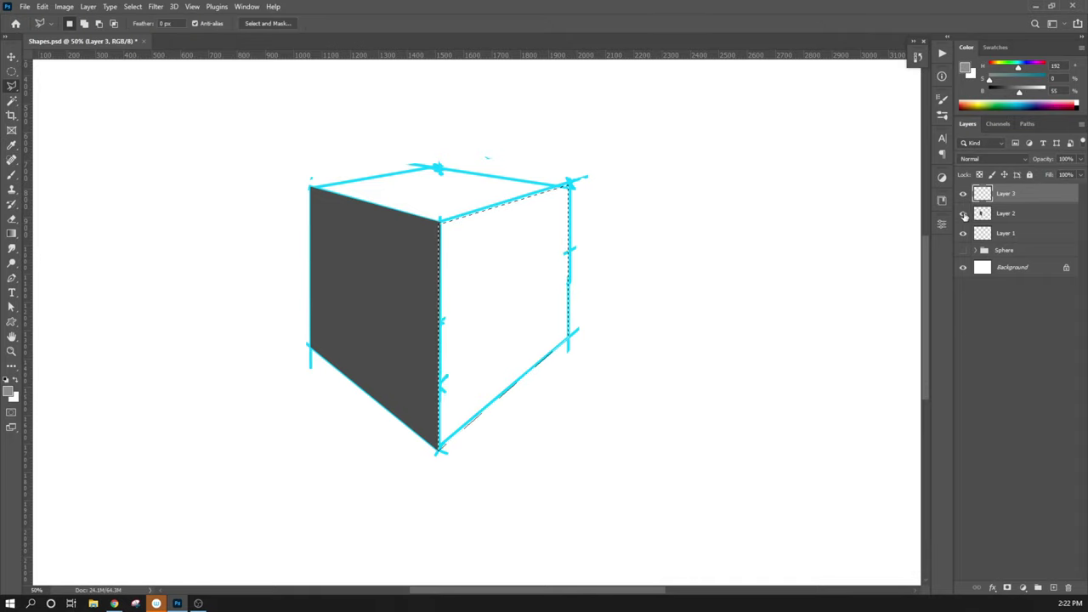
left_click(963, 213)
left_click(963, 213)
key("shift")
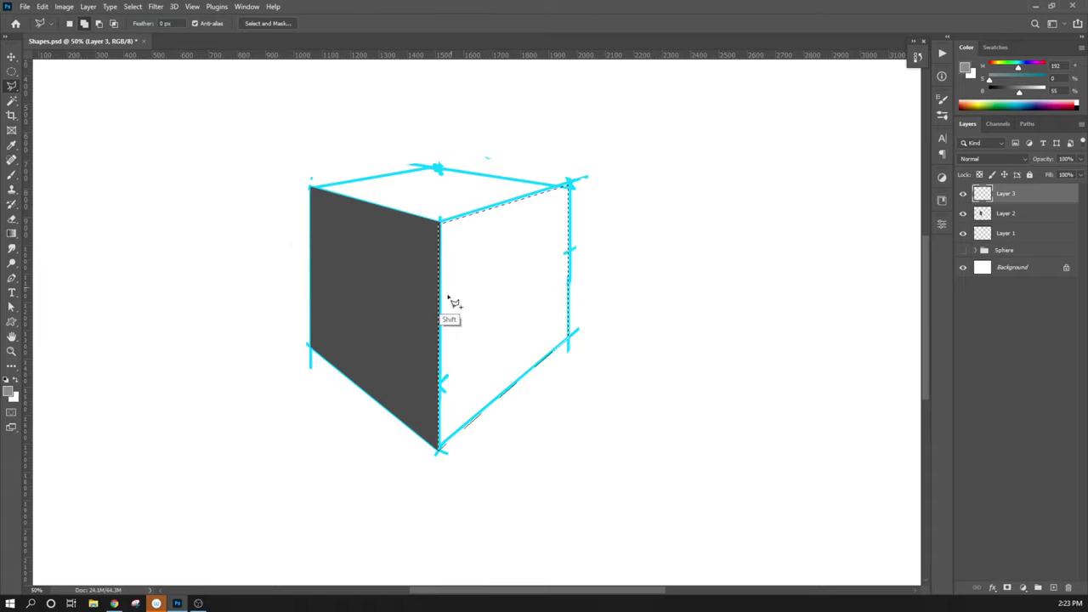
key("shift+BackSpace")
key("Return")
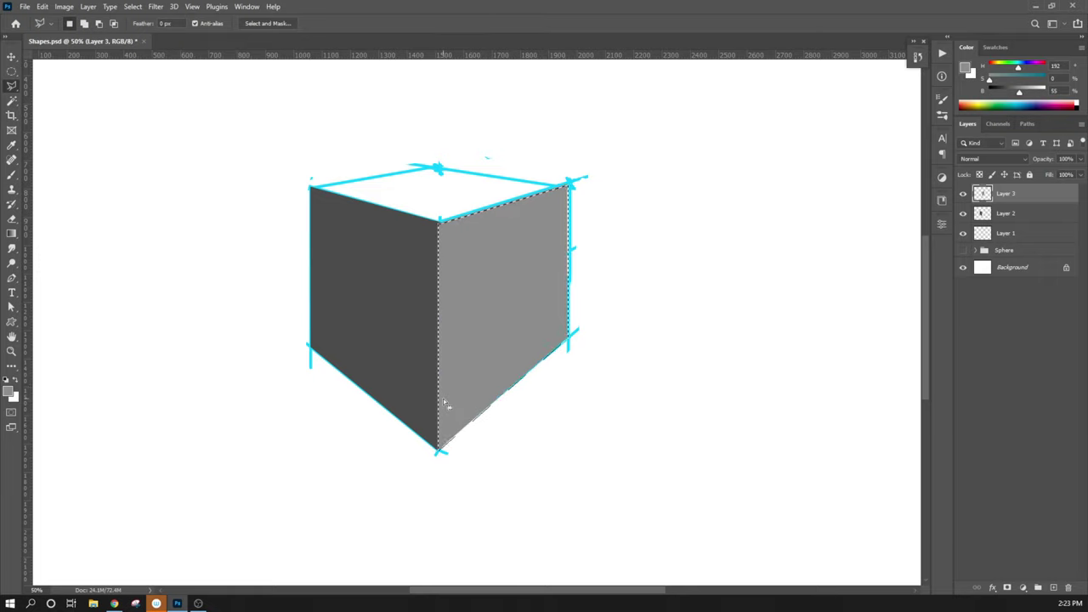
key("ctrl+d")
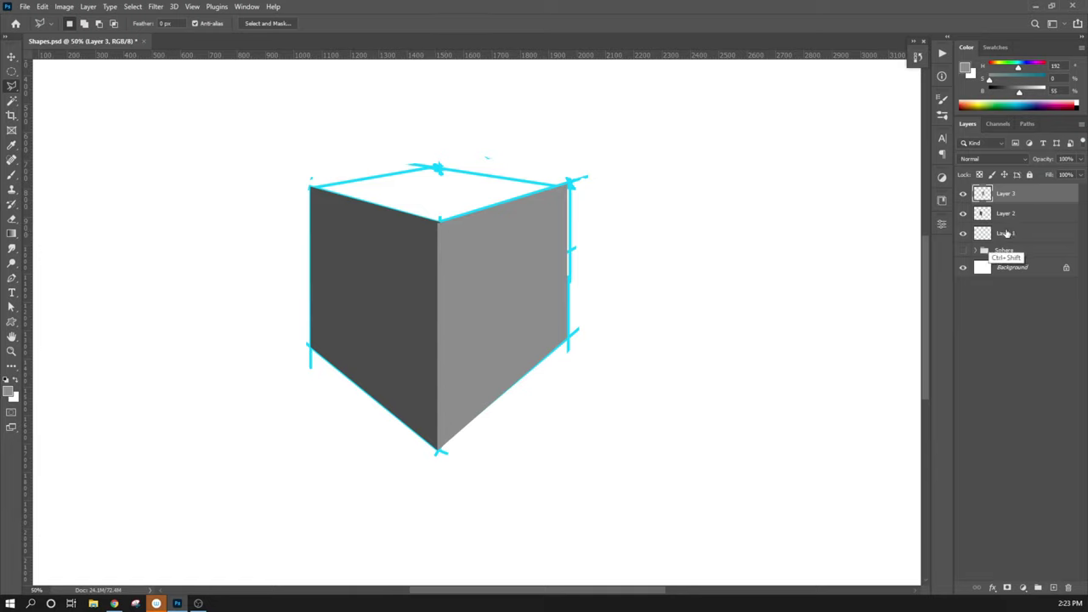
- Add a new layer for the top face and select that face's four corners with the Polygonal Lasso
key("ctrl+shift+n")
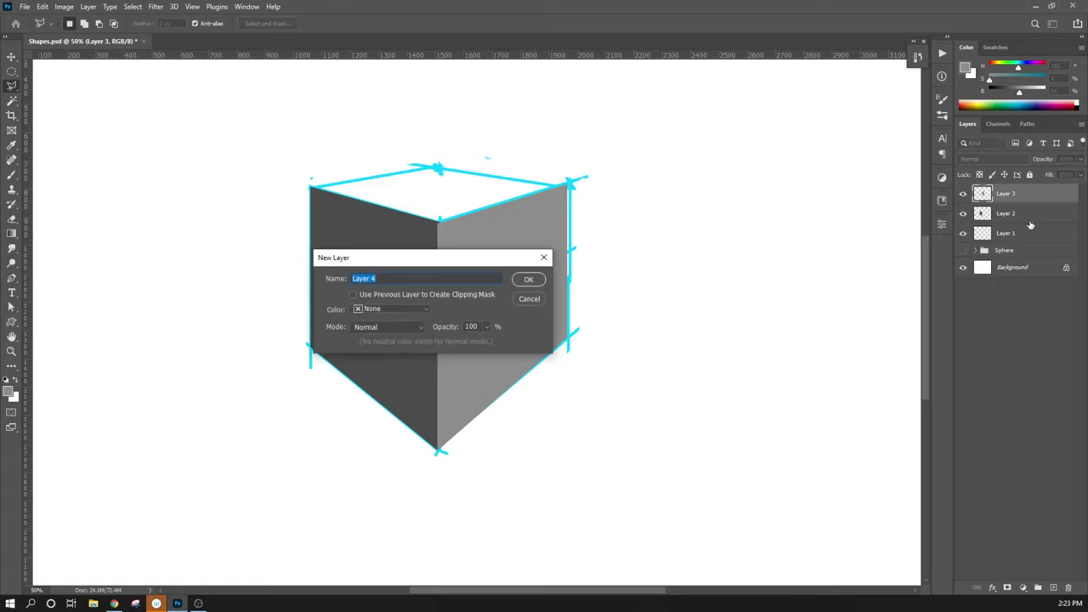
key("Return")
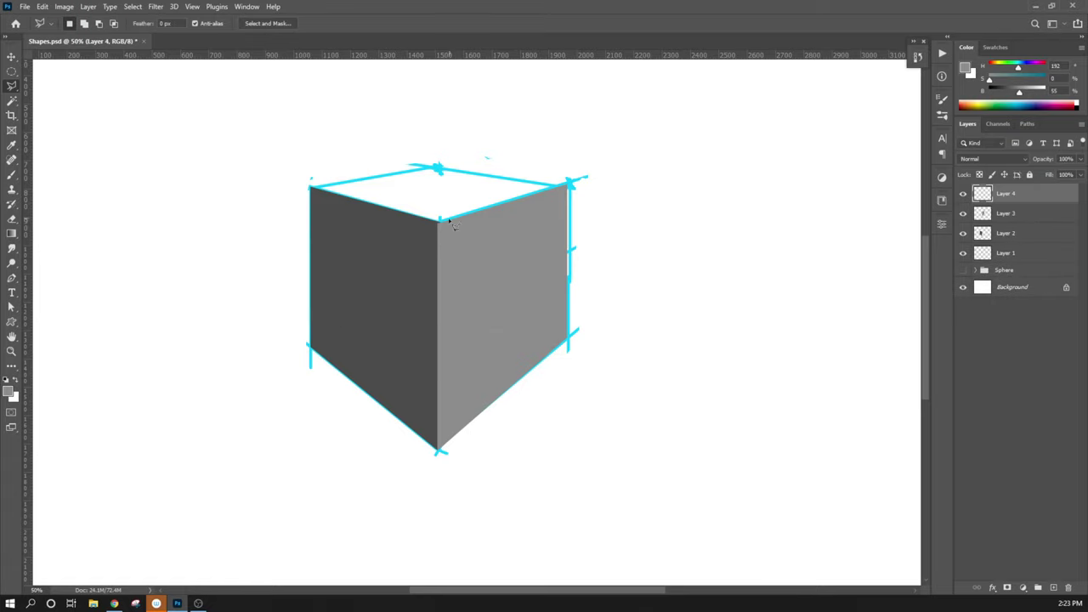
left_click(438, 222)
left_click(567, 185)
left_click(413, 170)
left_click(311, 186)
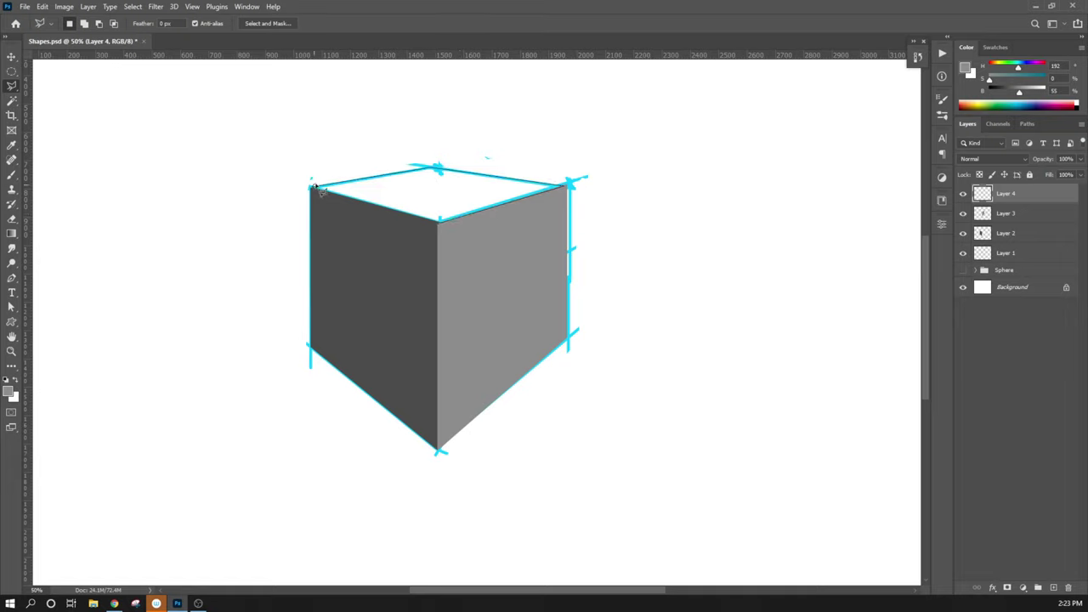
left_click(439, 223)
- Set the foreground colour to light grey #c8c8c8, fill the selected top face with it and clear the selection
left_click(9, 392)
left_click(624, 398)
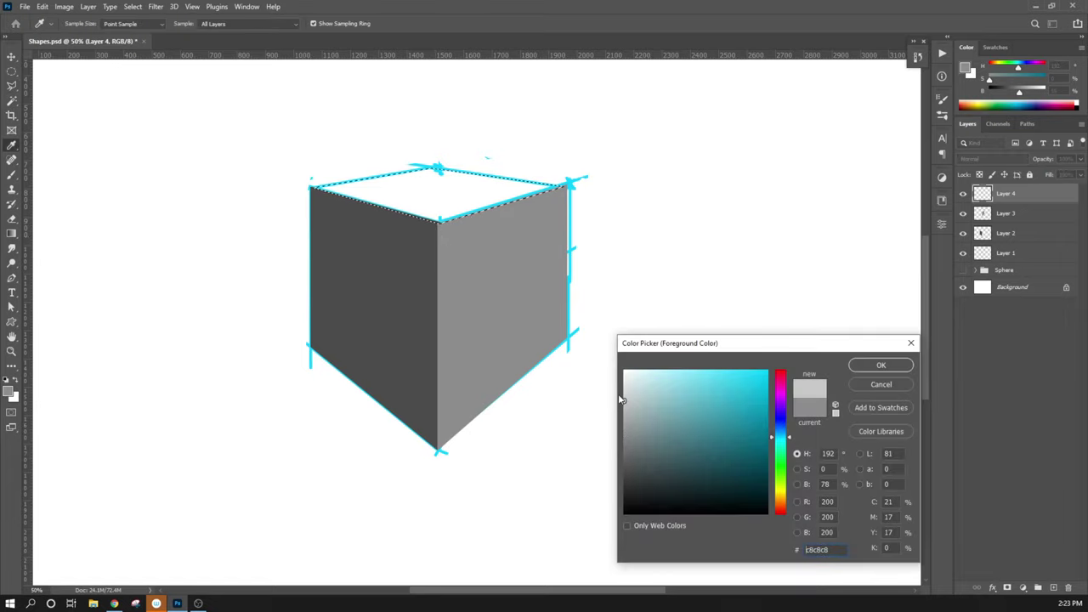
left_click(881, 365)
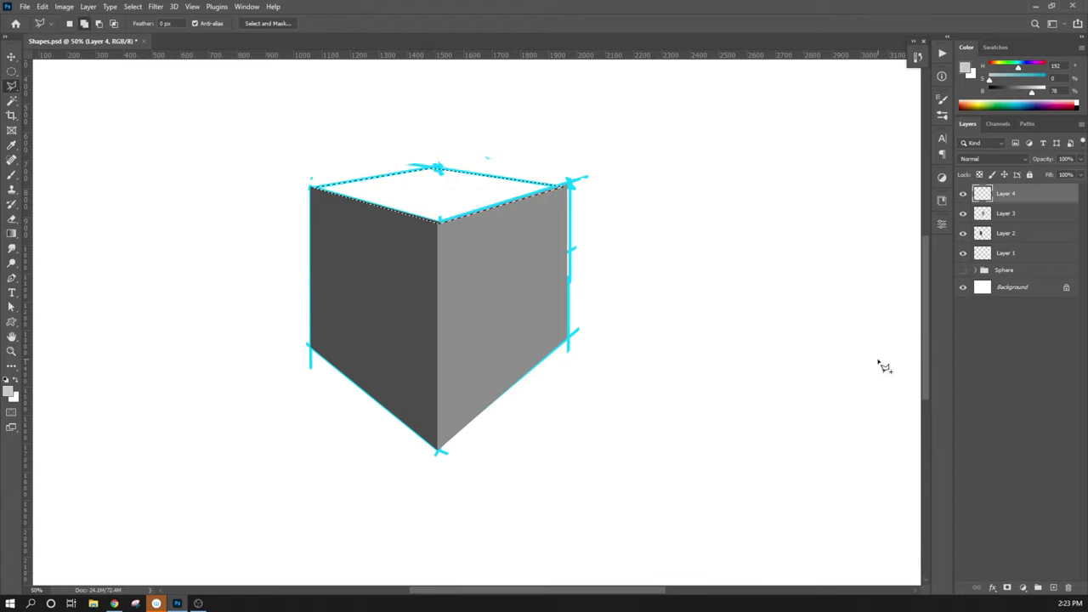
key("shift+F5")
key("Return")
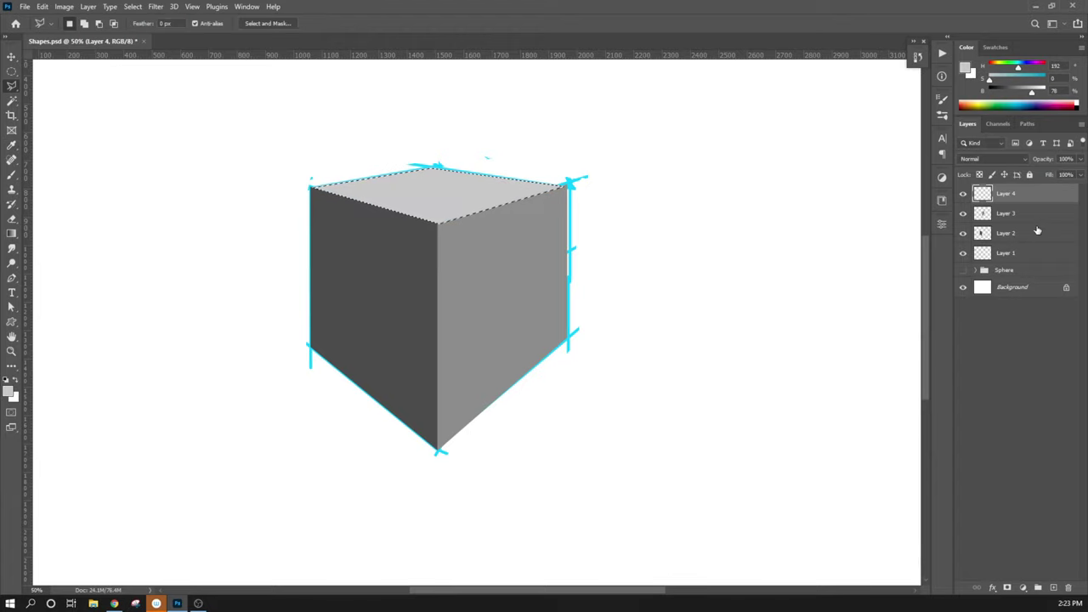
key("ctrl+d")
key("ctrl+minus")
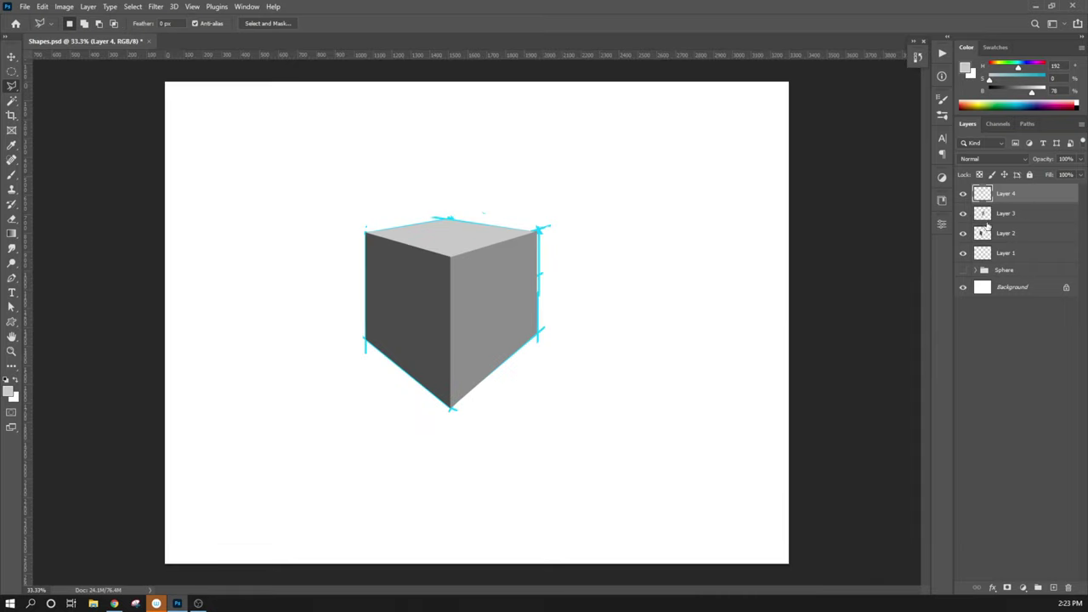
- Hide and show Layer 4, Layer 3 and Layer 2 one after another to check each cube face separately
left_click(963, 194)
left_click(963, 193)
left_click(963, 214)
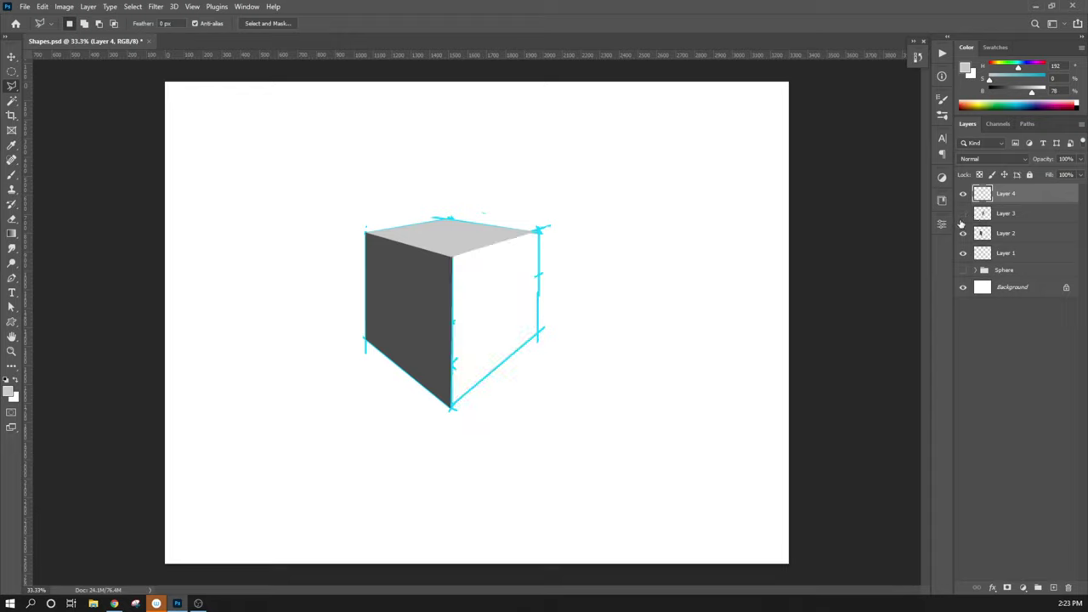
left_click(962, 215)
left_click(963, 234)
left_click(963, 234)
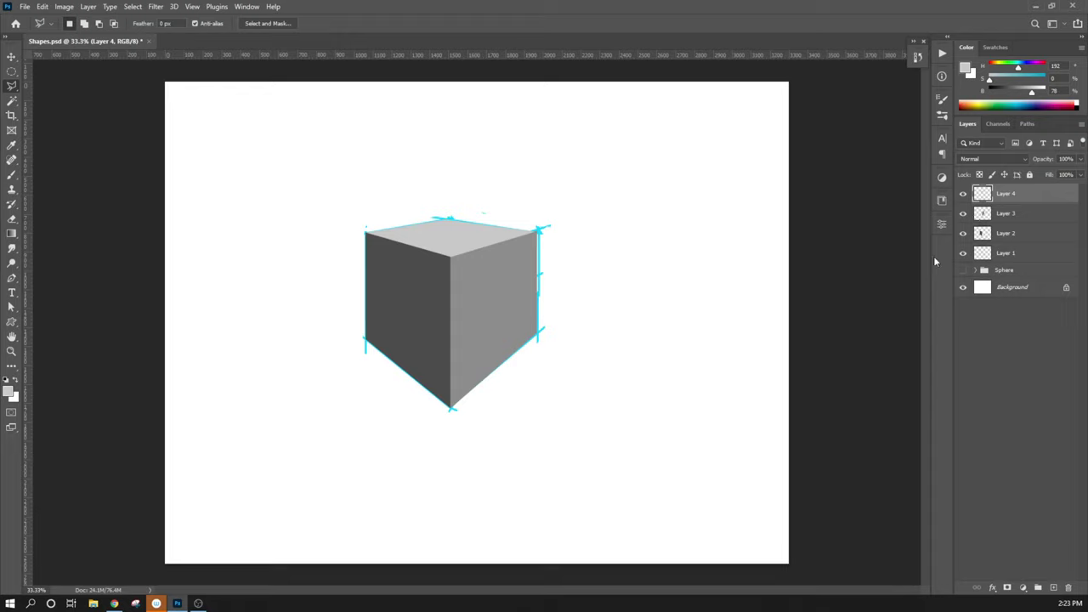
- Activate the Brush on Layer 1 and set the foreground colour to a cyan with hue 192, saturation 65% and brightness 87%
key("b")
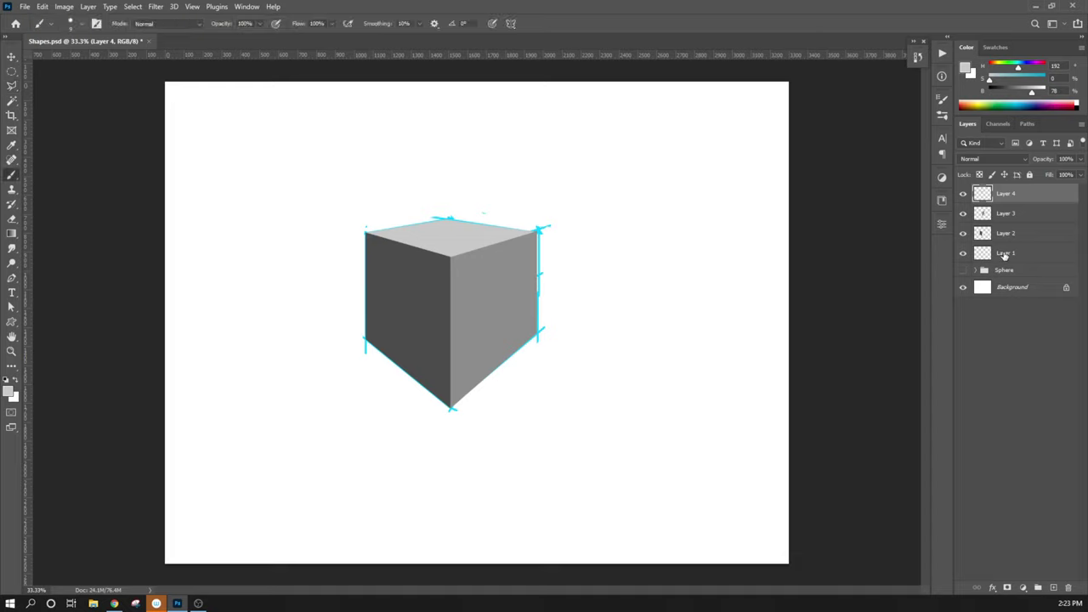
left_click(1004, 253)
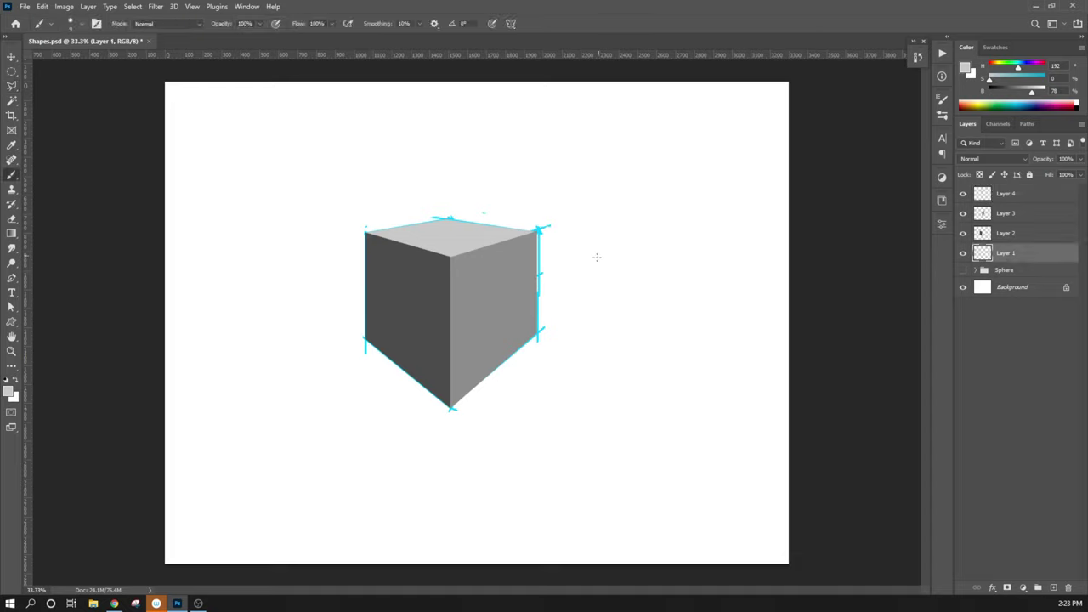
left_click(8, 393)
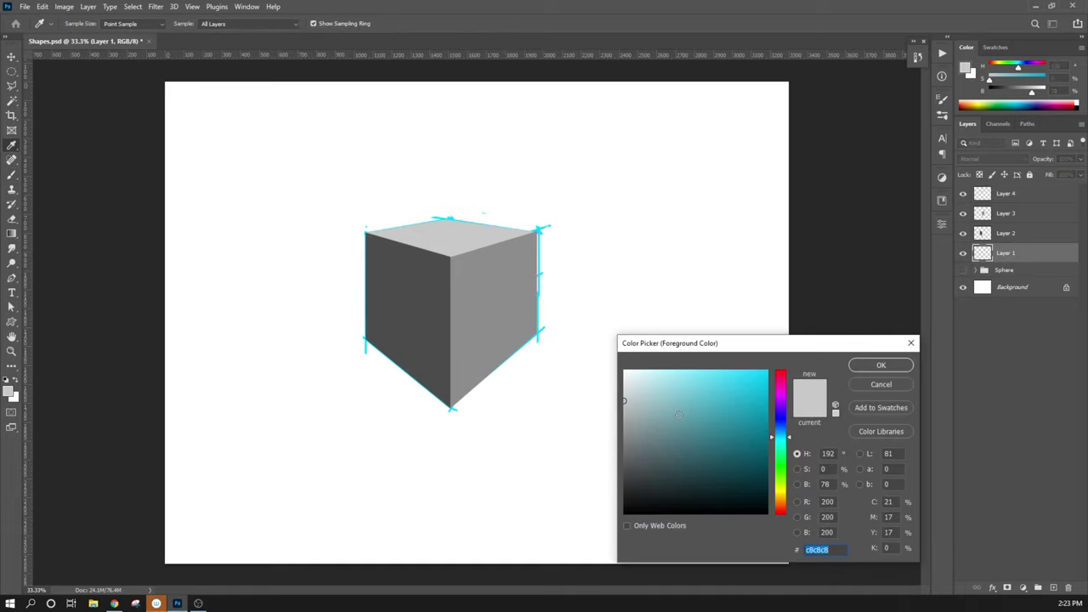
left_click(718, 389)
left_click(881, 365)
- Sketch a smaller cube outline freehand on Layer 1, to the upper right of the shaded cube
mouse_move(612, 284)
left_mouse_down()
mouse_move(610, 200)
mouse_move(673, 219)
mouse_move(671, 301)
mouse_move(661, 307)
left_mouse_up()
mouse_move(673, 219)
left_mouse_down()
mouse_move(720, 199)
mouse_move(721, 281)
left_mouse_up()
left_click_drag(668, 310, 729, 274)
mouse_move(719, 199)
left_mouse_down()
mouse_move(648, 177)
mouse_move(668, 178)
left_mouse_up()
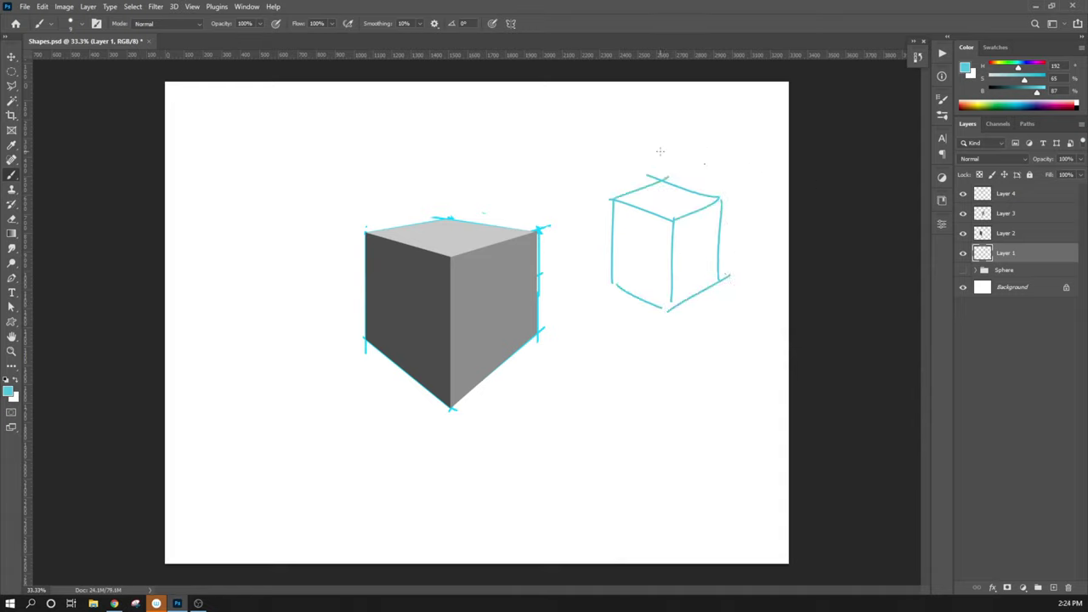
- Delete the guide-line layer Layer 1, and briefly expand the Sphere group to view its layers
mouse_move(1036, 254)
left_mouse_down()
mouse_move(1037, 525)
mouse_move(1054, 578)
mouse_move(1069, 587)
left_mouse_up()
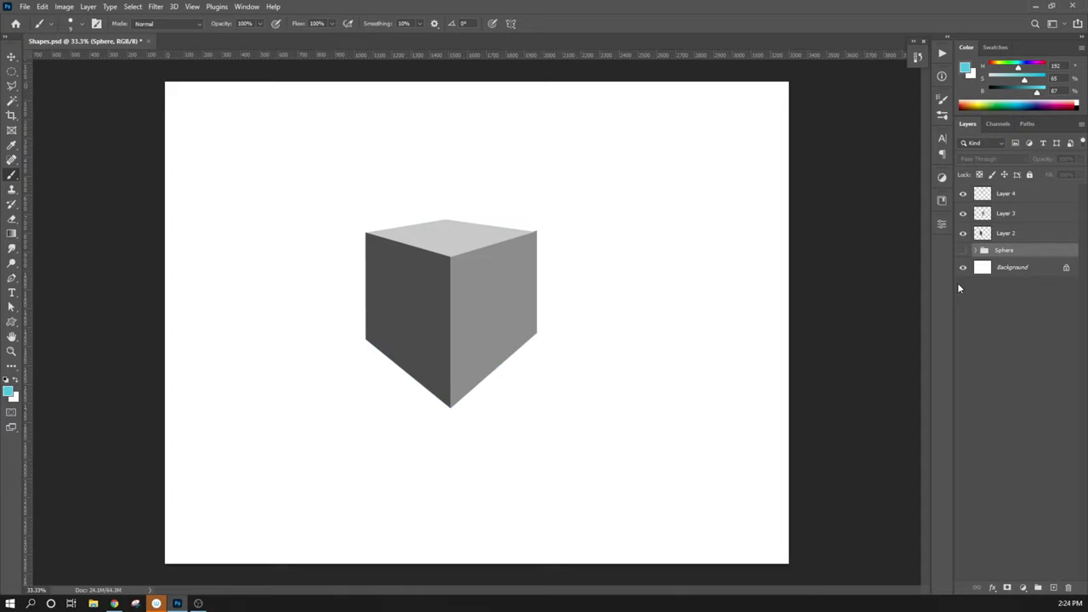
left_click(1010, 238)
left_click(1009, 193)
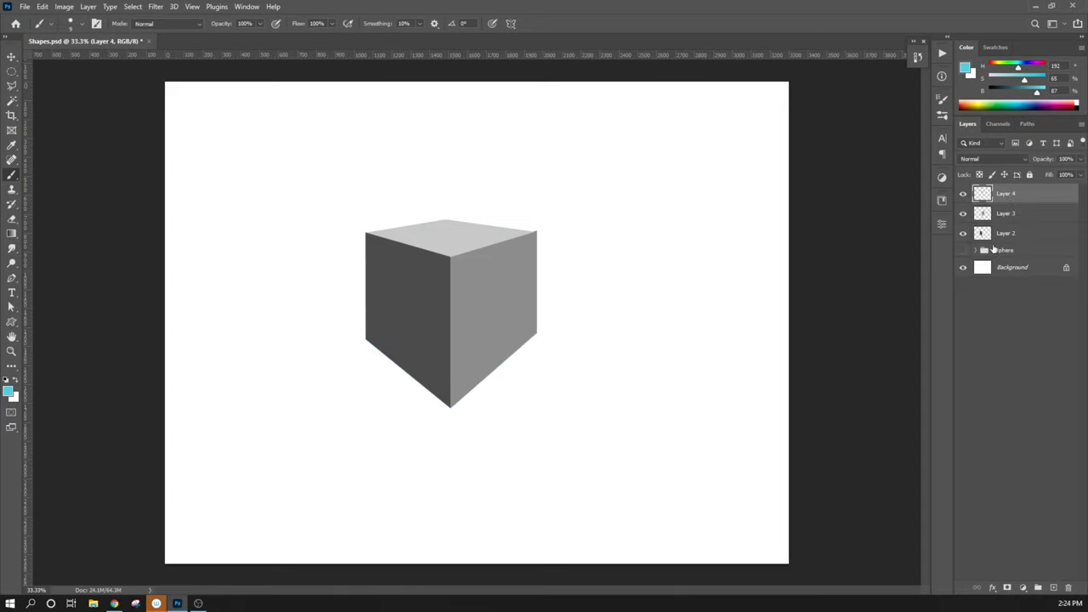
left_click(976, 250)
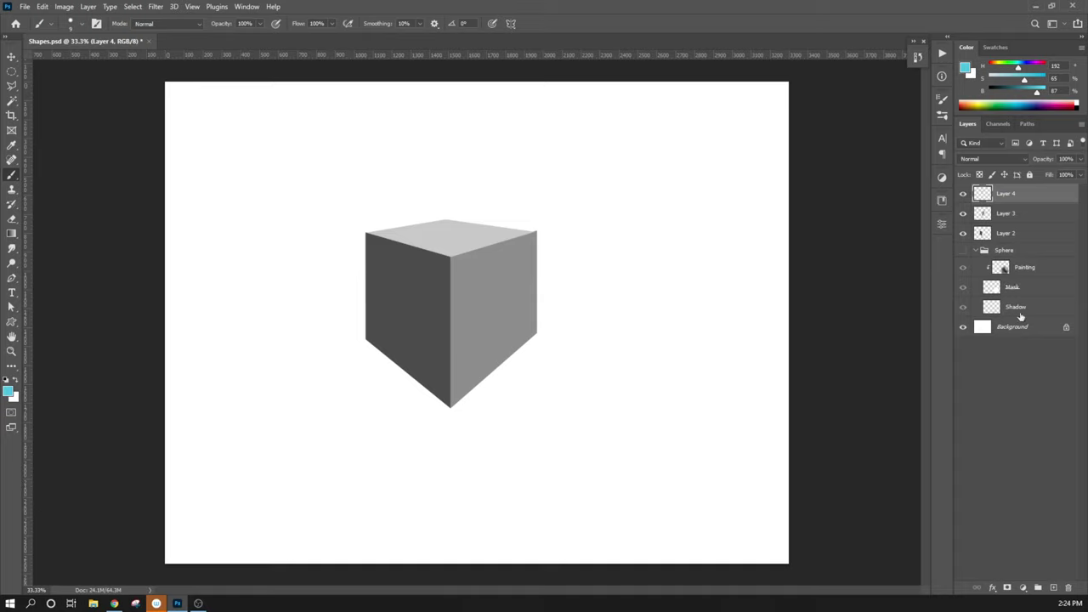
left_click(975, 250)
- Select Layer 2, Layer 3 and Layer 4 together and move the whole cube slightly down on the canvas
left_click(1009, 231)
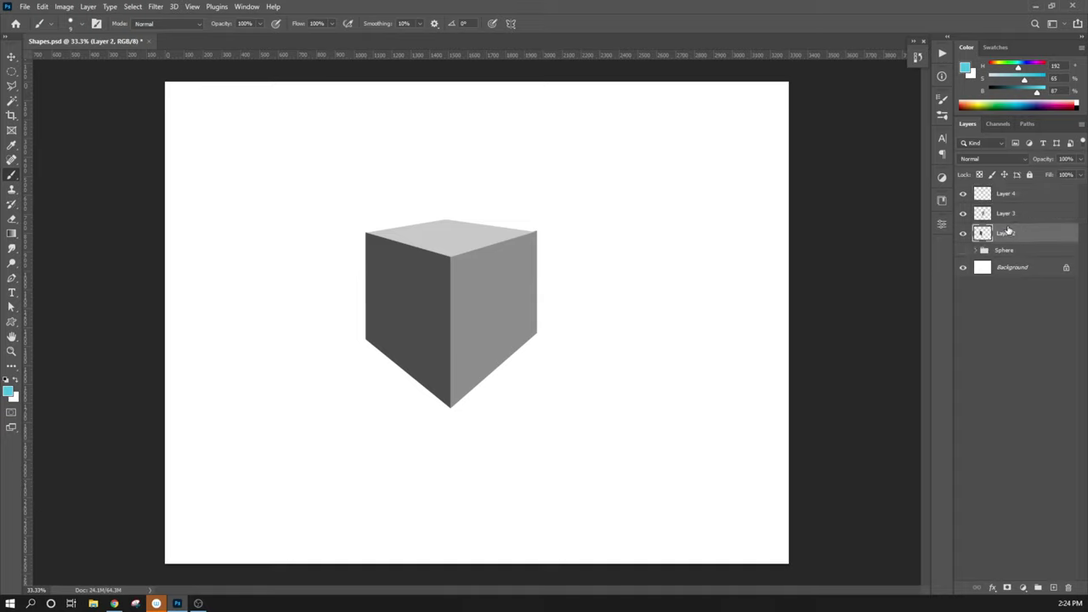
left_click(1010, 216)
left_click(1013, 197)
left_click(1012, 213)
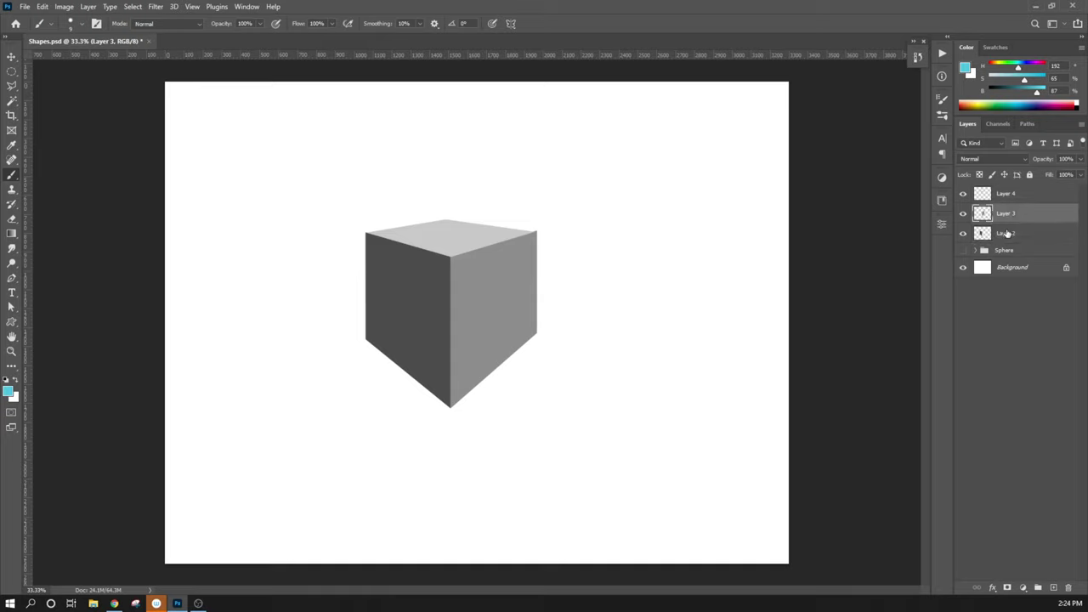
left_click(1008, 234)
left_click(1009, 216)
left_click(1008, 197)
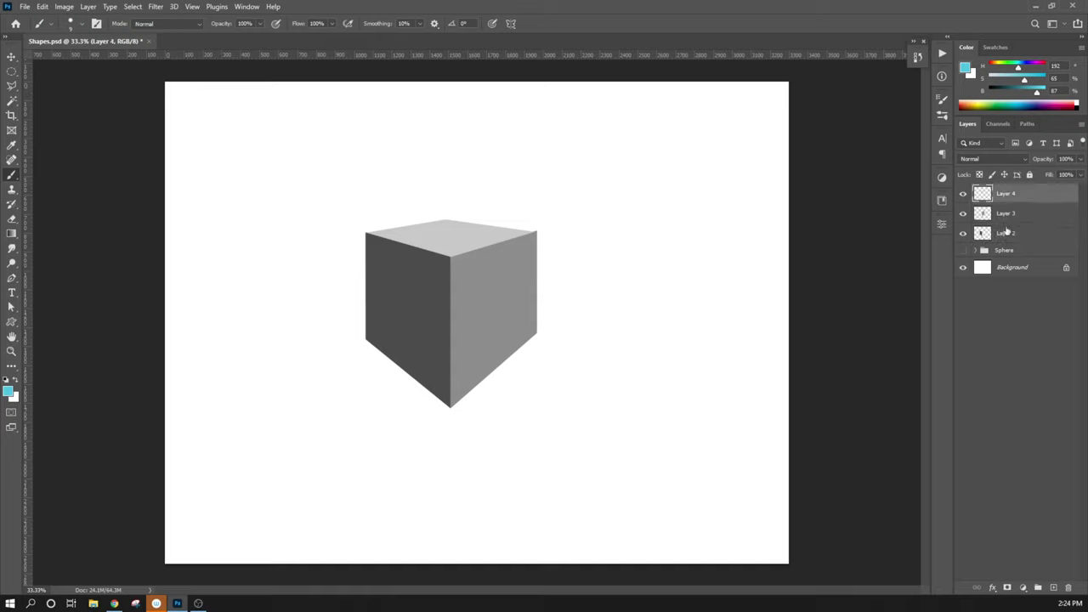
left_click(1007, 232, "shift")
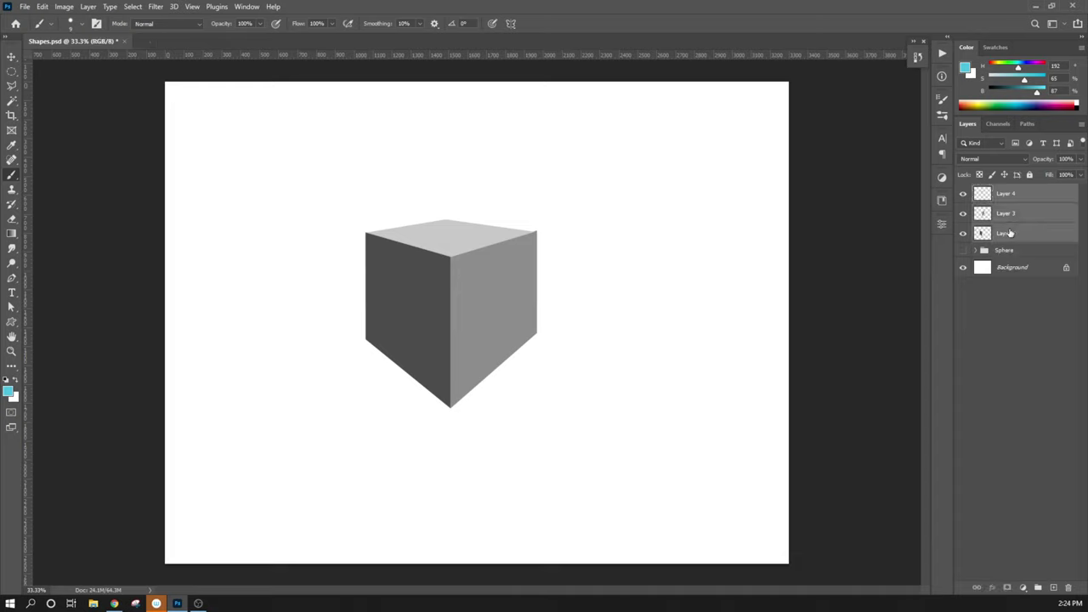
key("v")
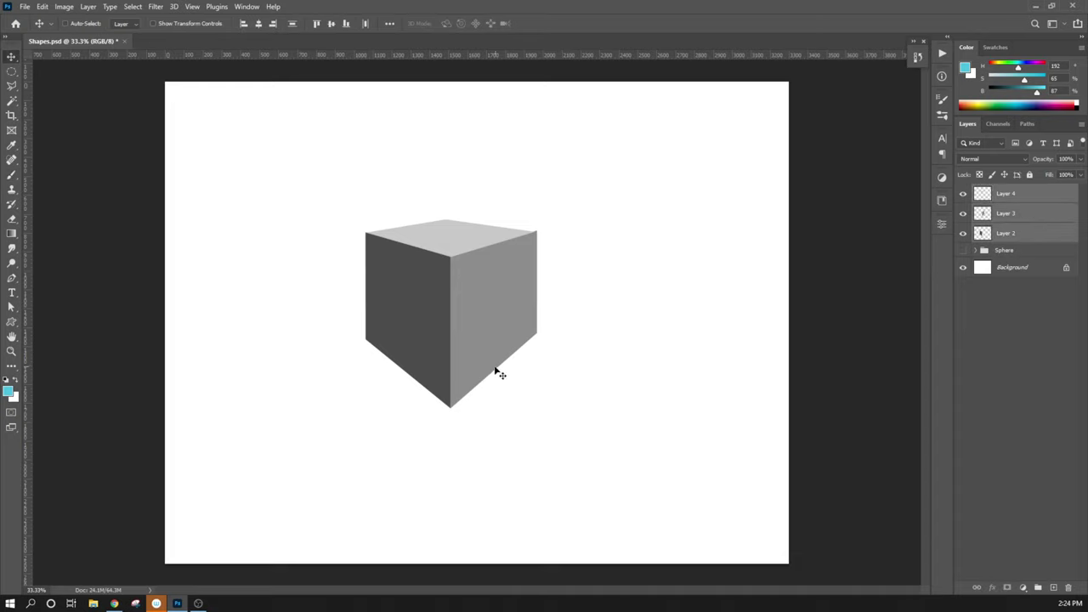
left_click_drag(498, 369, 492, 415)
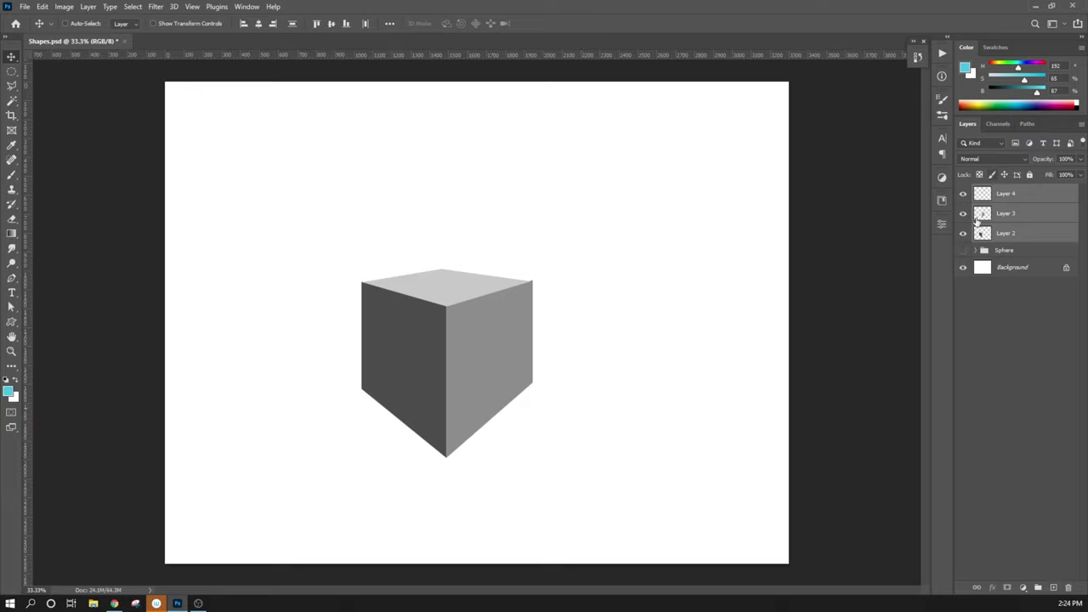
- Toggle the Sphere group's visibility on and off to compare the shaded sphere with the cube
left_click(963, 250)
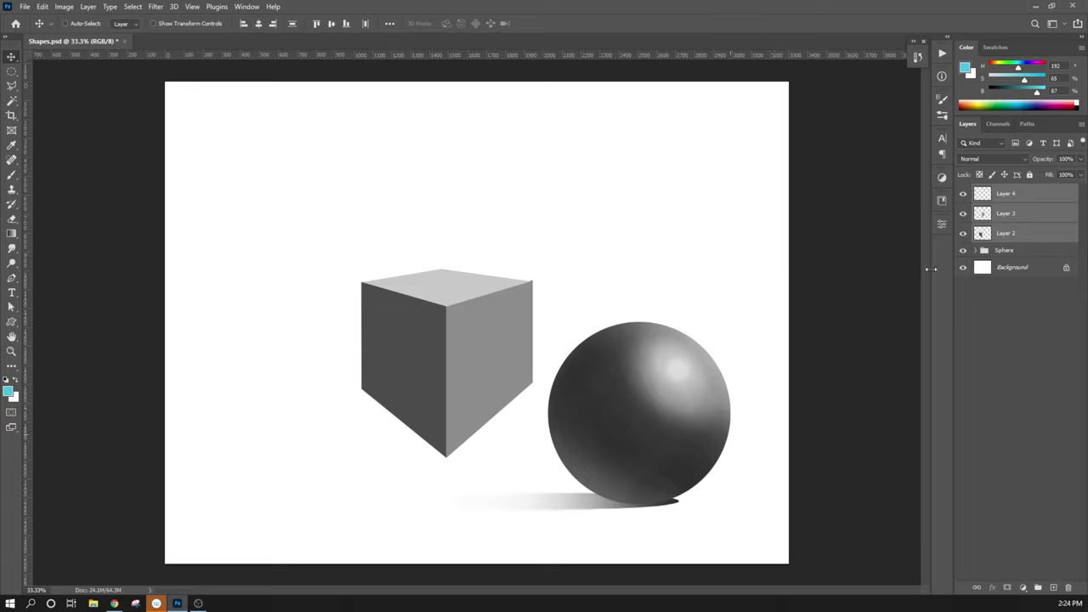
left_click(963, 250)
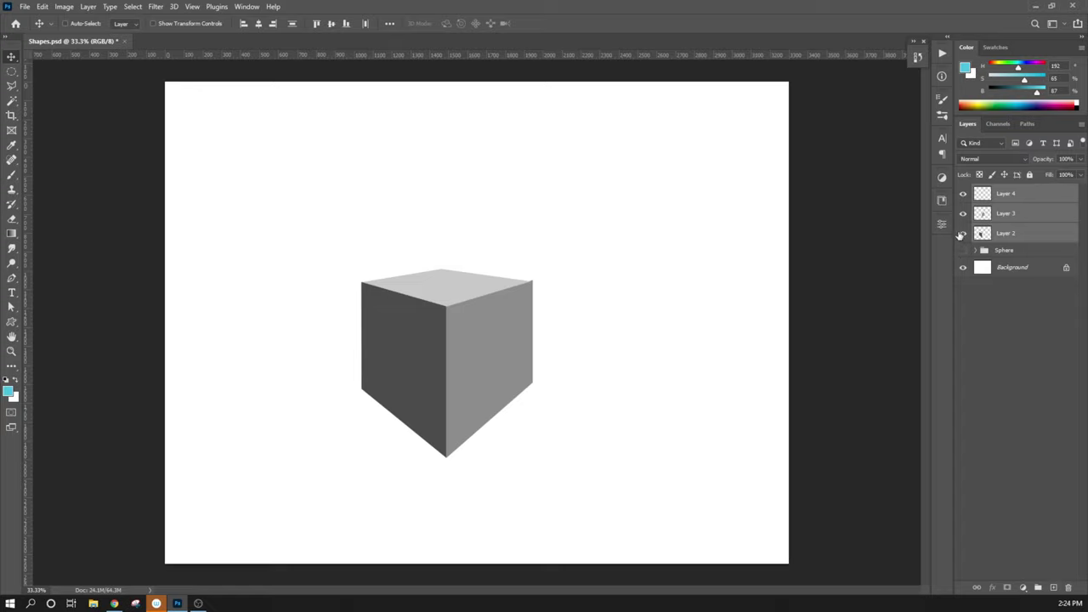
left_click(962, 251)
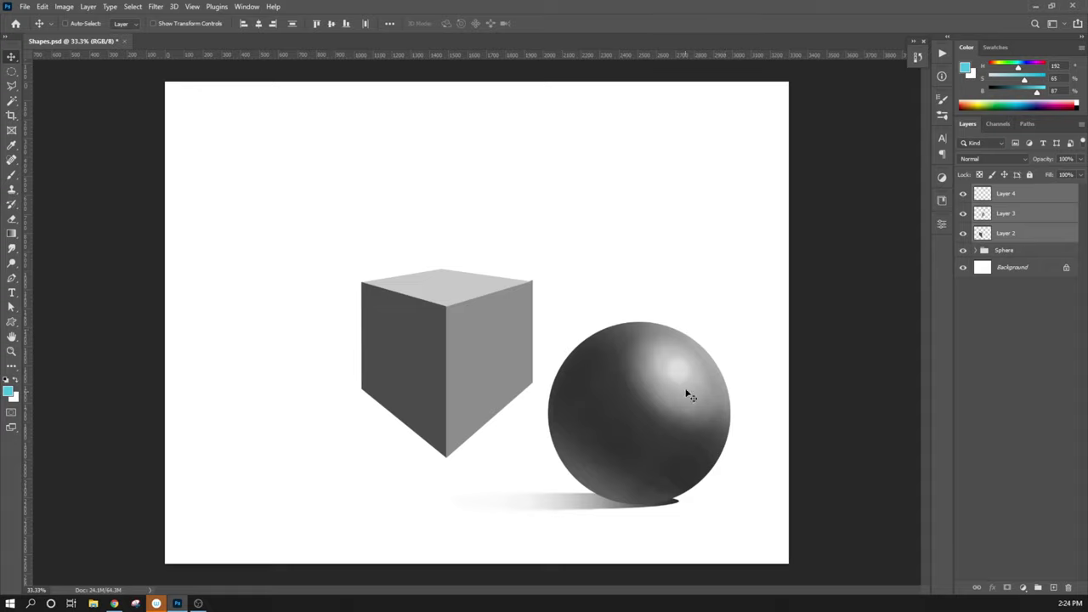
left_click(962, 254)
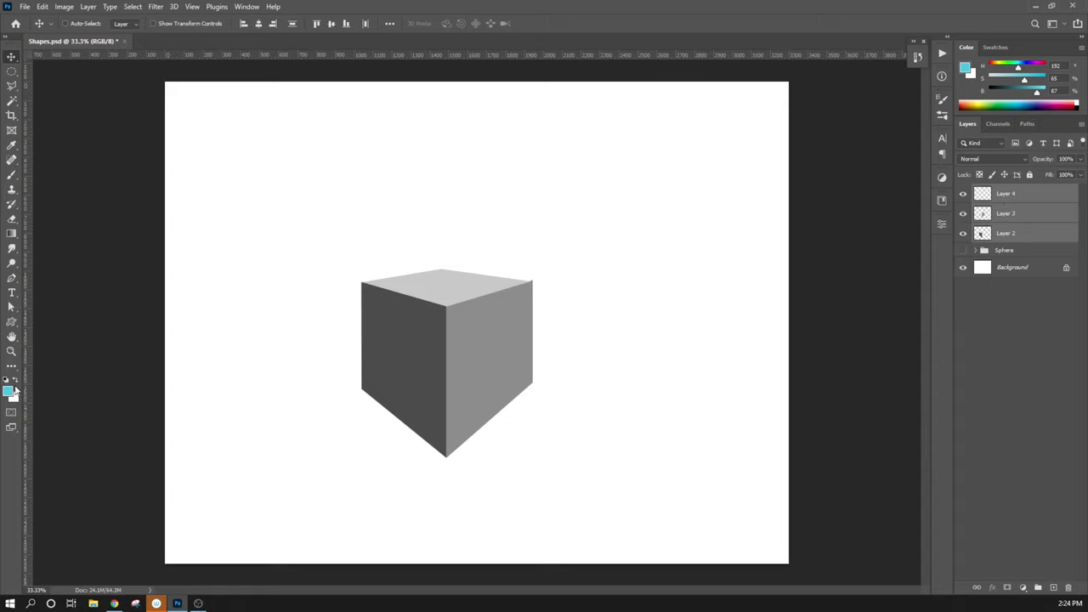
- Add a new layer above Layer 4 and brush a small sun at the canvas's upper right with an arrow aimed at the cube
left_click(1036, 196)
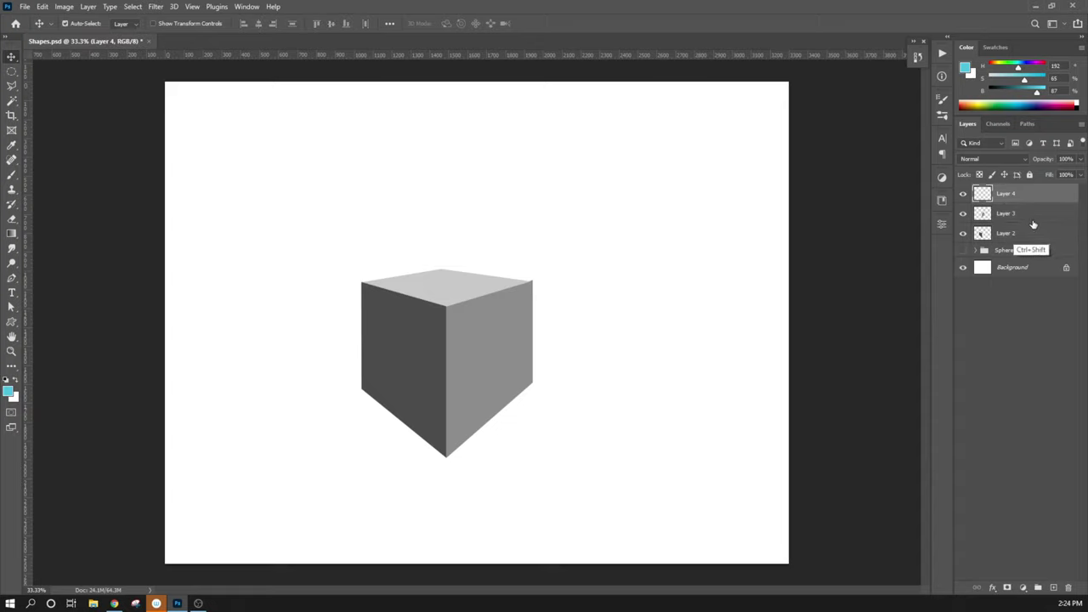
key("ctrl+shift+n")
key("Return")
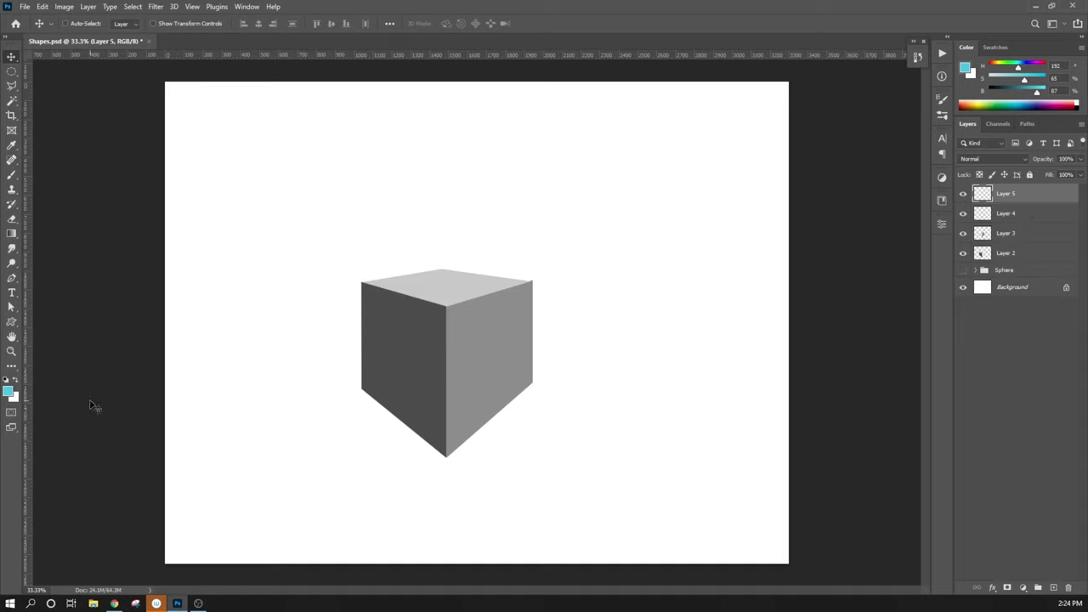
key("b")
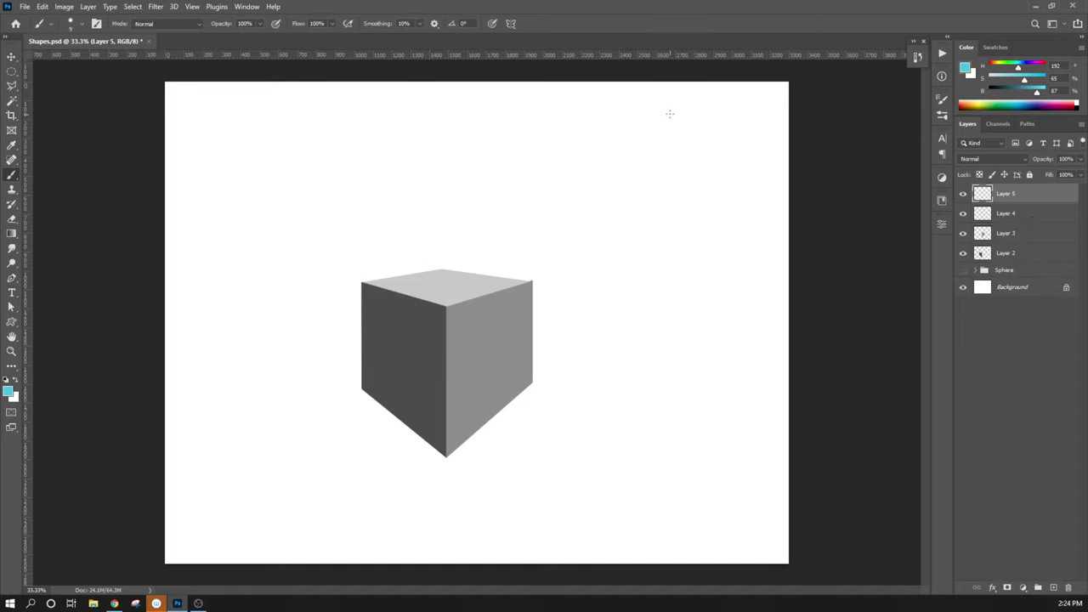
mouse_move(666, 103)
left_mouse_down()
mouse_move(690, 130)
mouse_move(651, 158)
left_mouse_up()
left_click_drag(621, 161, 585, 202)
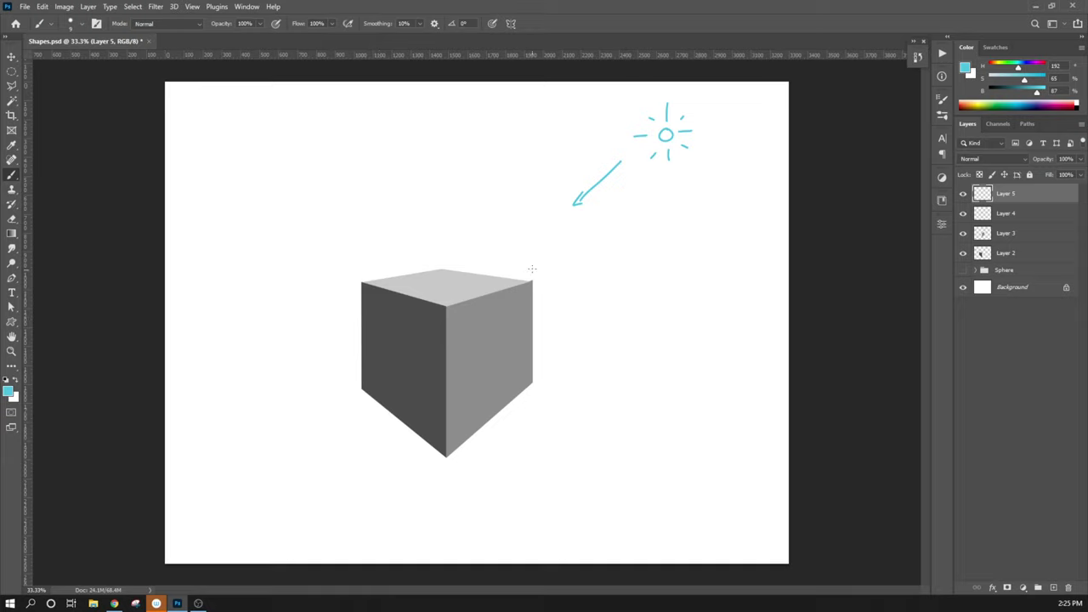
- Number the cube's faces with the brush: 1 on the top, 2 on the right and 3 on the left
left_click_drag(408, 209, 434, 270)
key("ctrl+z")
key("ctrl+z")
left_click_drag(486, 360, 496, 362)
left_click_drag(400, 355, 390, 364)
key("ctrl+z")
- Try sketching the cube's cast shadow on the ground to its lower left, with guide lines and hatching strokes
left_click_drag(464, 442, 397, 507)
left_click_drag(363, 389, 234, 443)
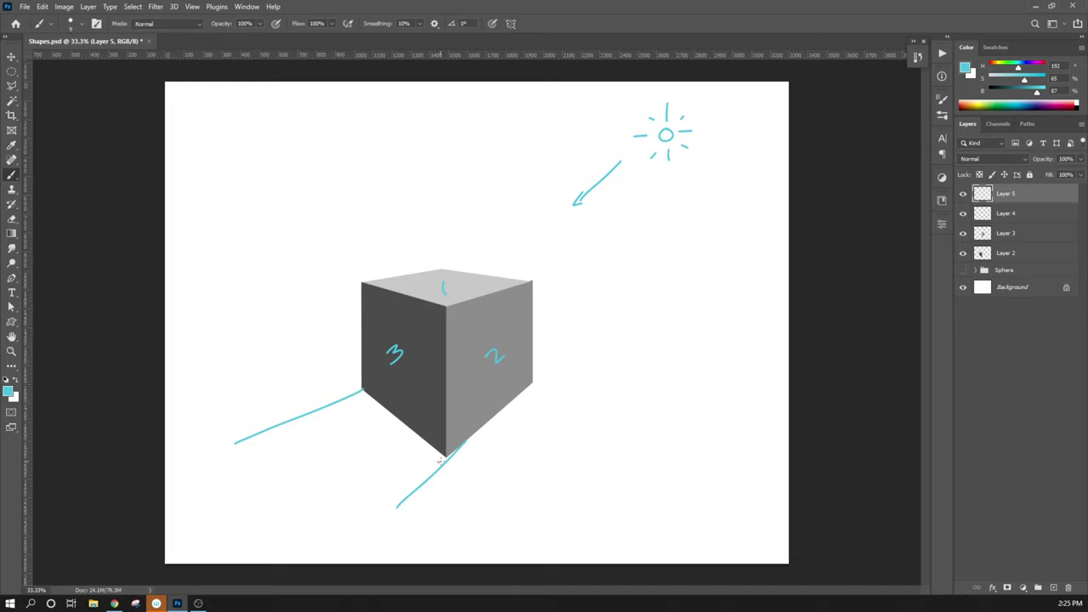
left_click_drag(440, 461, 369, 532)
left_click_drag(338, 396, 442, 459)
left_click_drag(347, 400, 435, 466)
left_click_drag(266, 431, 436, 459)
mouse_move(266, 430)
left_mouse_down()
mouse_move(405, 501)
mouse_move(311, 484)
left_mouse_up()
- Undo all the cast shadow strokes, keeping the sun, the arrow and the face numbers
key("ctrl+z")
key("ctrl+z")
key("ctrl+z")
key("ctrl+z")
key("ctrl+z")
key("ctrl+z")
key("ctrl+z")
key("ctrl+z")
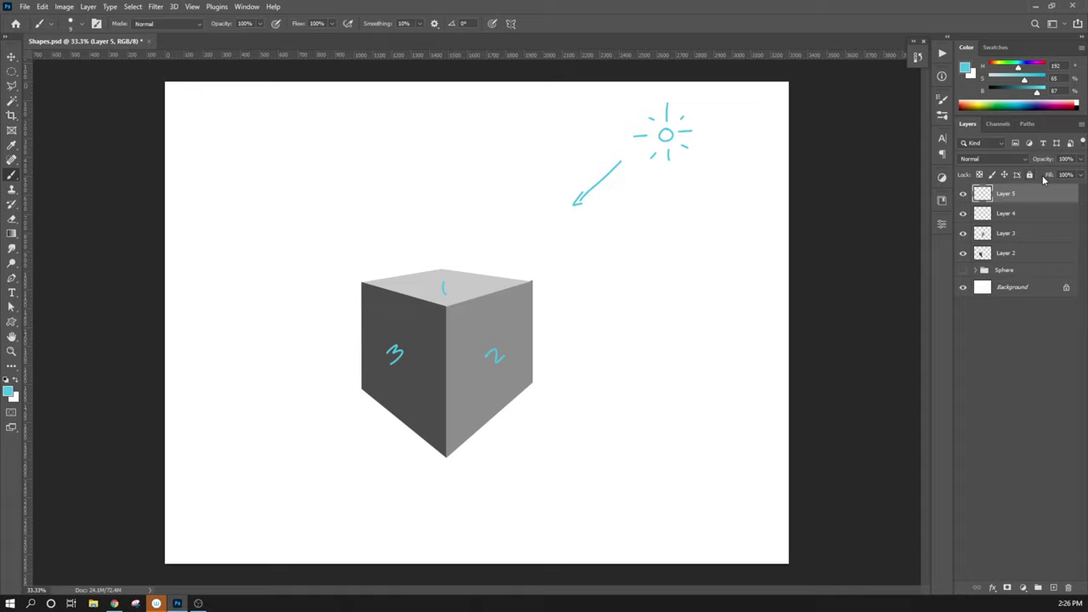
- Make the Sphere group visible again beside the numbered cube
left_click(963, 270)
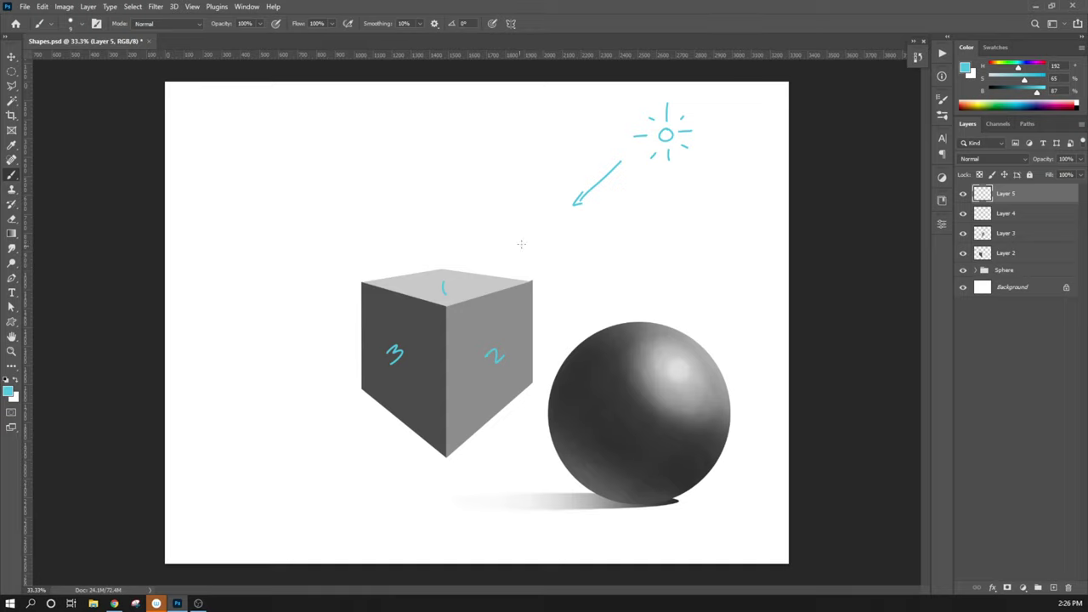
- Try marking the top face's receding edges with guide lines, an arrow and small marks near the corners, and undo the latest strokes
left_click_drag(530, 283, 425, 319)
left_click_drag(437, 268, 311, 308)
mouse_move(475, 277)
left_mouse_down()
mouse_move(372, 308)
mouse_move(391, 312)
left_mouse_up()
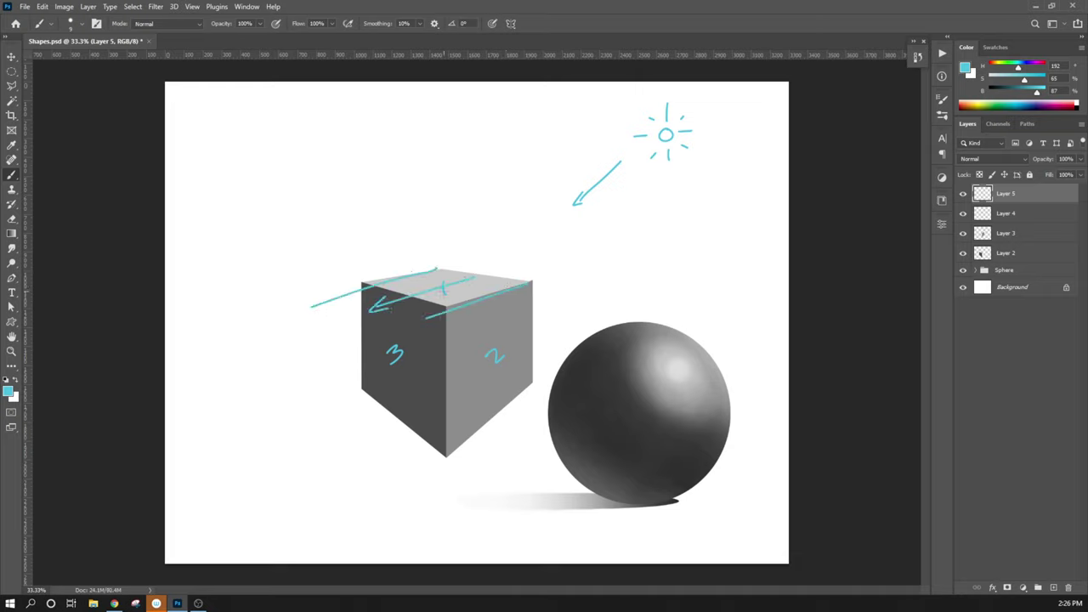
key("ctrl+z")
left_click_drag(514, 243, 507, 262)
left_click_drag(500, 252, 508, 262)
left_click_drag(371, 251, 371, 269)
left_click_drag(365, 261, 381, 267)
key("ctrl+z")
key("ctrl+z")
key("ctrl+z")
key("ctrl+z")
key("ctrl+z")
key("ctrl+z")
- Try marking the right face's lower edge and the cube's front vertical edge, and undo the remaining guide strokes
left_click_drag(532, 384, 423, 460)
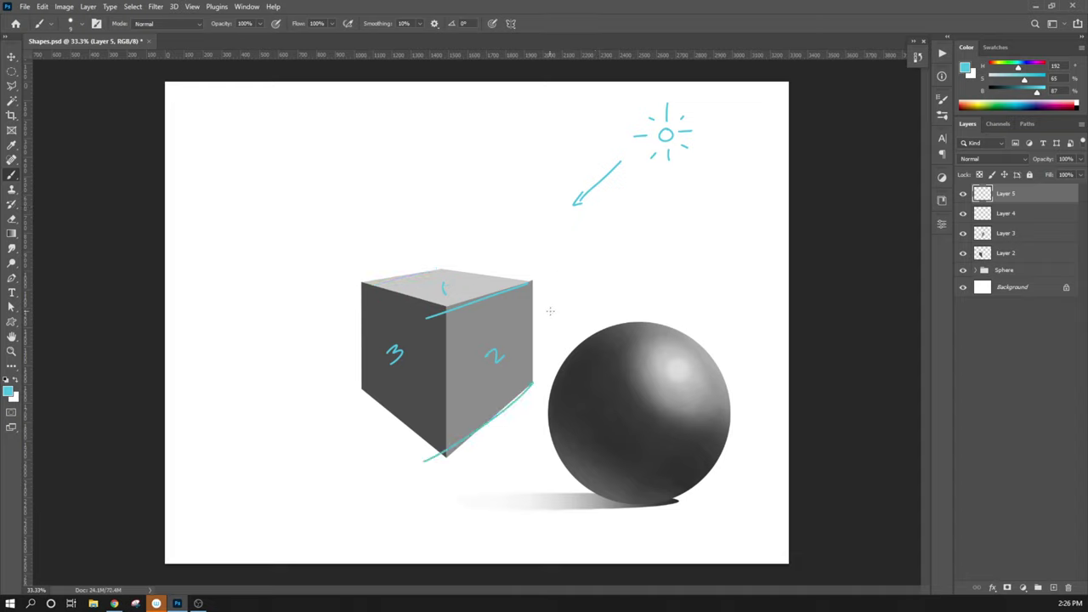
left_click_drag(558, 310, 546, 326)
key("ctrl+z")
left_click_drag(453, 326, 454, 425)
key("ctrl+z")
key("ctrl+z")
key("ctrl+z")
key("ctrl+z")
- Trace the top face's receding edges and the left face's vertical edges with the brush, and undo these strokes
mouse_move(501, 286)
left_mouse_down()
mouse_move(529, 282)
mouse_move(447, 308)
left_mouse_up()
left_click_drag(447, 270, 366, 282)
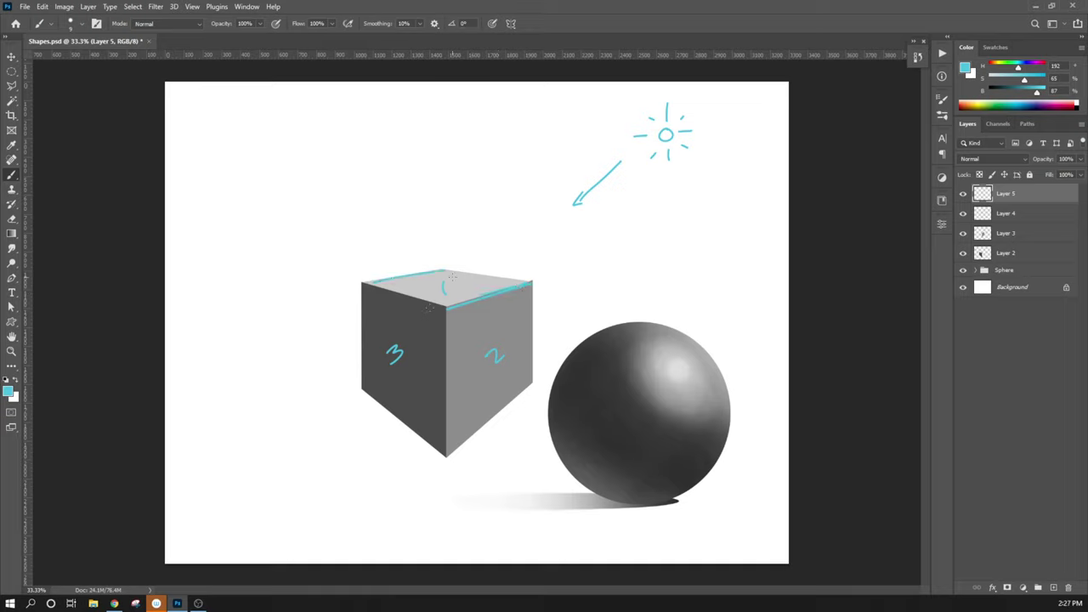
left_click_drag(531, 286, 537, 377)
key("ctrl+z")
left_click_drag(443, 309, 446, 446)
left_click_drag(361, 286, 355, 393)
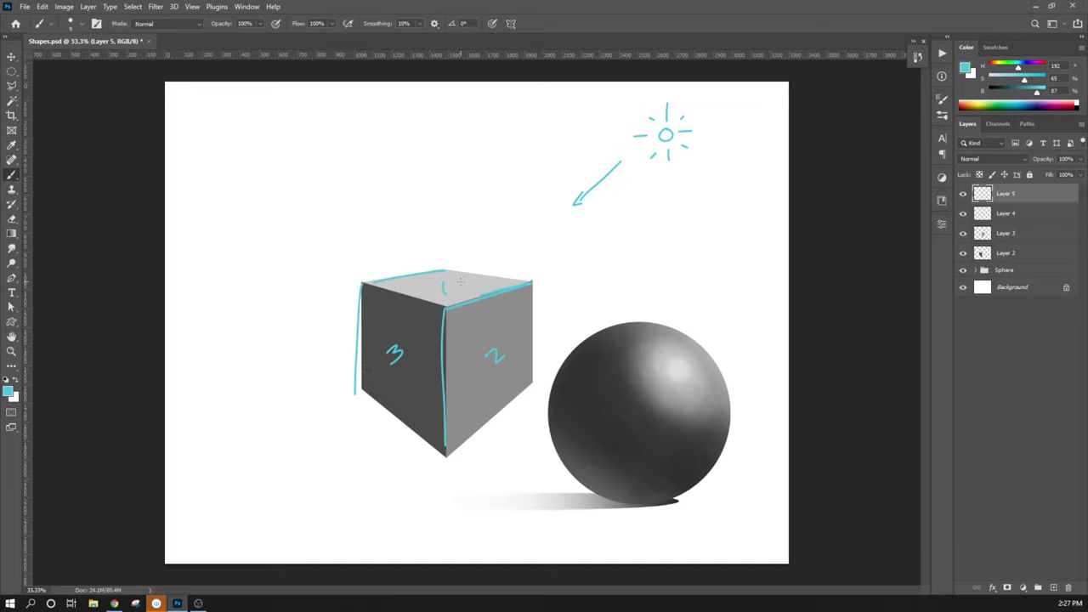
key("ctrl+z")
key("ctrl+z")
key("ctrl+z")
key("ctrl+z")
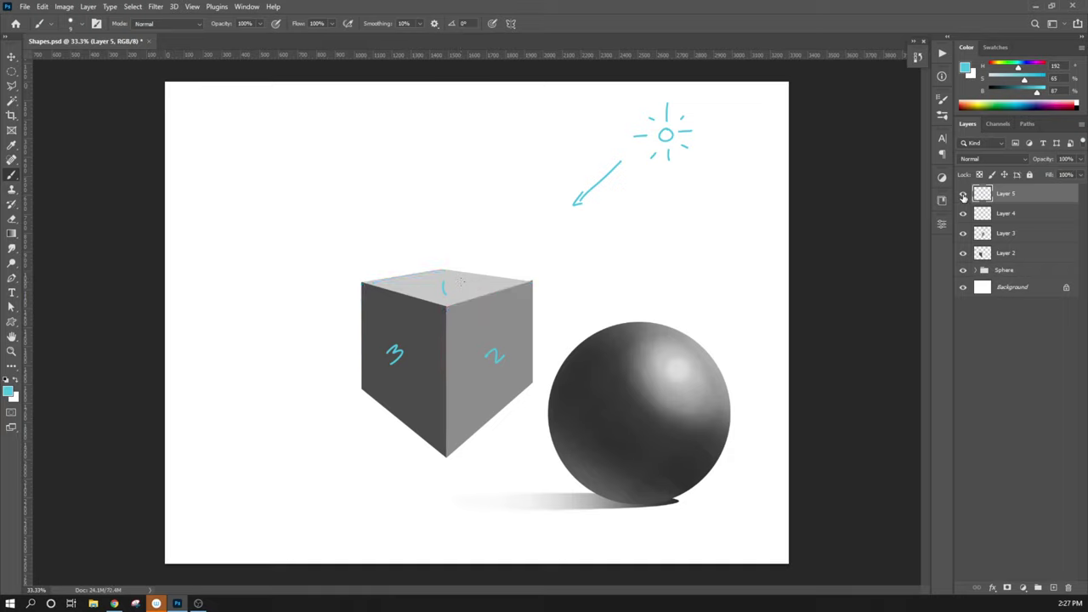
- Clear the sun, light arrow, face numbers and remaining guide marks from Layer 5 and deselect
key("ctrl+a")
key("Delete")
key("ctrl+d")
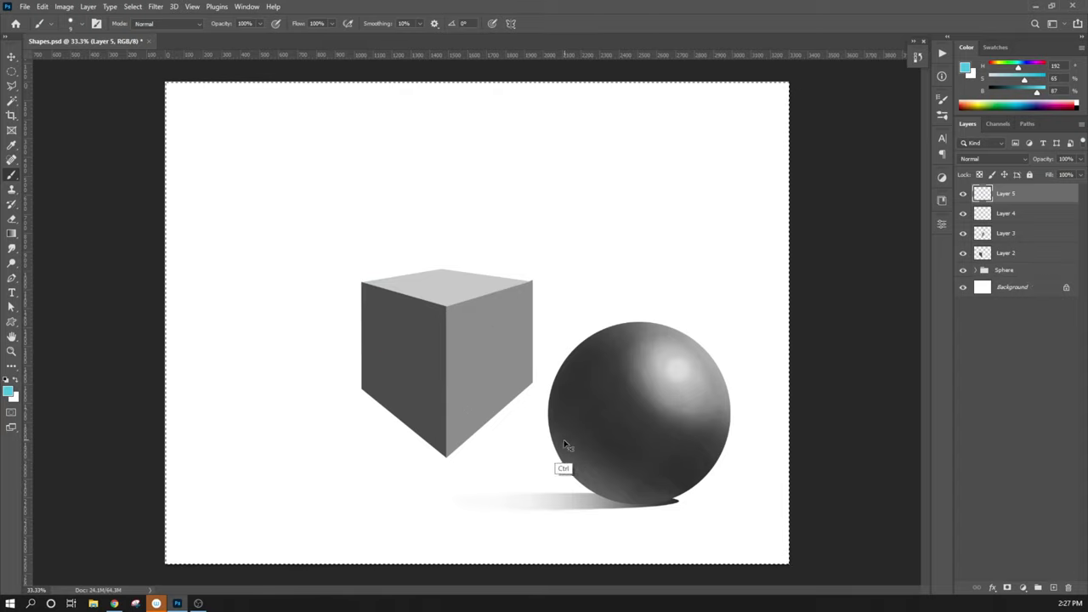
- Select Layer 4 and toggle its visibility repeatedly to examine which cube face it holds
left_click(963, 214)
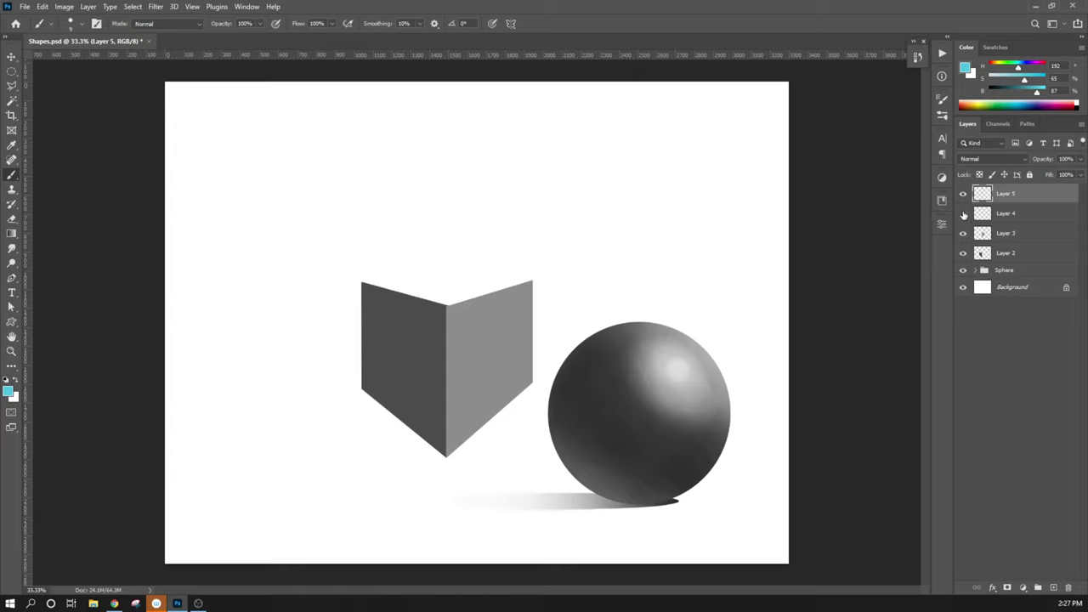
left_click(964, 214)
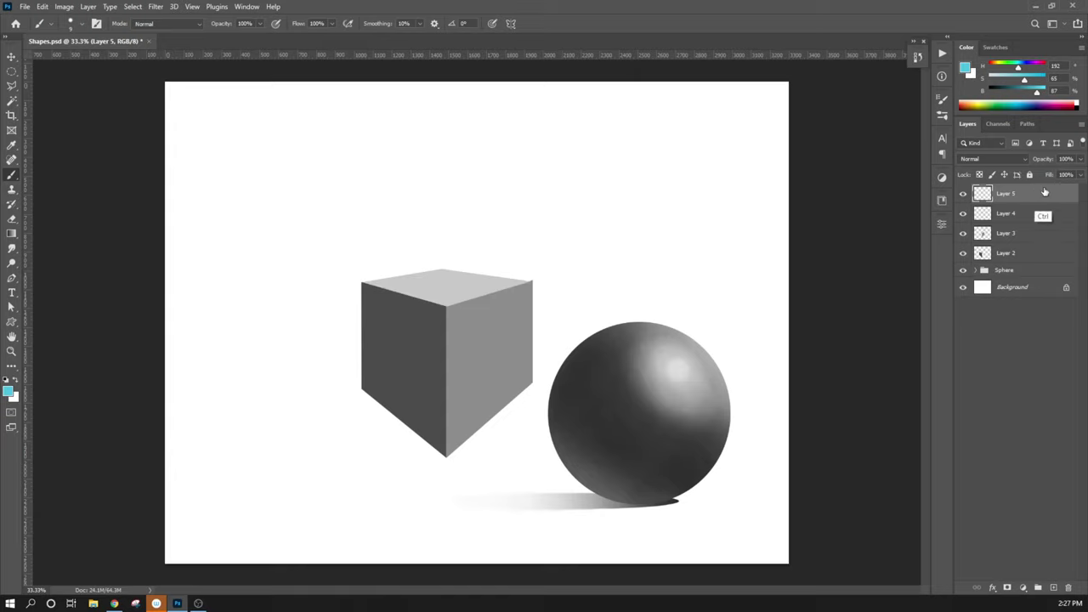
key("ctrl+plus")
left_click(1033, 211)
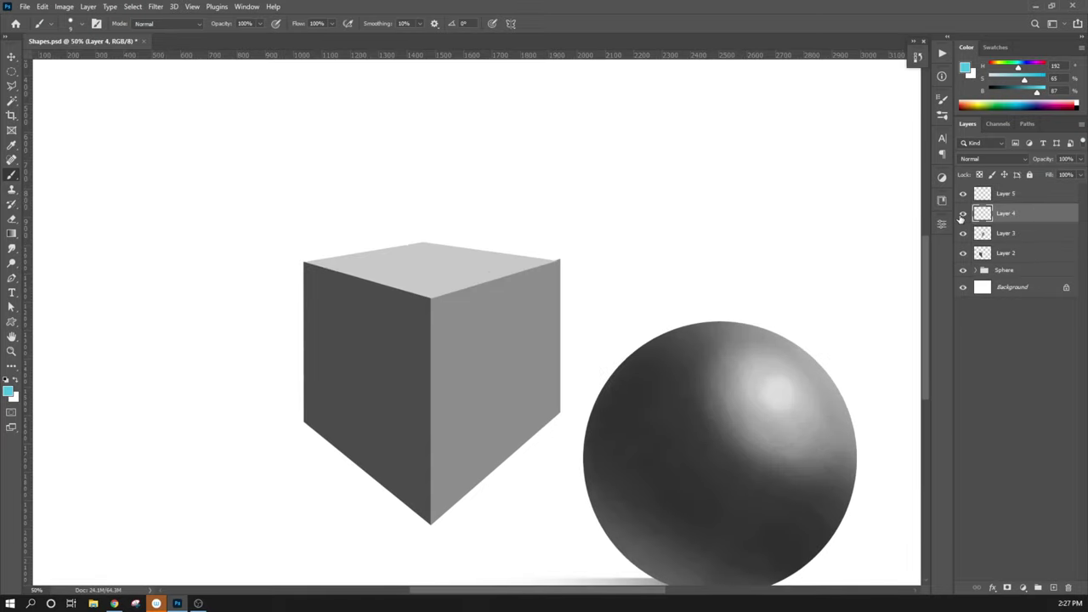
left_click(963, 214)
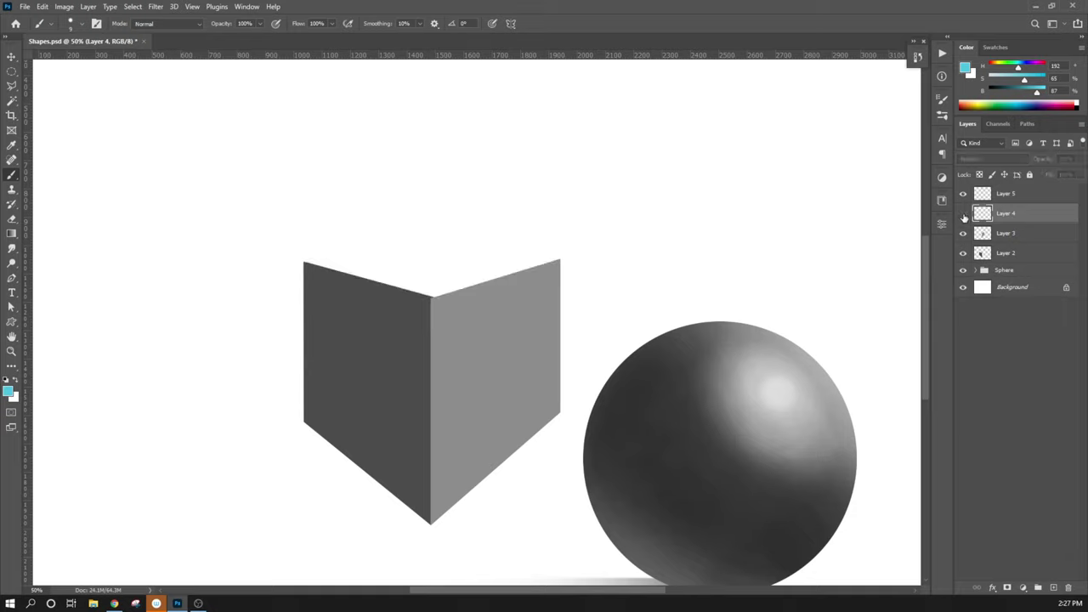
left_click(963, 214)
left_click(963, 214)
left_click(963, 215)
left_click(963, 214)
left_click(963, 214)
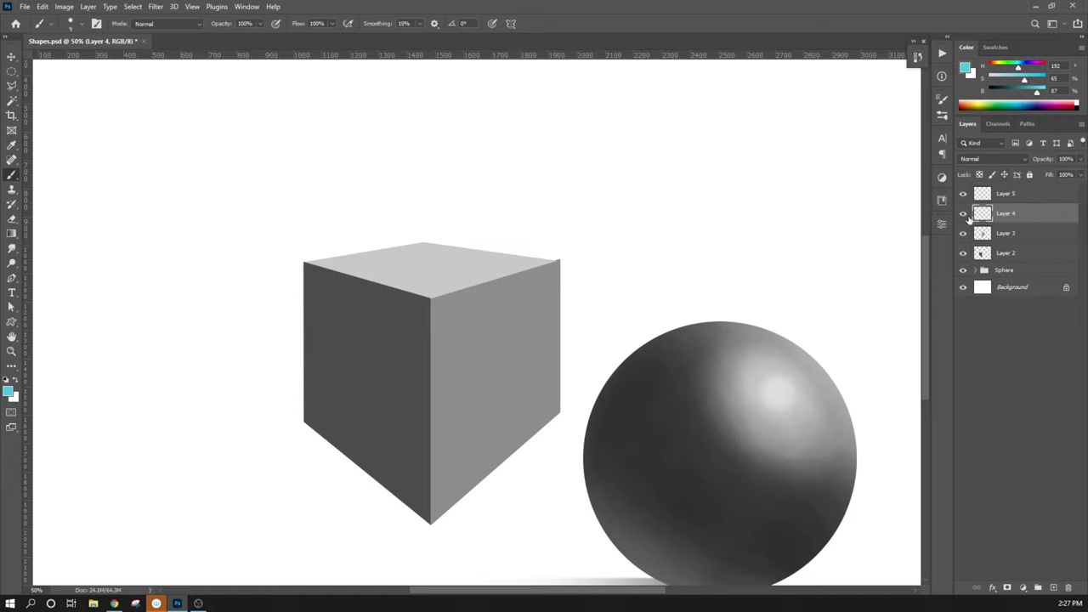
left_click(962, 214)
left_click(962, 214)
left_click(962, 214)
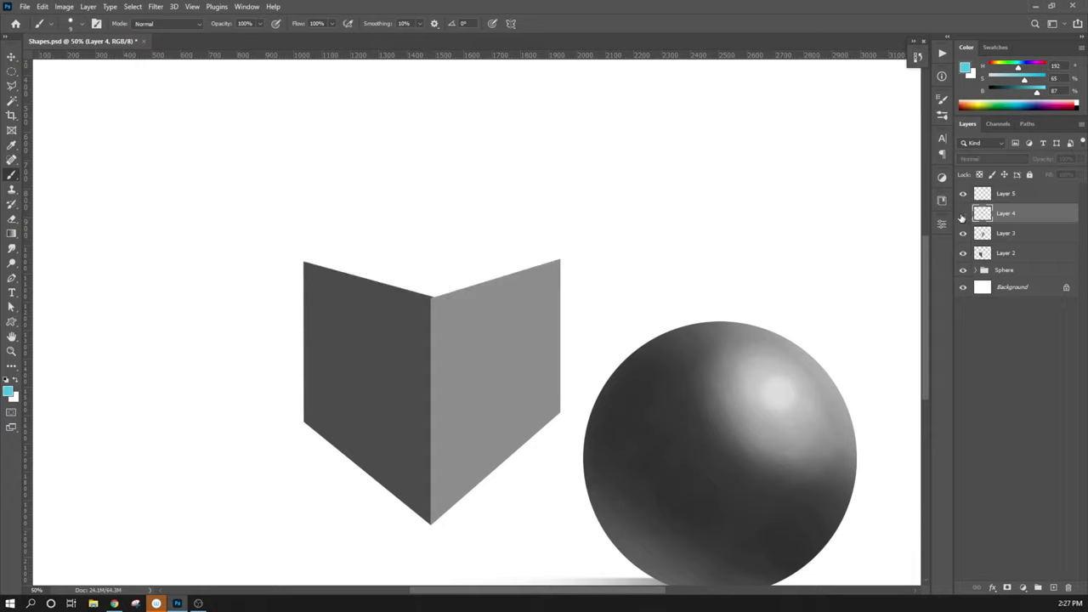
left_click(962, 214)
- Try brush strokes across the top face, freely and within a selection loaded from Layer 4, and remove them
mouse_move(527, 304)
left_mouse_down()
mouse_move(588, 335)
mouse_move(185, 351)
left_mouse_up()
key("ctrl+z")
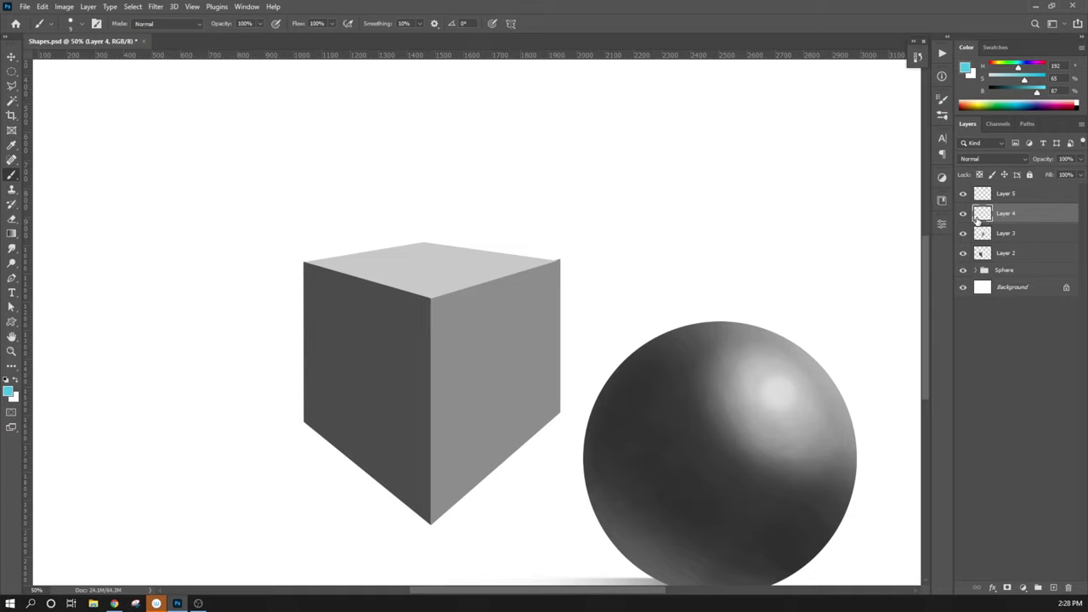
key("ctrl")
left_click(984, 215, "ctrl")
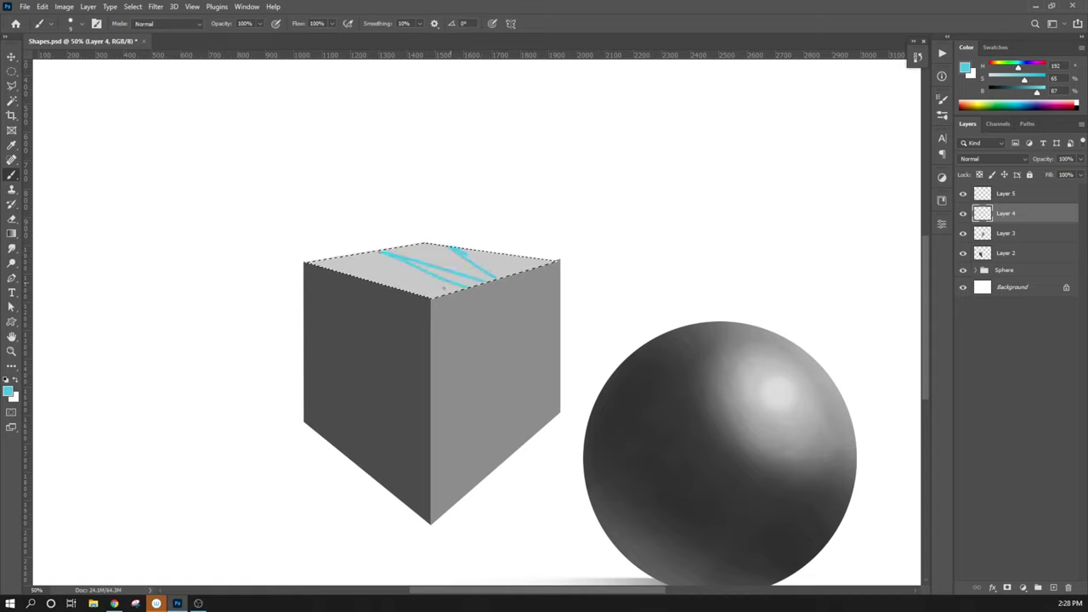
key("Delete")
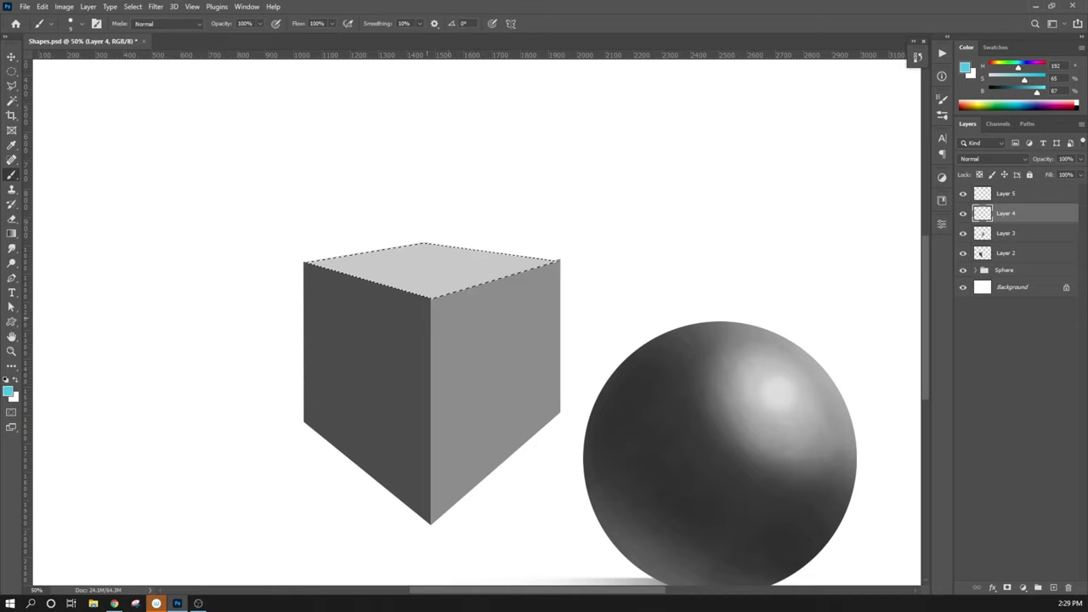
key("ctrl+d")
- Add a new layer with the default settings directly above Layer 4
key("ctrl+shift+n")
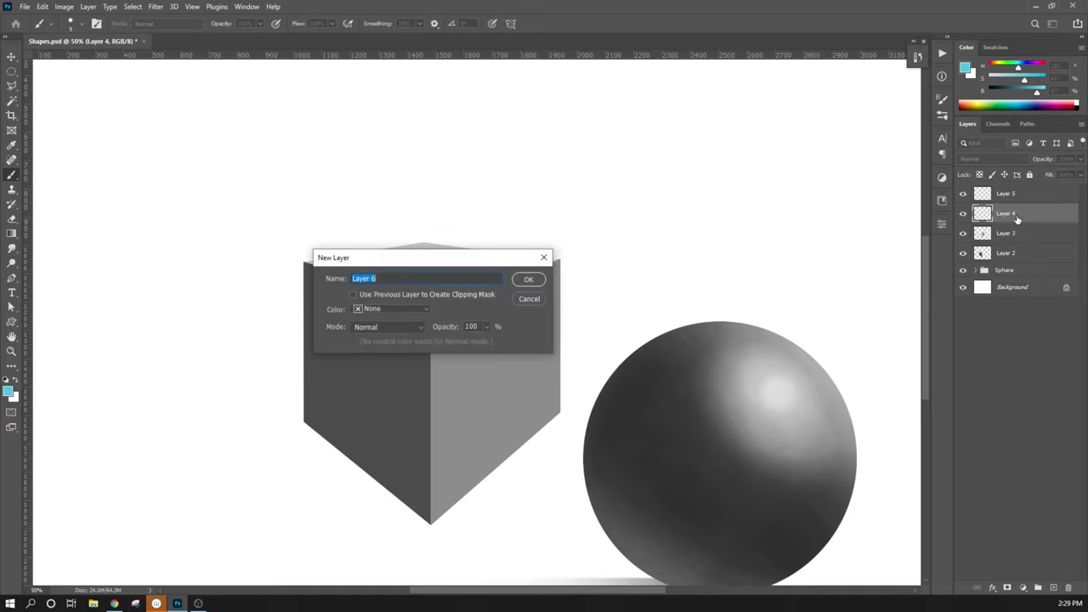
key("Return")
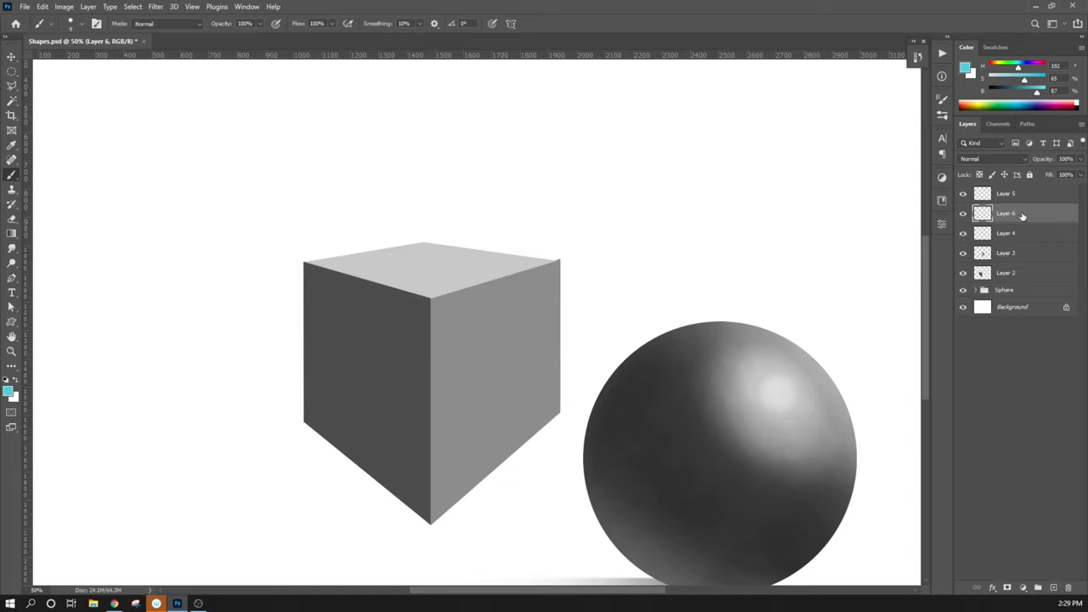
- Toggle the visibility of Layer 4 and of the empty Layer 6 to compare their contents
left_click(1016, 234)
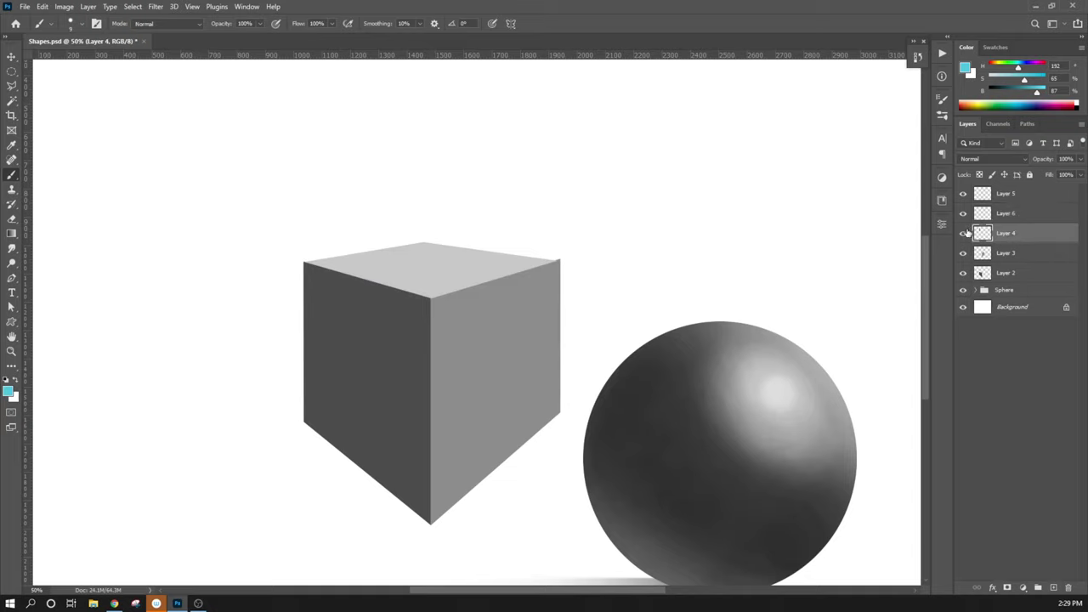
left_click(963, 234)
left_click(963, 235)
left_click(963, 234)
left_click(963, 235)
left_click(1007, 214)
left_click(963, 214)
left_click(963, 214)
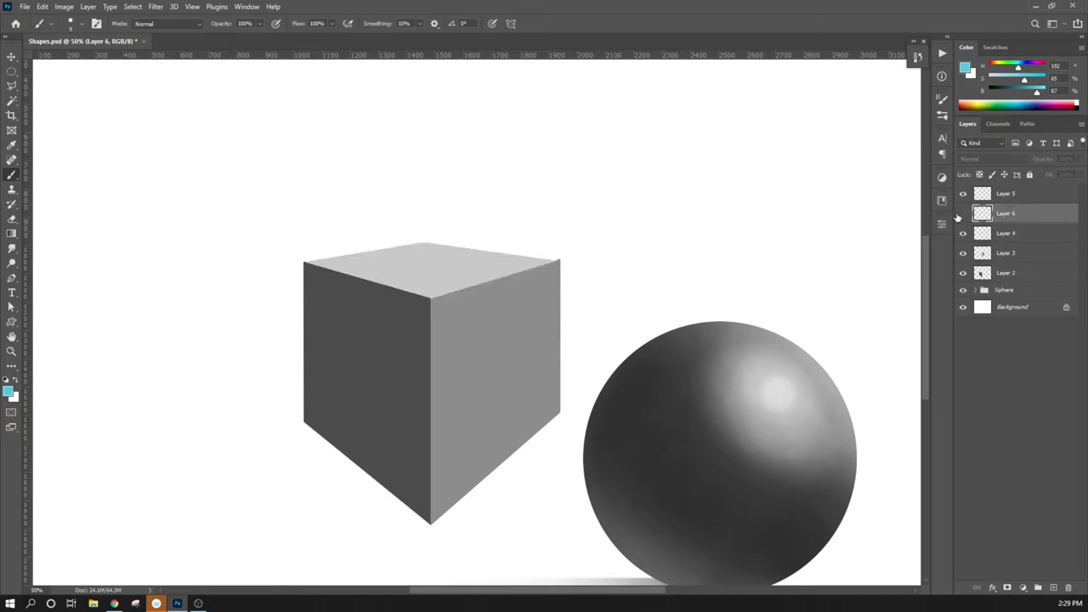
left_click(963, 214)
- Scribble a loose test stroke across the whole cube on Layer 6 and clip that layer to Layer 4
mouse_move(599, 256)
left_mouse_down()
mouse_move(489, 222)
mouse_move(453, 263)
mouse_move(646, 340)
mouse_move(292, 267)
mouse_move(499, 369)
mouse_move(235, 316)
left_mouse_up()
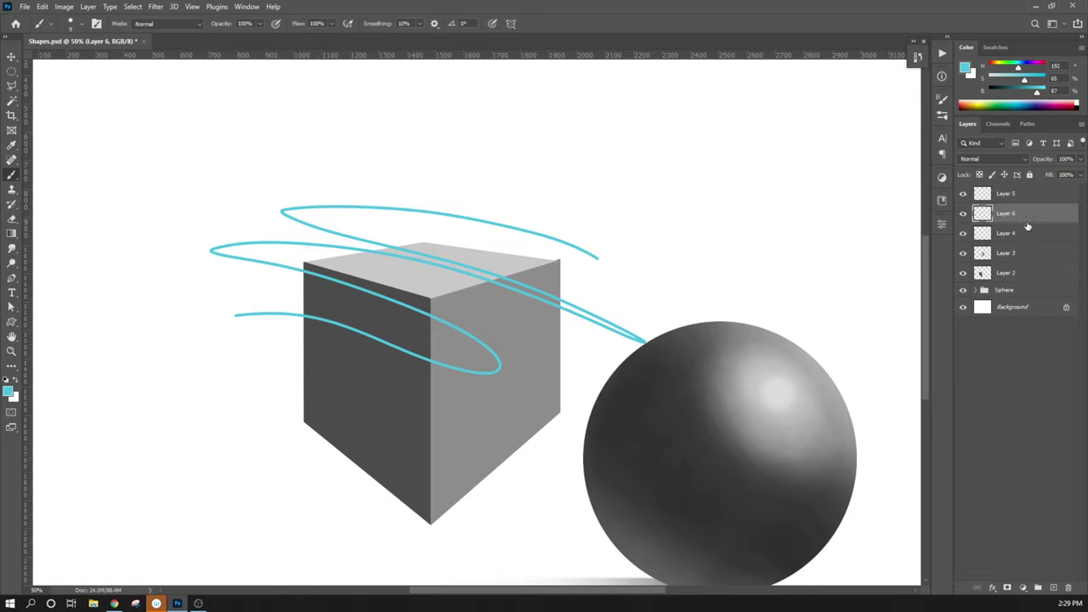
key("alt")
left_click(1039, 222, "alt")
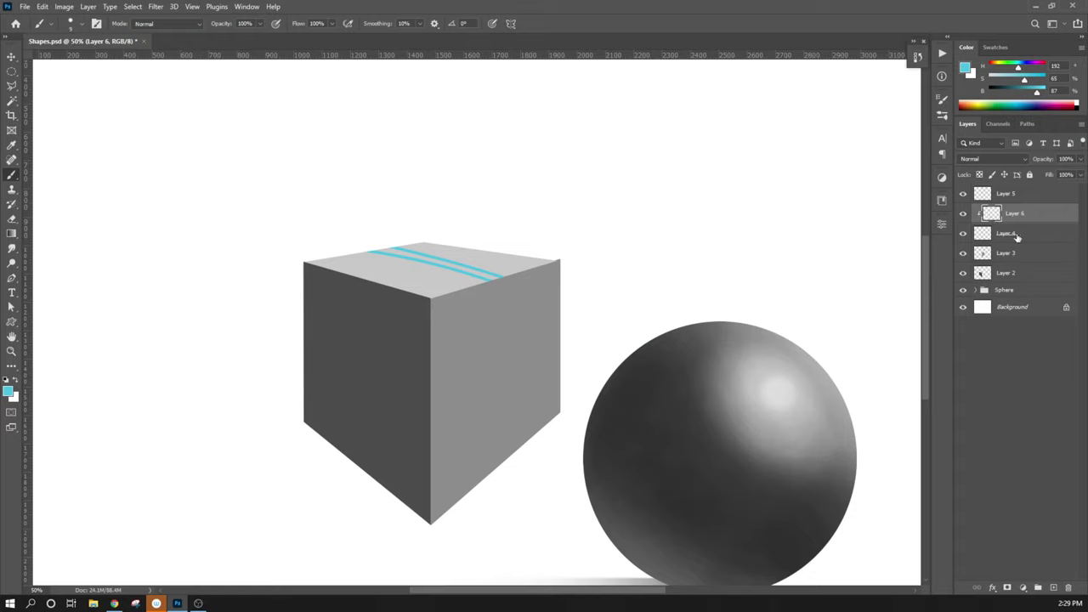
- Paint more test strokes over the top face, release and reapply Layer 6's clipping mask, and remove all the strokes
mouse_move(370, 262)
left_mouse_down()
mouse_move(435, 297)
mouse_move(544, 267)
mouse_move(476, 286)
left_mouse_up()
mouse_move(306, 260)
left_mouse_down()
mouse_move(449, 294)
mouse_move(367, 280)
left_mouse_up()
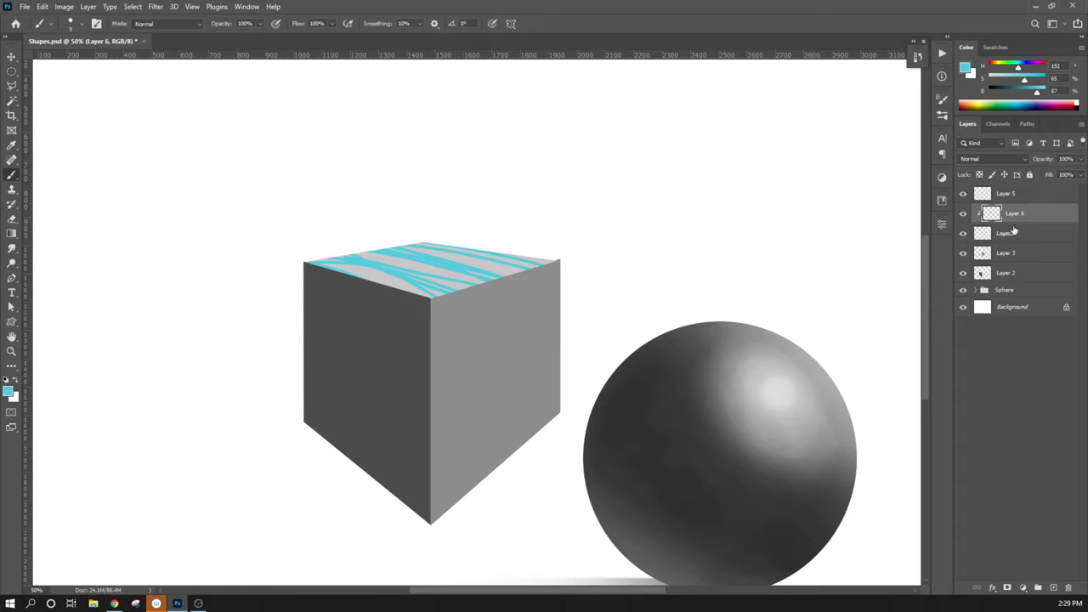
key("alt")
left_click(1025, 225, "alt")
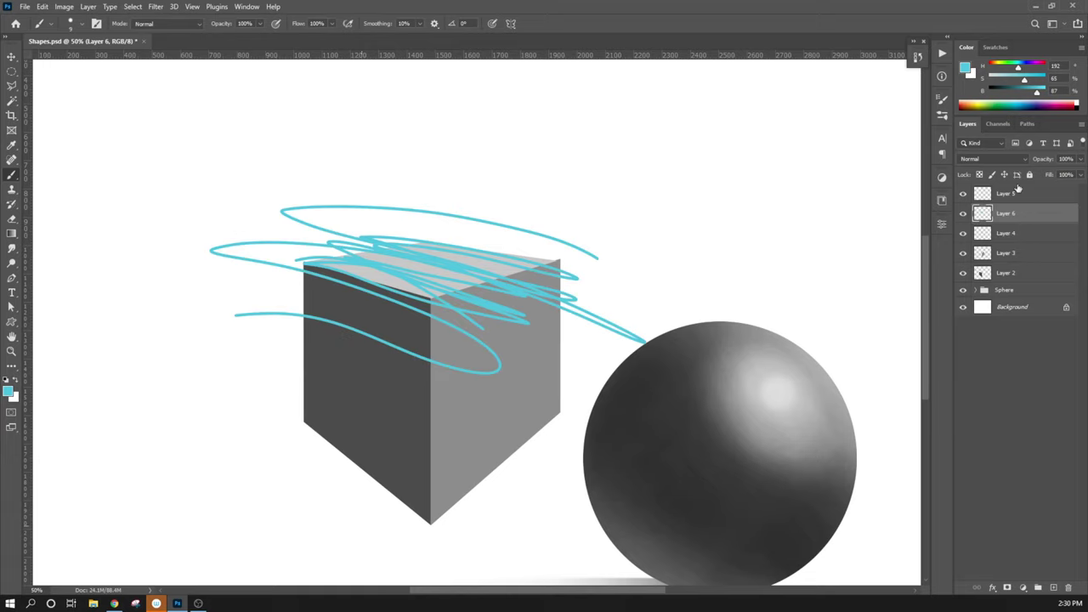
key("alt")
left_click(1014, 222, "alt")
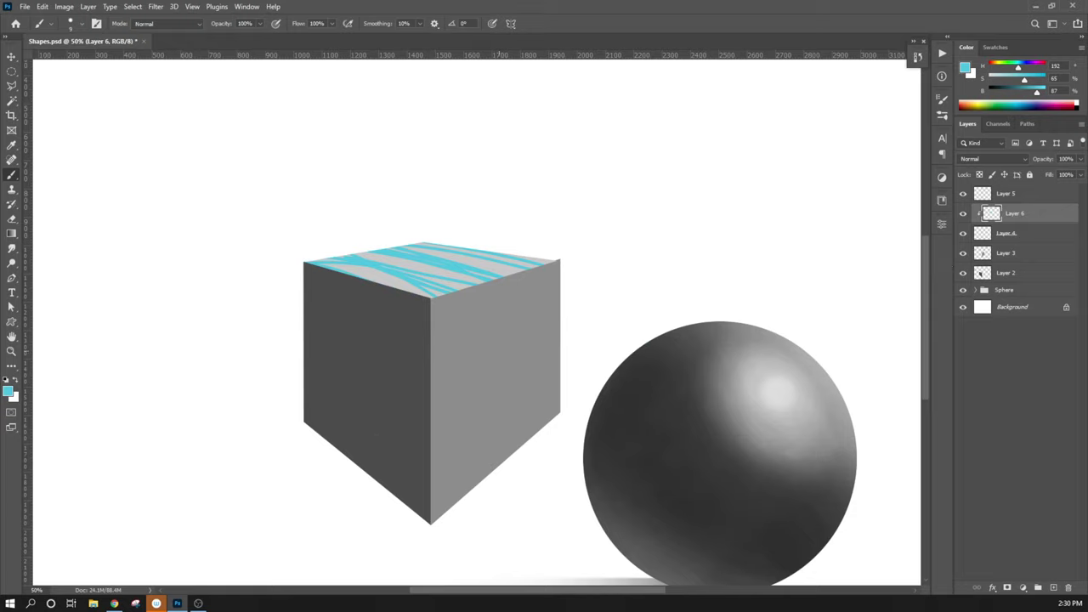
key("ctrl+comma")
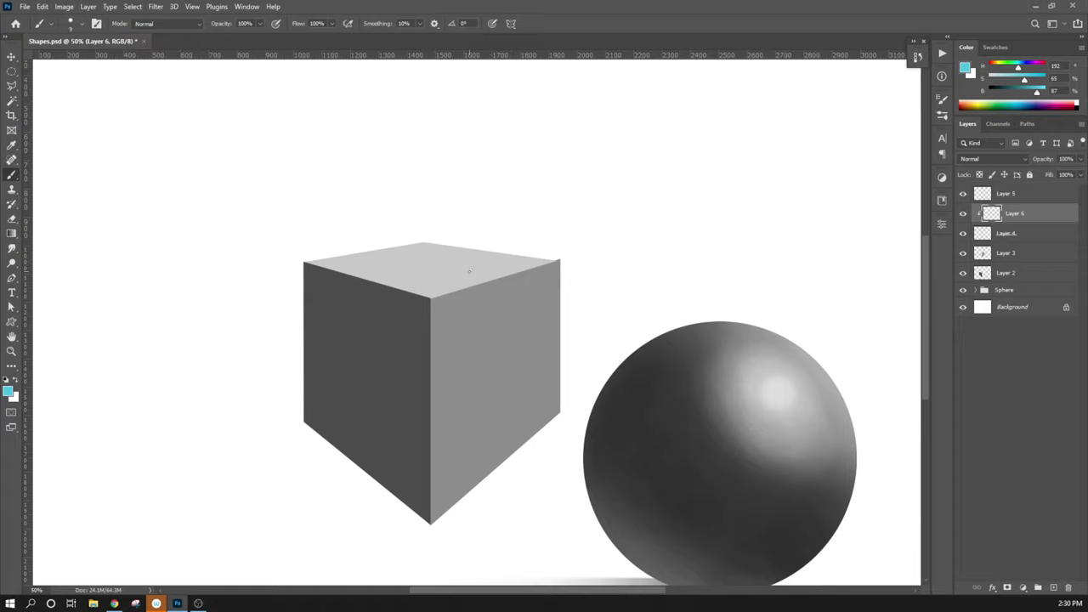
- Sample the right face's grey and shade the top face on Layer 6 with a foreground-to-transparent linear gradient fading toward the upper right
key("i")
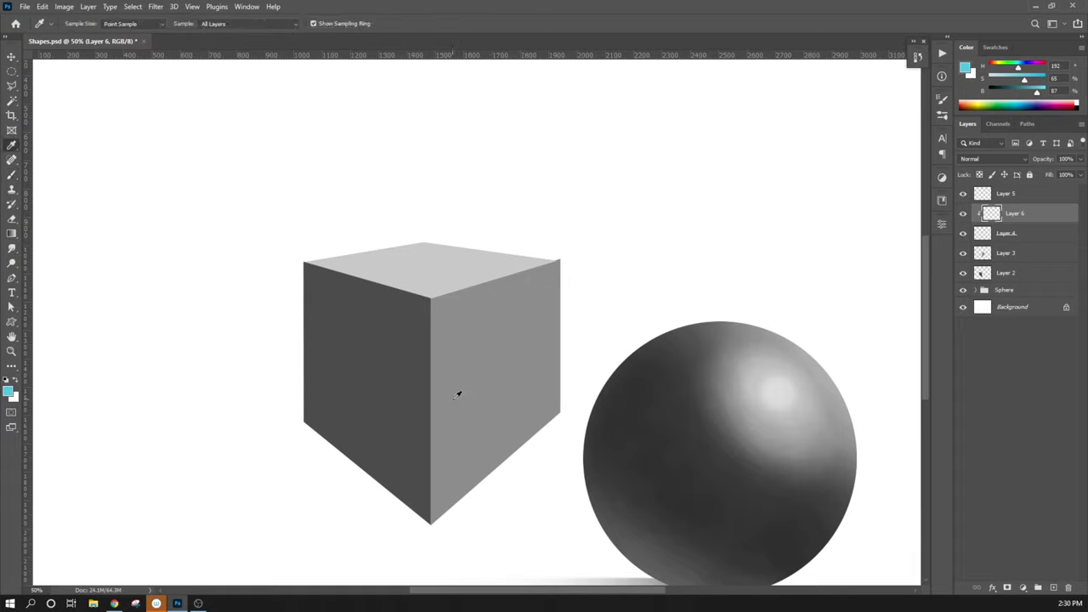
left_click(460, 393)
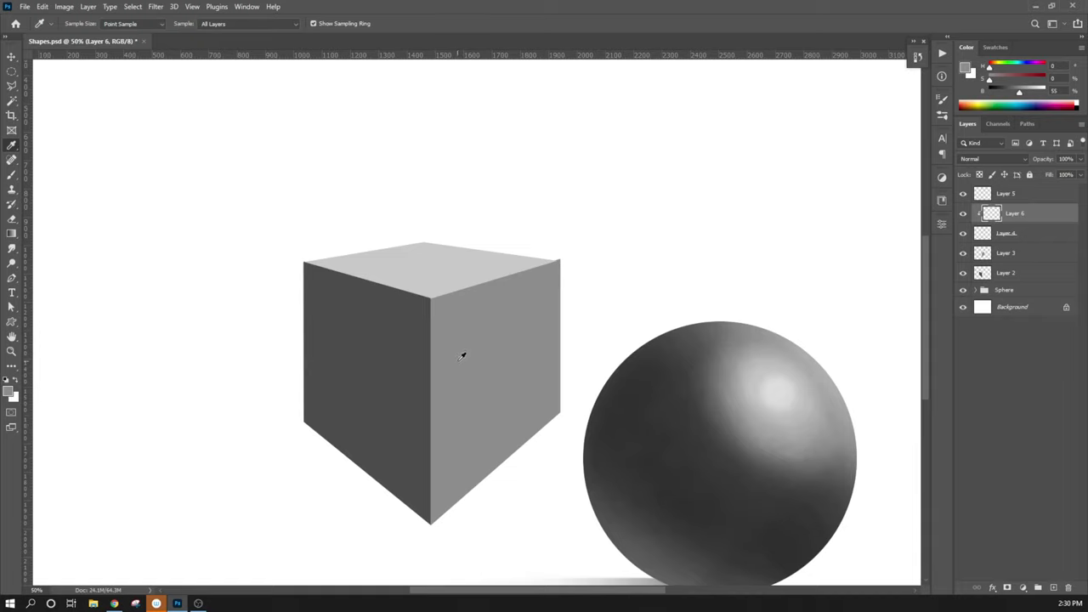
key("g")
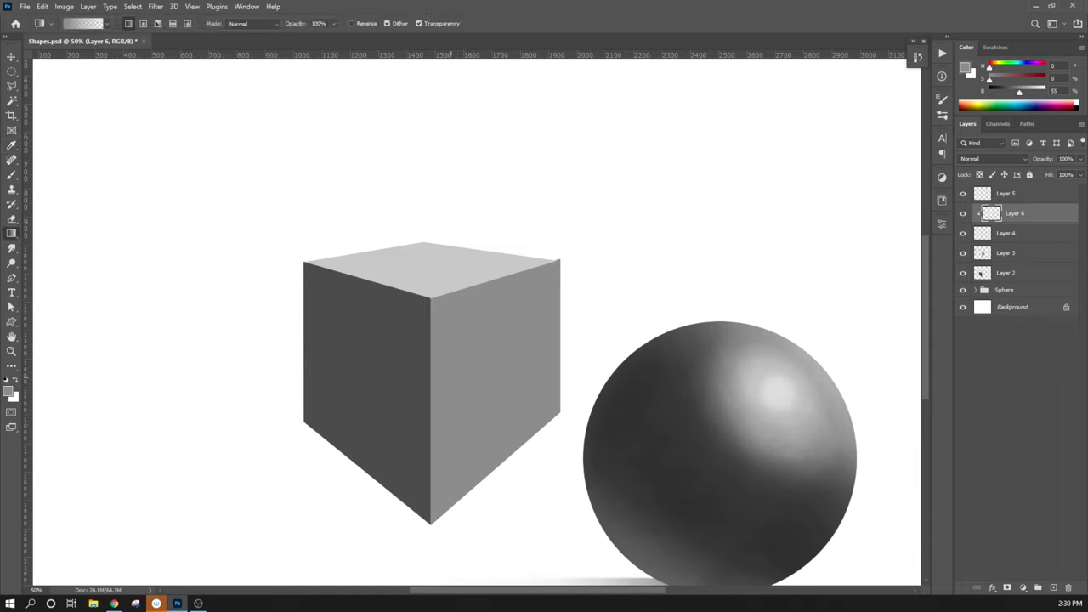
left_click(106, 27)
left_click(25, 45)
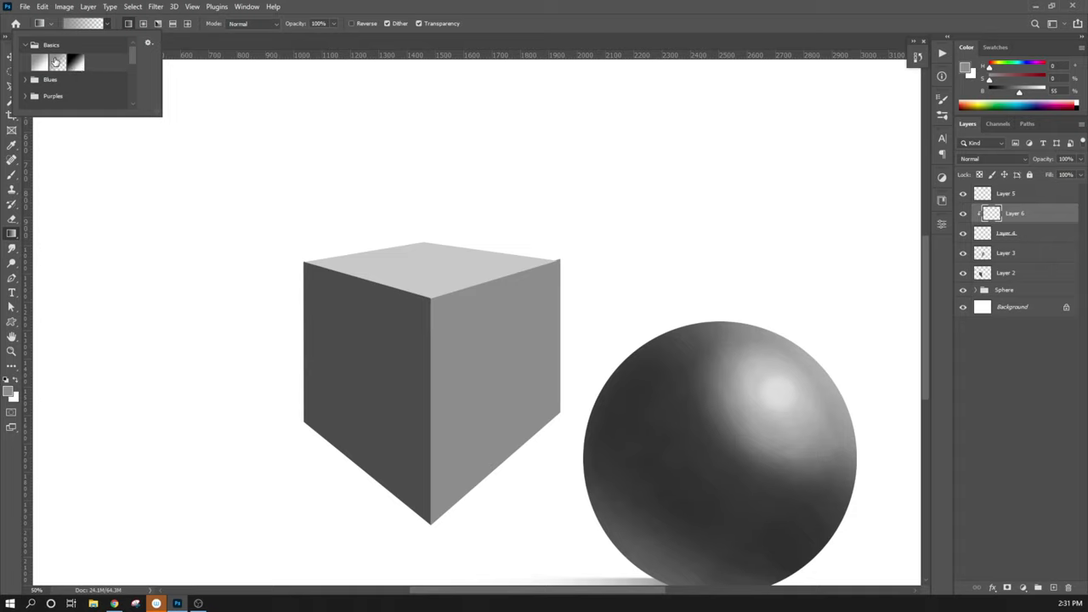
left_click(25, 45)
left_click(108, 23)
left_click(108, 24)
left_click(111, 25)
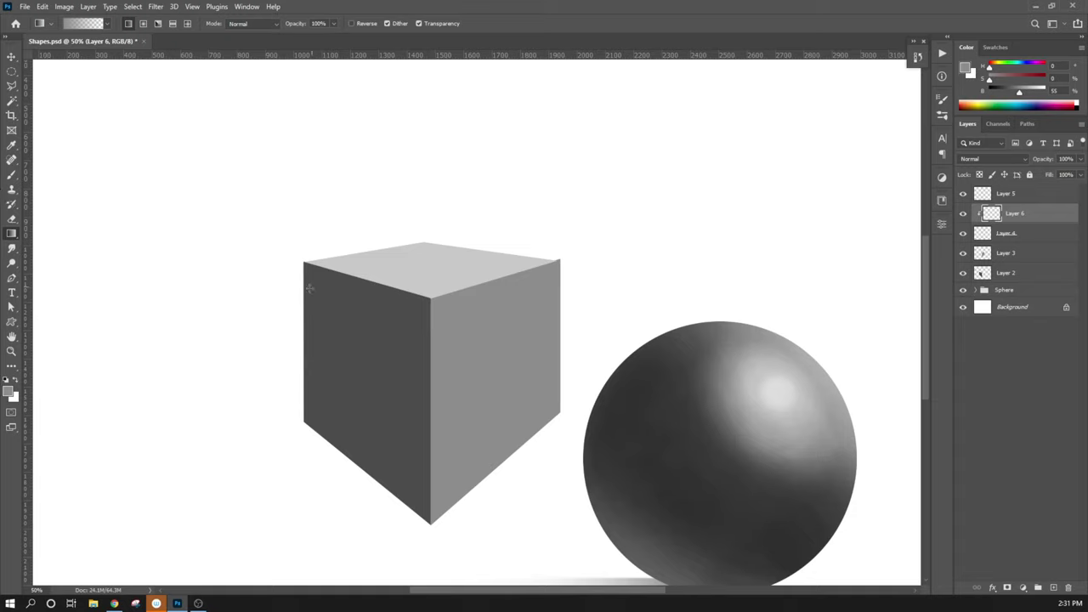
left_click_drag(317, 311, 333, 341)
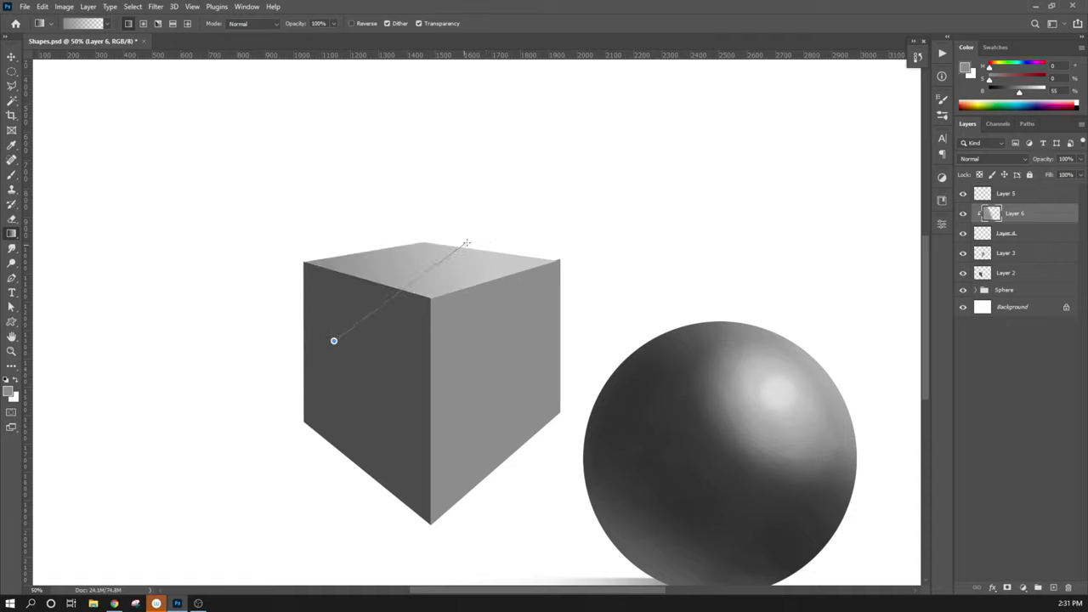
left_click_drag(468, 242, 467, 245)
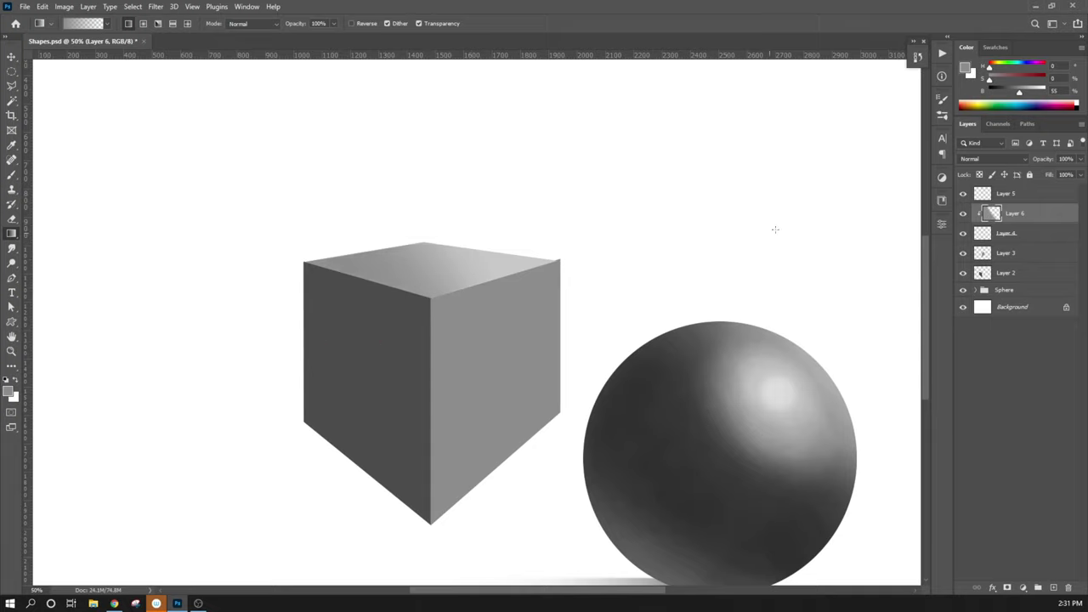
- Go through Layers 3, 6, 4 and 2 and toggle Layer 3's visibility to examine which cube face each layer holds
scroll(629, 327, "up", 3)
scroll(629, 327, "right", 3)
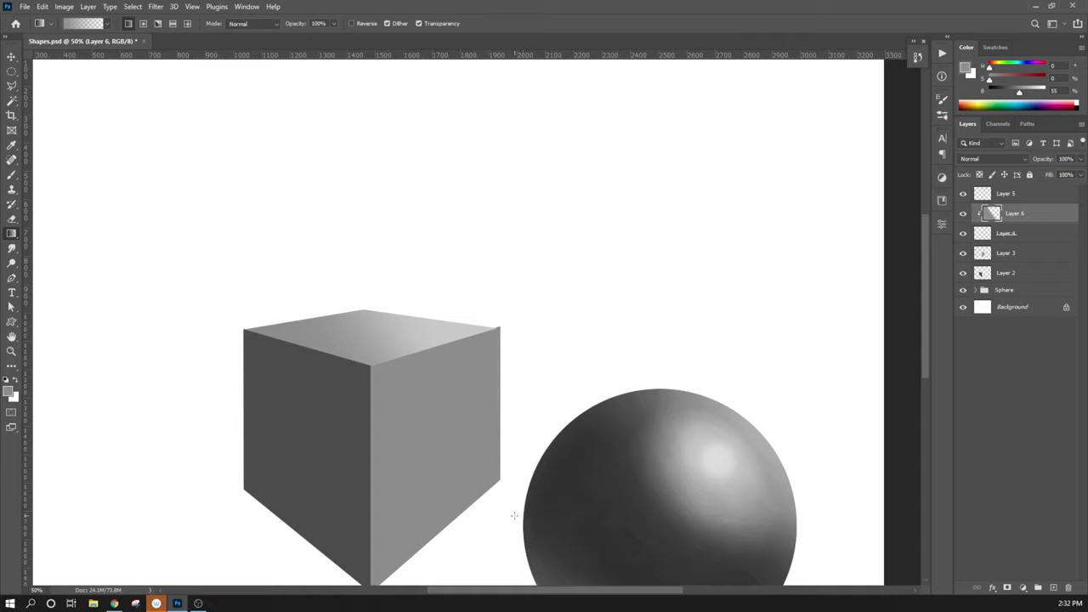
scroll(508, 459, "down", 3)
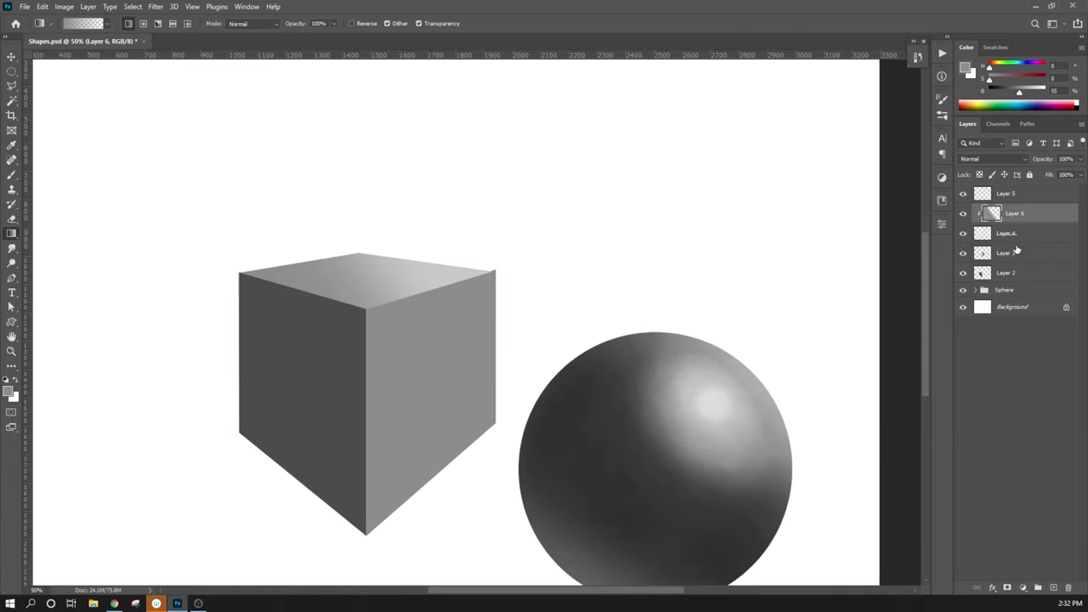
left_click(1017, 253)
left_click(1021, 218)
left_click(1010, 236)
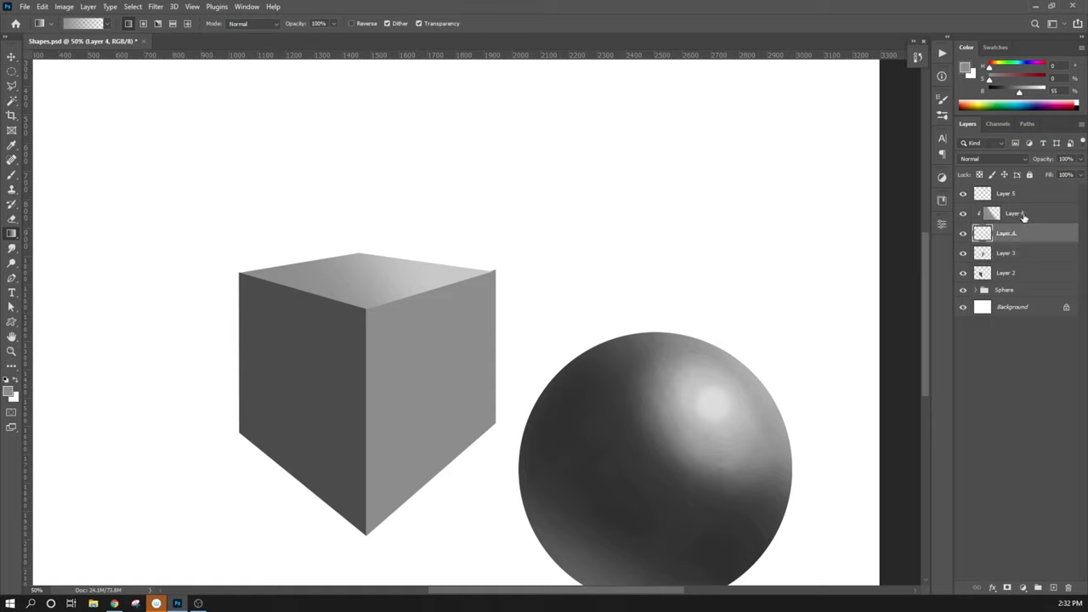
left_click(1023, 220)
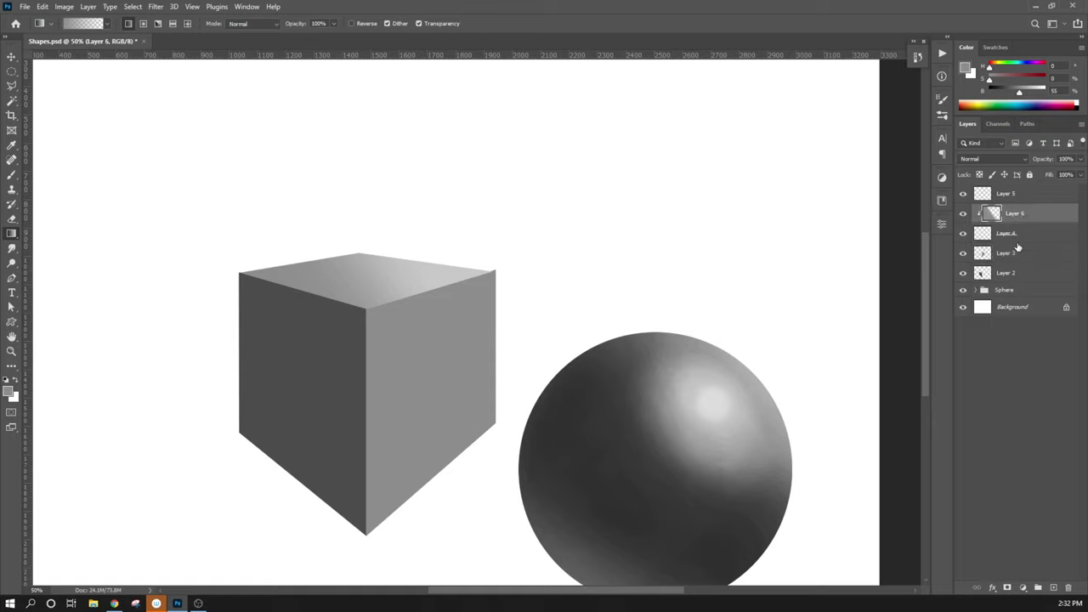
left_click(1015, 254)
left_click(1015, 275)
left_click(1019, 255)
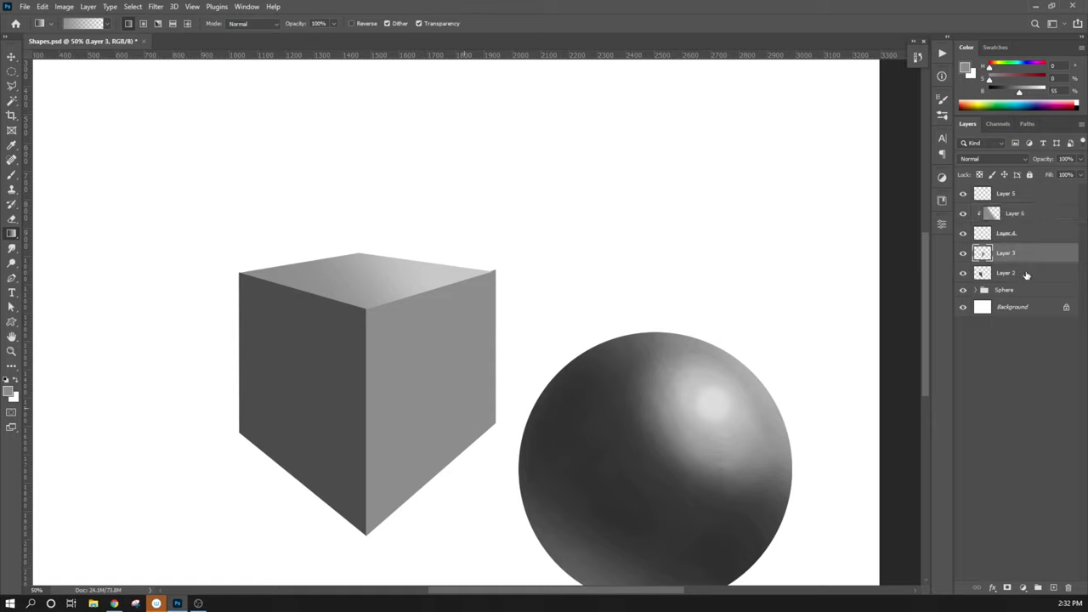
left_click(1026, 275)
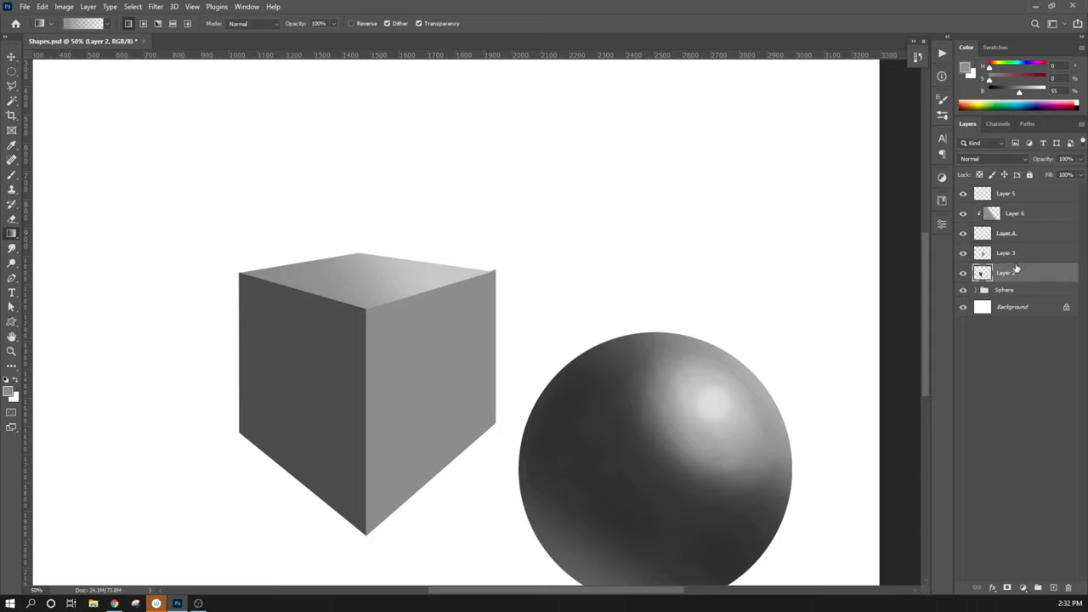
left_click(1015, 261)
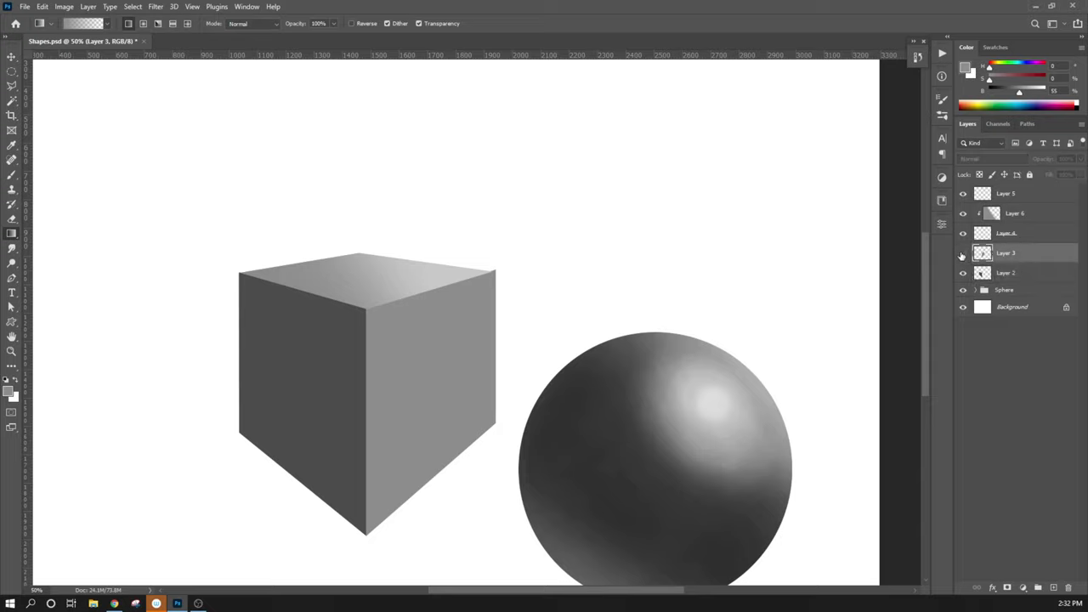
left_click(963, 252)
left_click(963, 252)
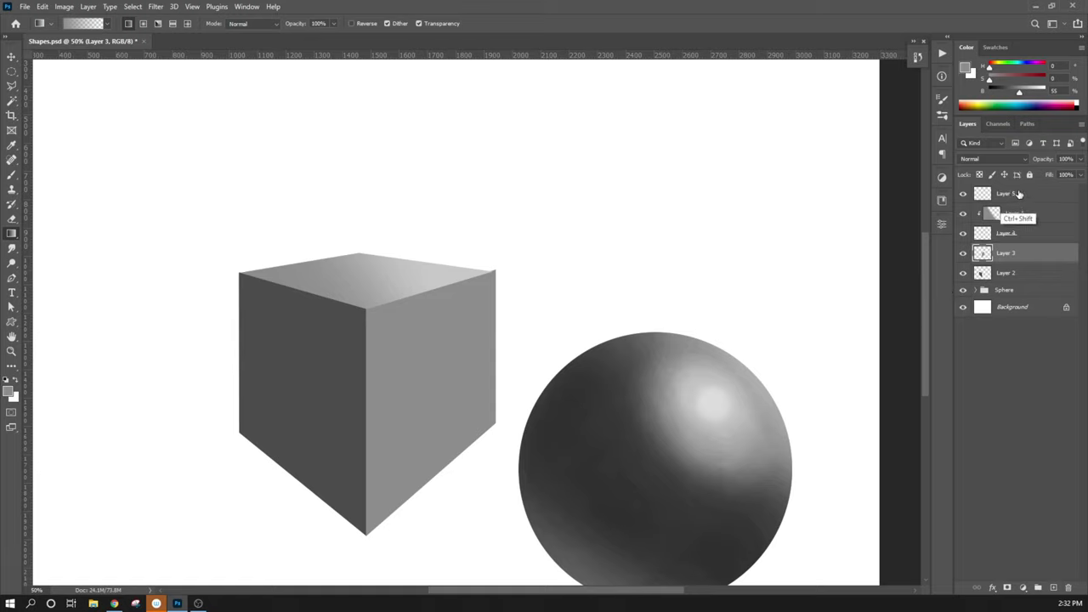
- Add a new layer above Layer 3 and clip it to that layer, toggling Layer 3 to confirm it holds the right face
key("ctrl+shift+n")
key("Return")
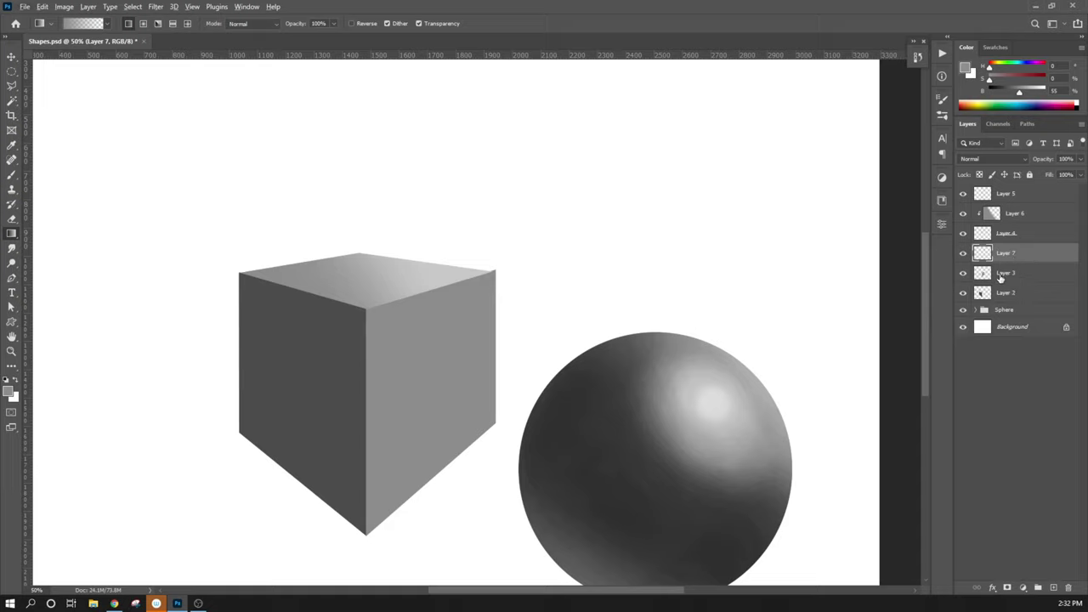
left_click(963, 274)
left_click(963, 273)
left_click_drag(1010, 264, 1016, 257)
- Shade the right face on Layer 7 with the left face's sampled grey, using a foreground-to-transparent linear gradient fading toward the upper right
key("i")
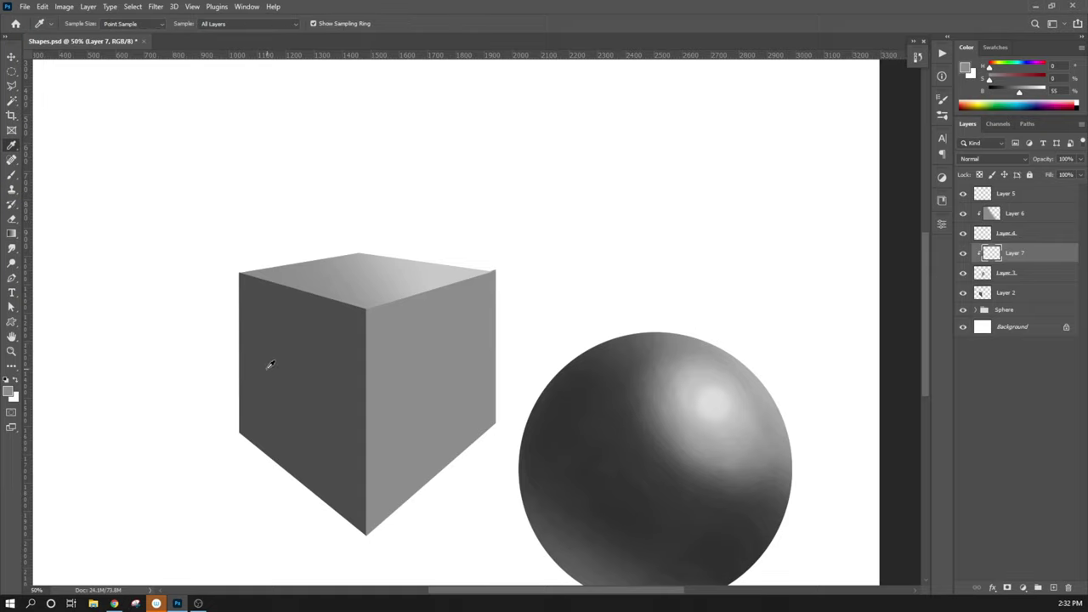
left_click(261, 356)
key("g")
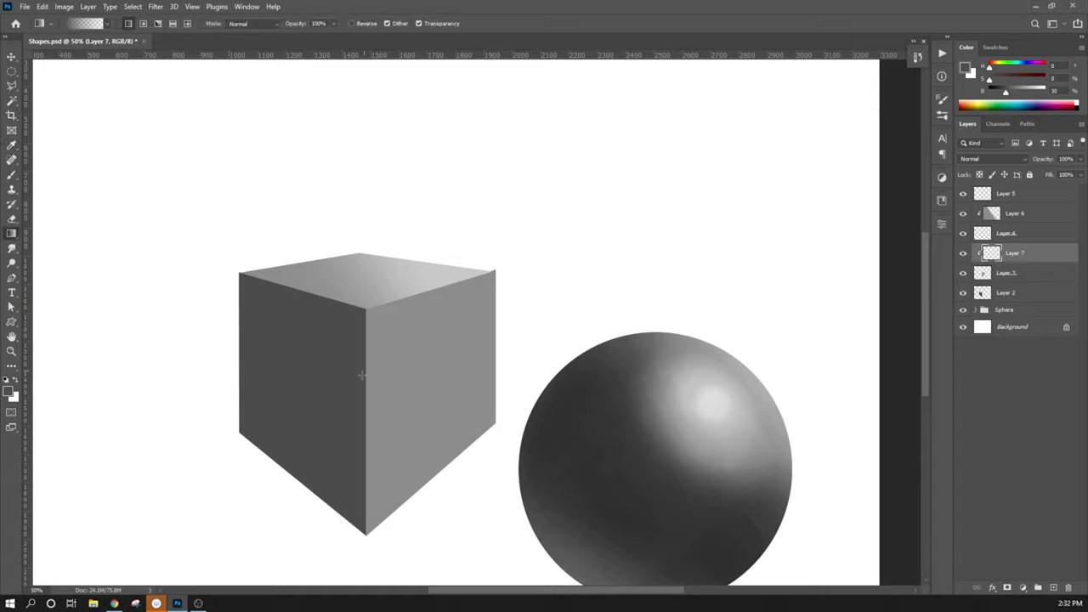
left_click_drag(329, 469, 527, 300)
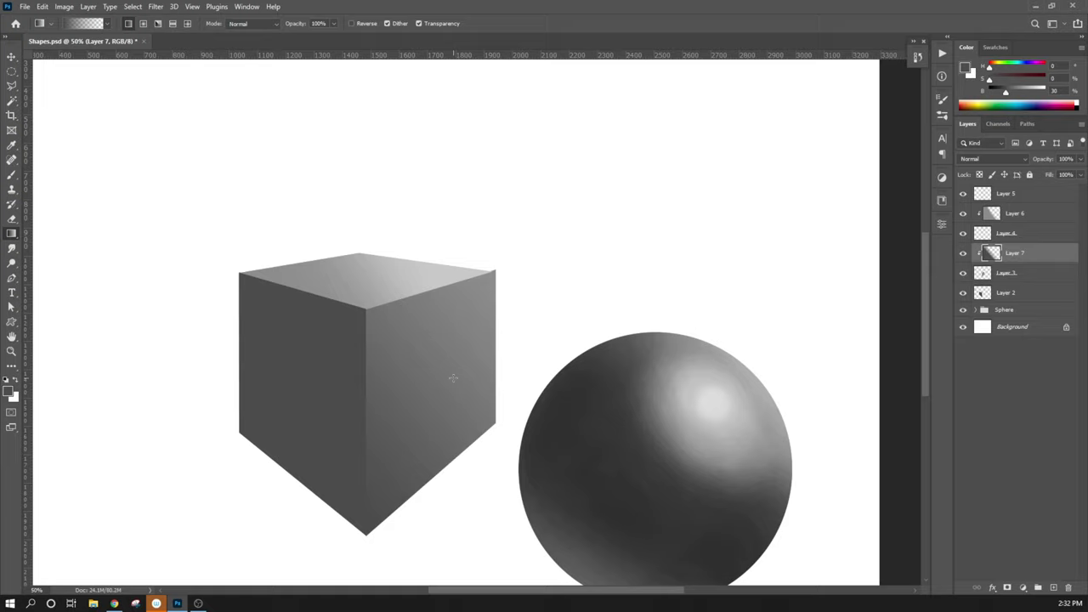
key("ctrl+z")
mouse_move(328, 408)
left_mouse_down()
mouse_move(498, 360)
mouse_move(845, 199)
left_mouse_up()
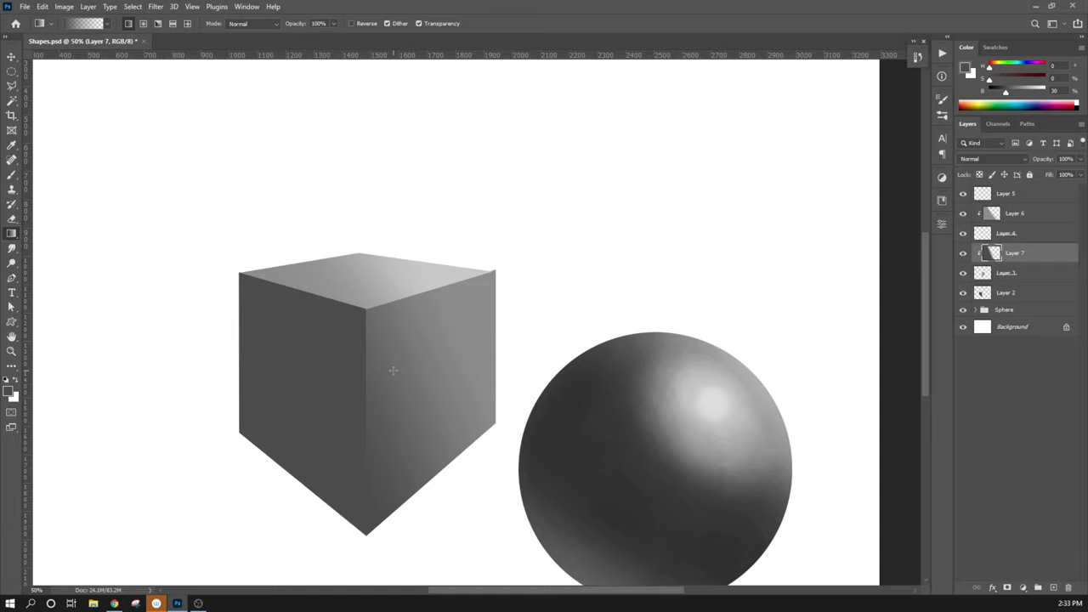
- Add a new layer above Layer 2 and clip it to that layer, toggling Layer 2 to check that it holds the left face
left_click(1006, 293)
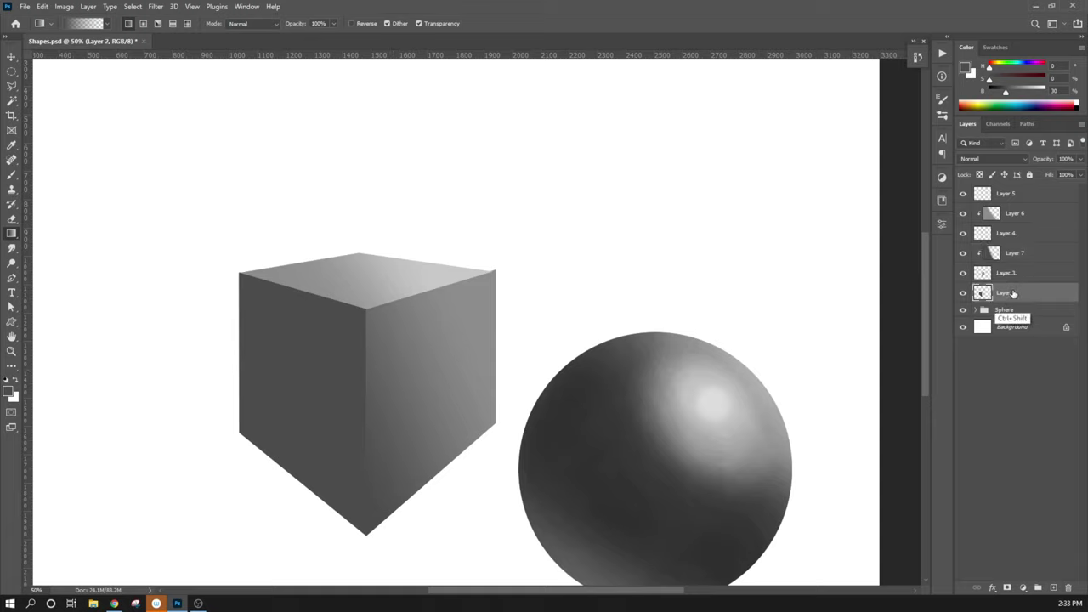
key("ctrl+shift+n")
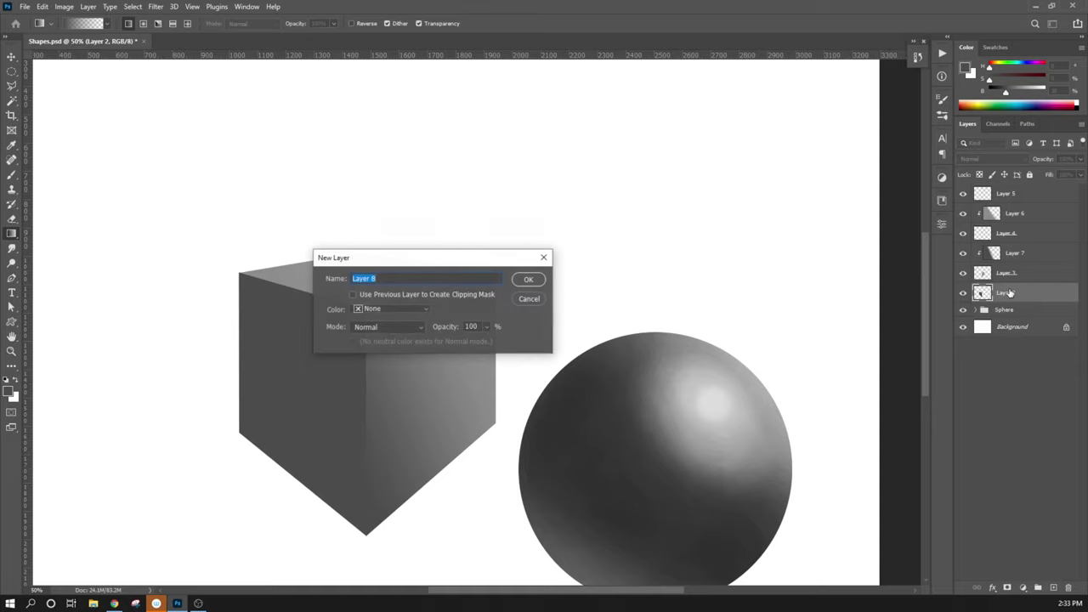
key("Return")
left_click(963, 312)
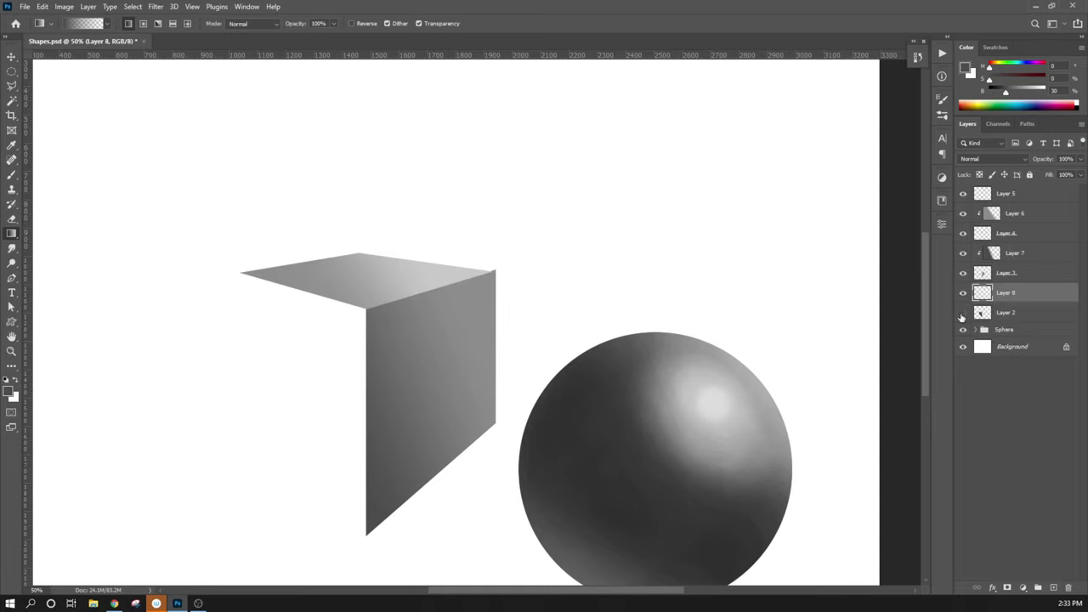
left_click(963, 312)
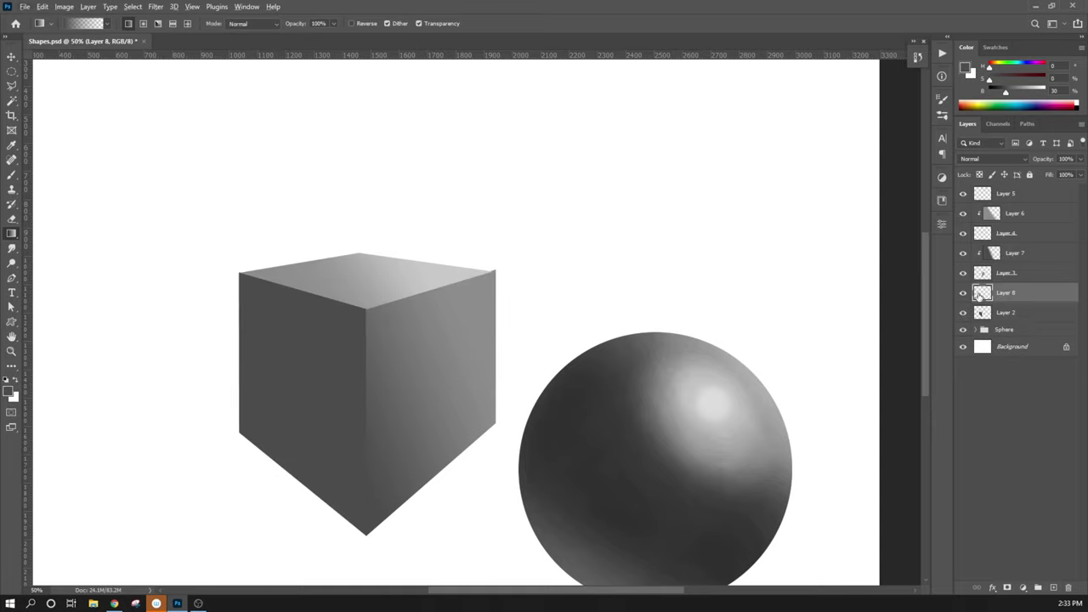
left_click(1011, 301, "alt")
- Darken the foreground grey to 23% brightness for the left face's gradient
key("i")
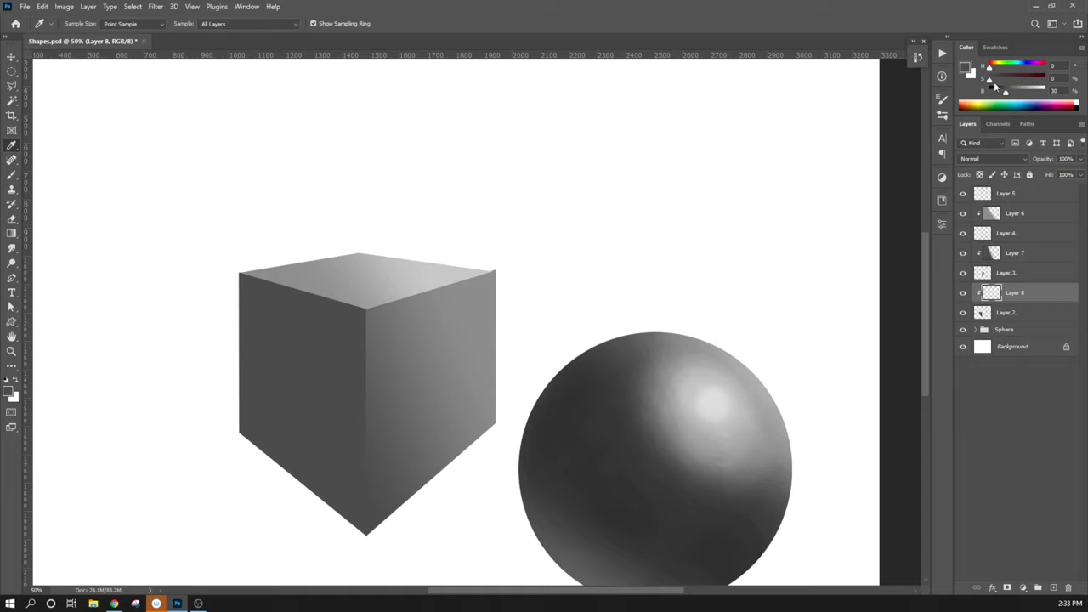
left_click(246, 7)
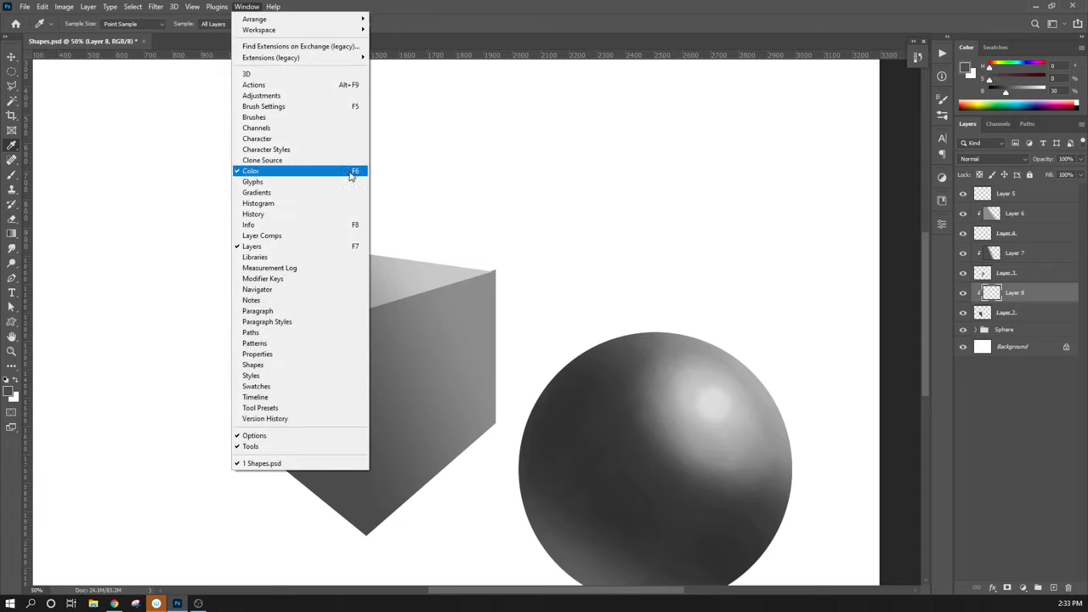
left_click(474, 15)
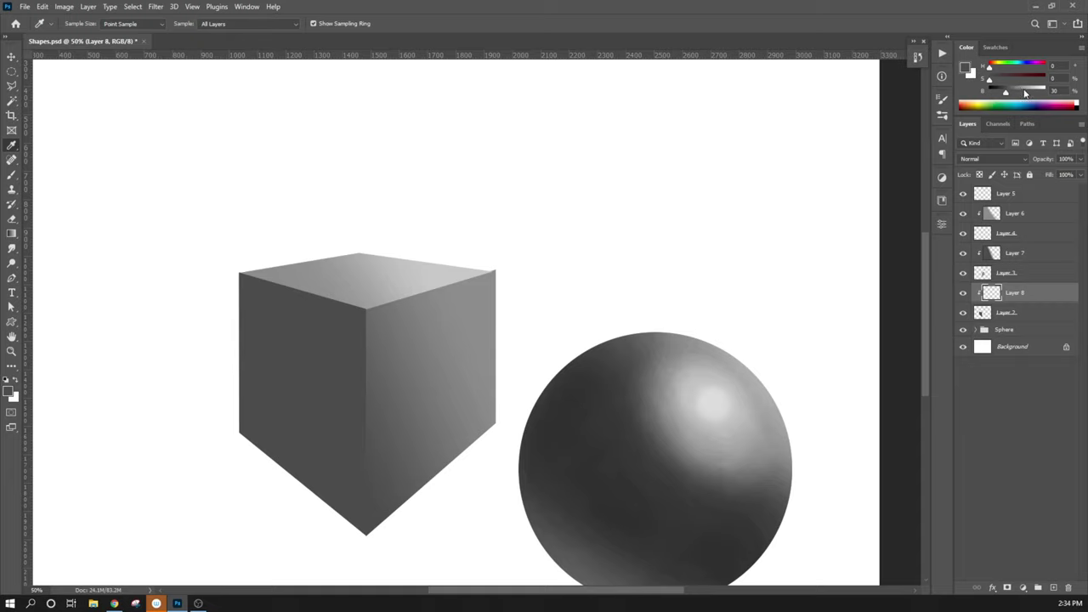
left_click_drag(1006, 94, 1001, 93)
key("g")
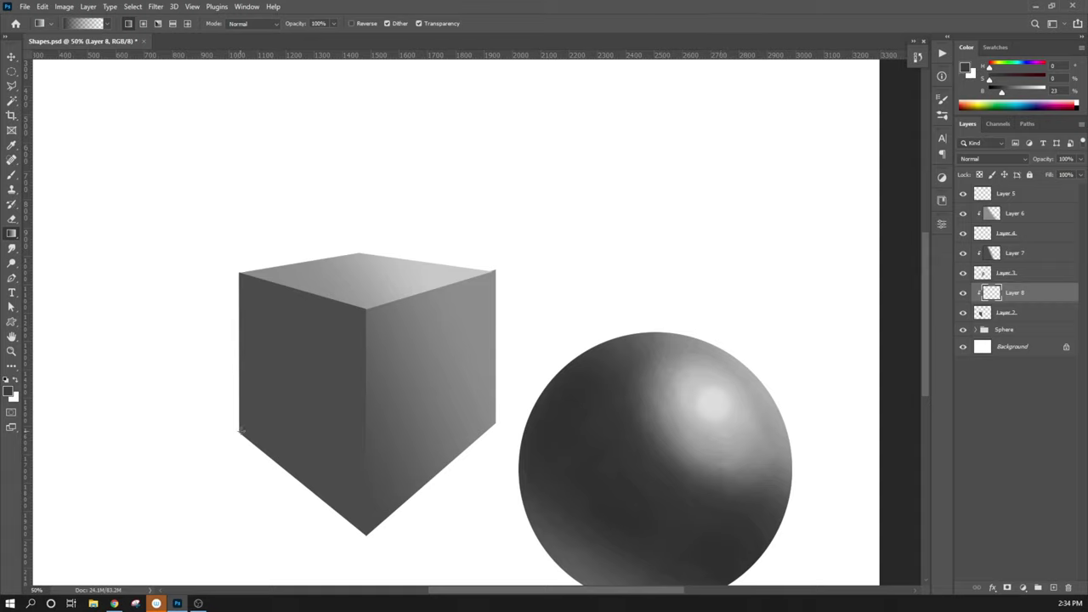
- Try dark vertical gradients rising from the left face's lower edge on Layer 8 and undo them
left_click_drag(272, 494, 277, 378)
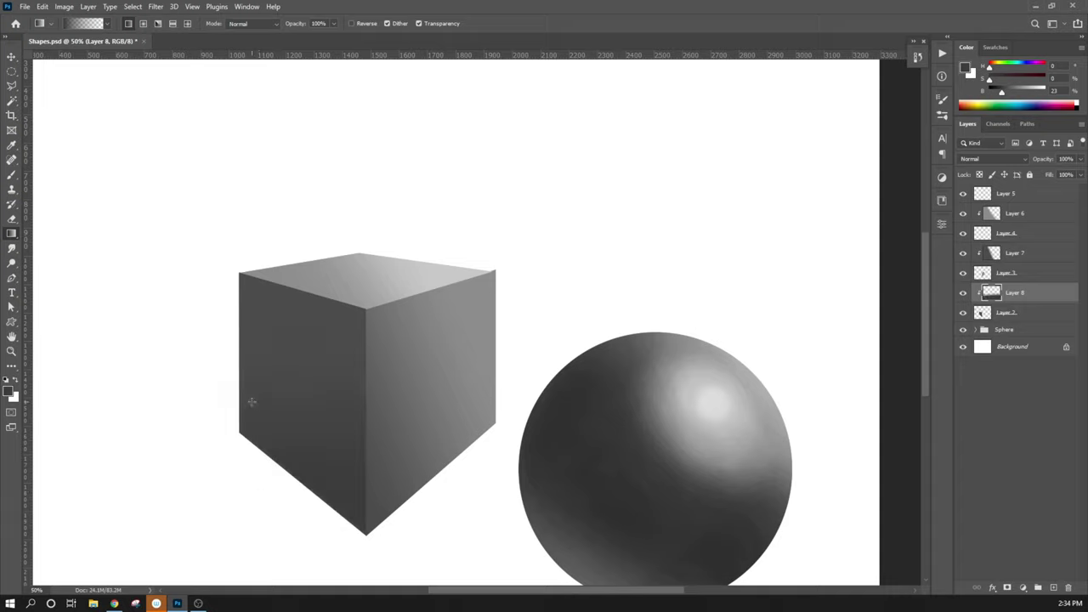
key("ctrl+z")
left_click_drag(272, 490, 275, 399)
key("ctrl+z")
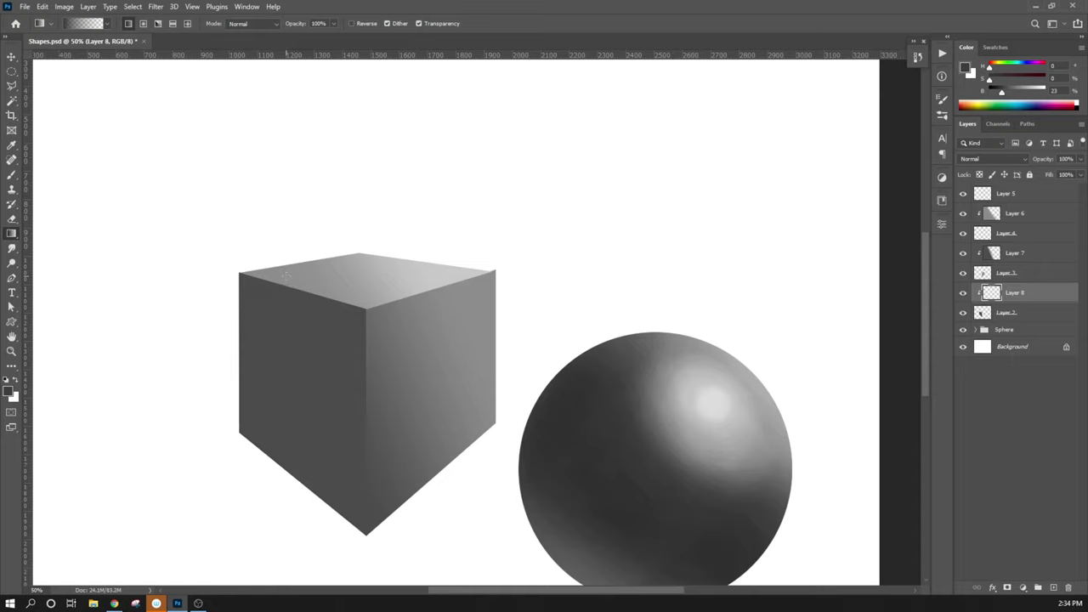
- Shade the left face on Layer 8 with a linear gradient that runs straight down from its upper edge and fades toward the bottom
left_click_drag(673, 401, 557, 236)
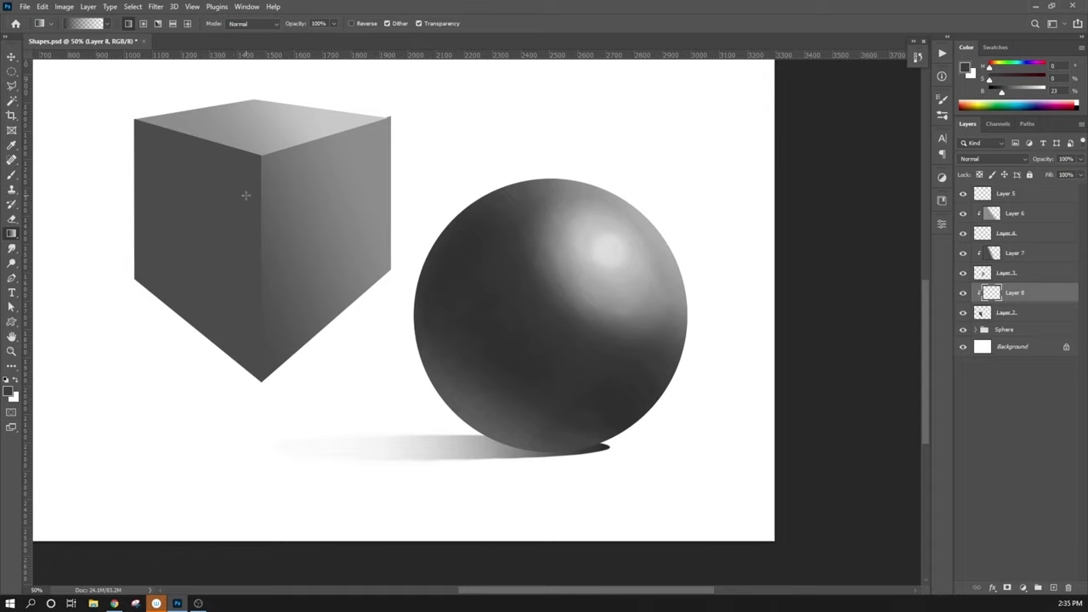
left_click_drag(311, 170, 459, 279)
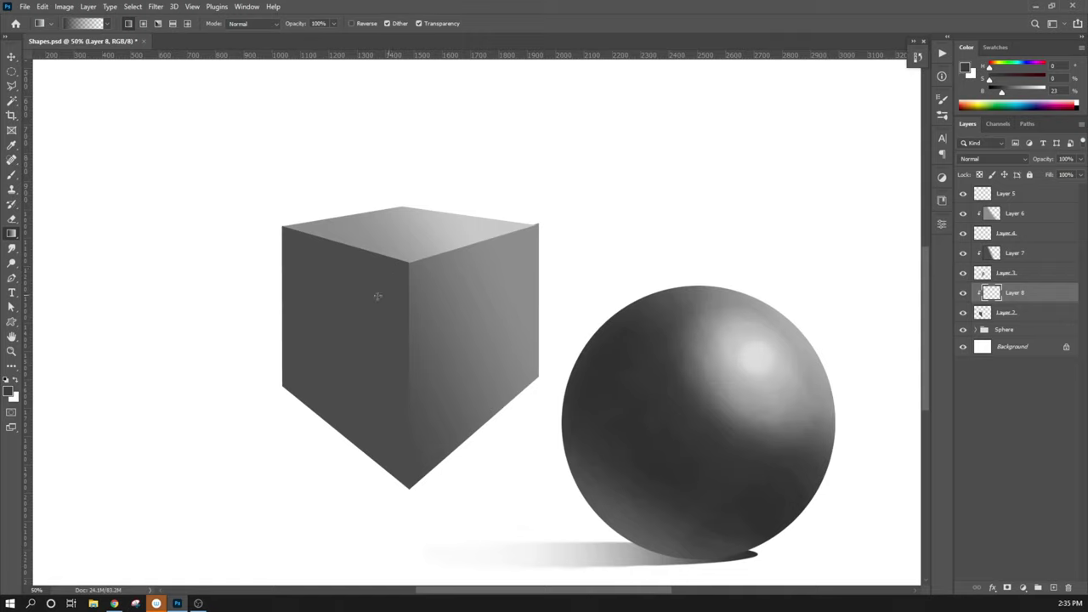
left_click_drag(338, 231, 338, 417)
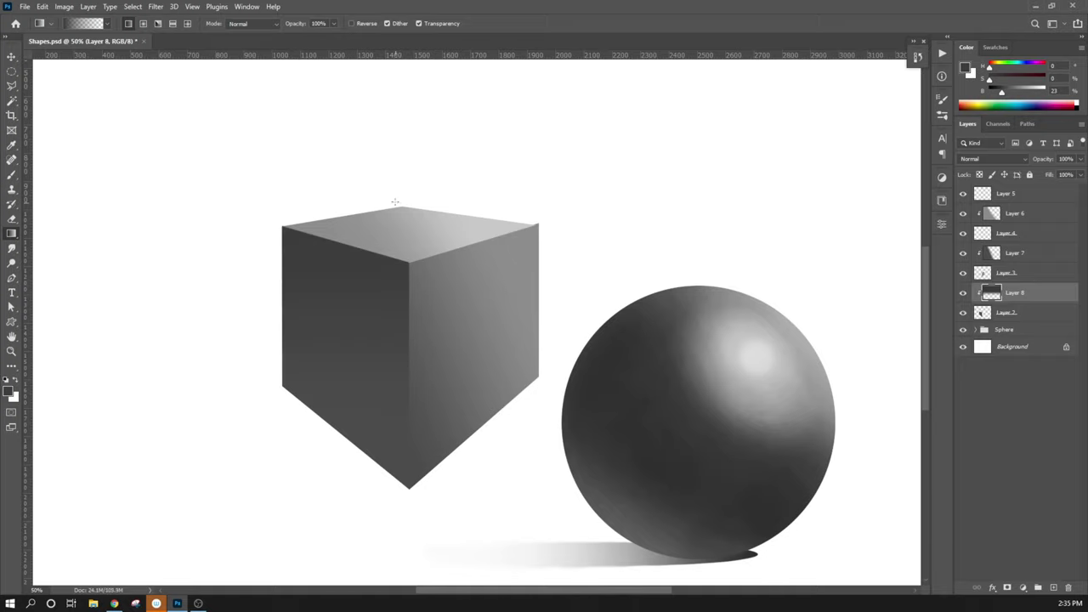
- Sketch a yellow-green light-direction line and two bounce-light arrows at the left face's lower edge on Layer 5, and undo all the strokes
left_click(1020, 198)
key("b")
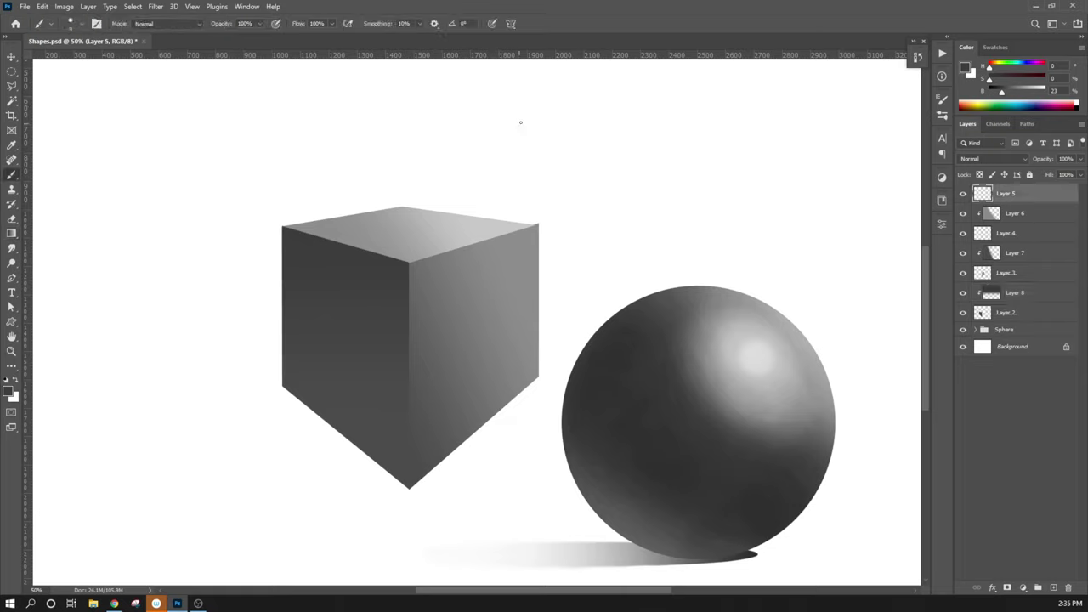
left_click_drag(520, 123, 119, 427)
key("ctrl+z")
left_click(980, 103)
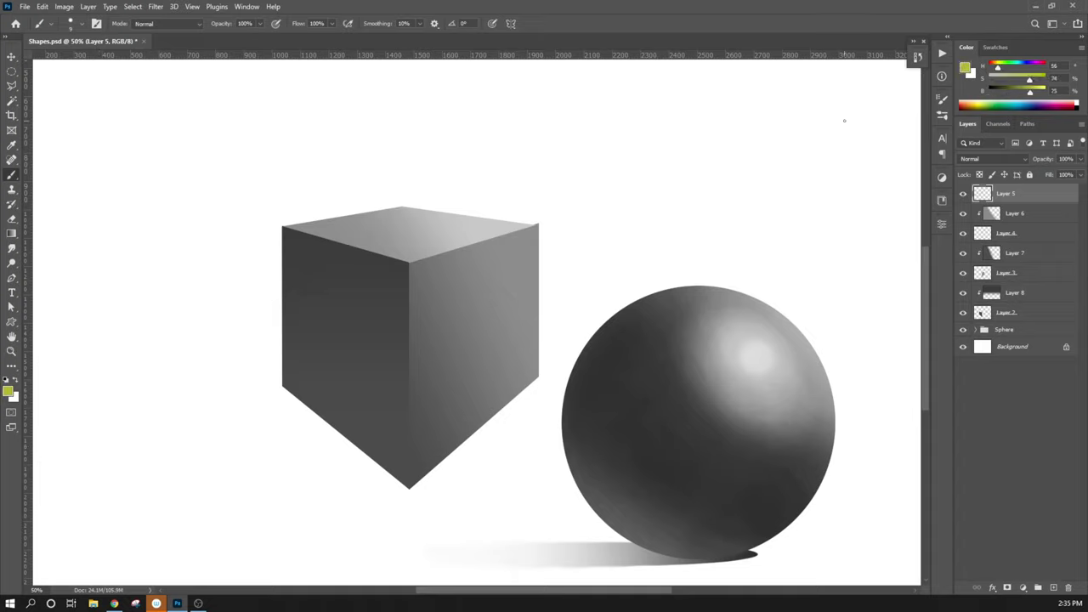
mouse_move(584, 105)
left_mouse_down()
mouse_move(230, 324)
mouse_move(132, 402)
left_mouse_up()
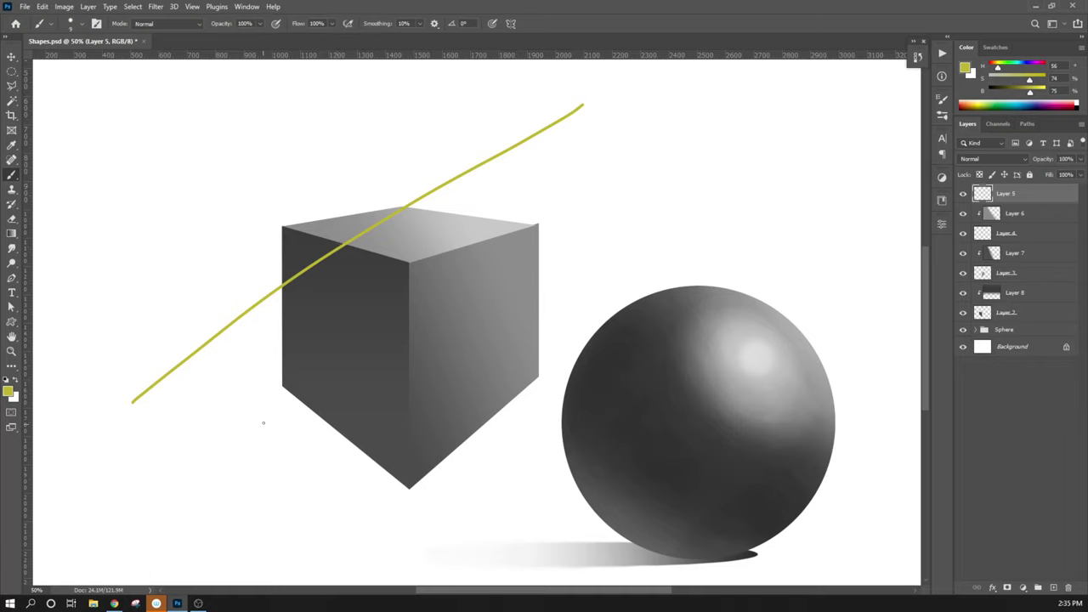
left_click_drag(200, 452, 298, 396)
left_click_drag(260, 454, 314, 396)
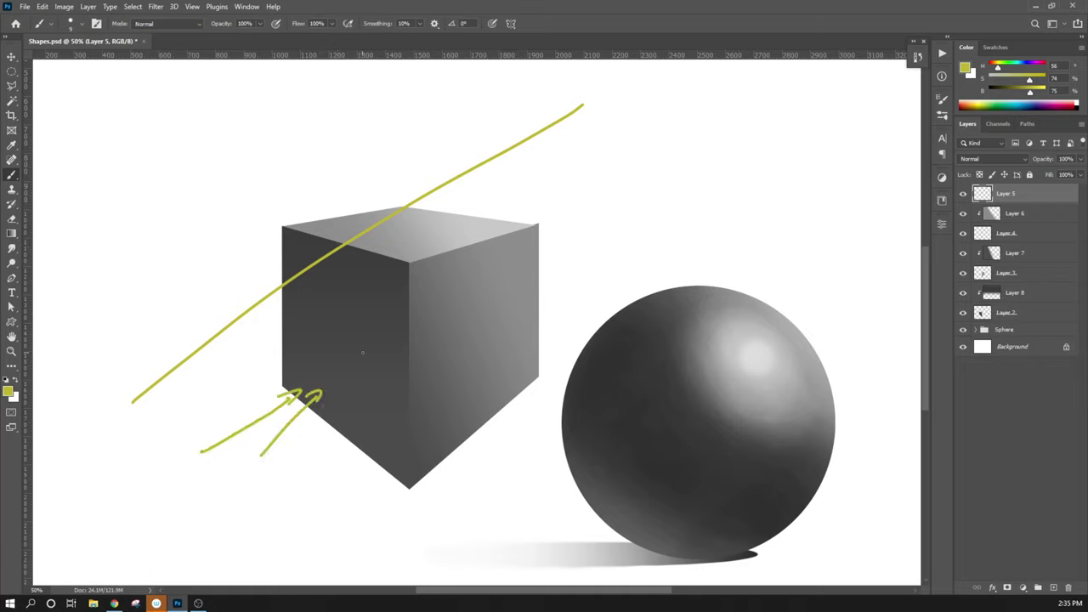
key("ctrl+z")
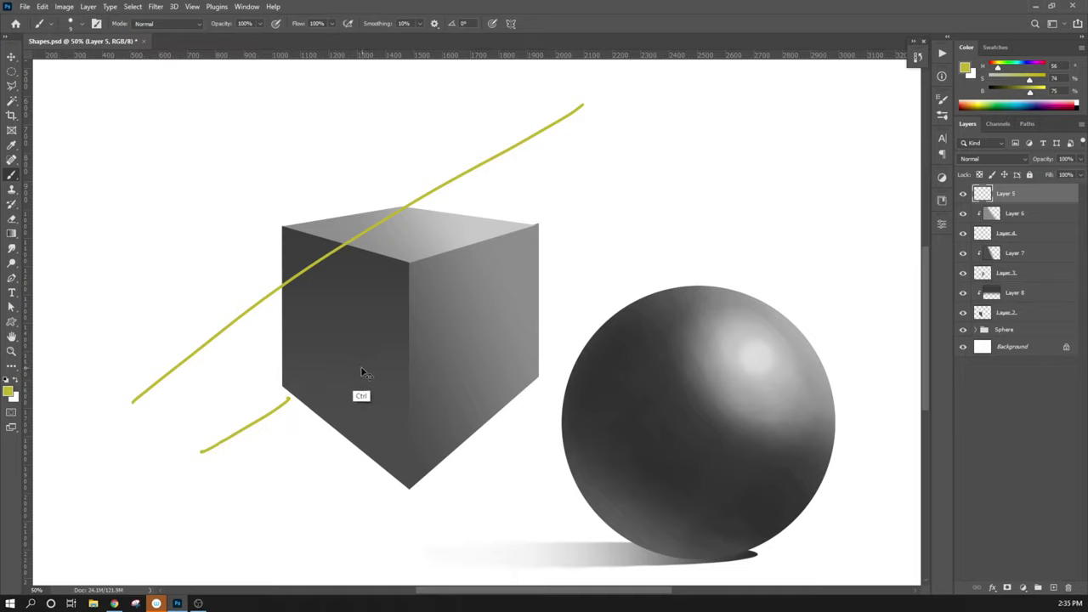
key("ctrl+z")
key("ctrl+z")
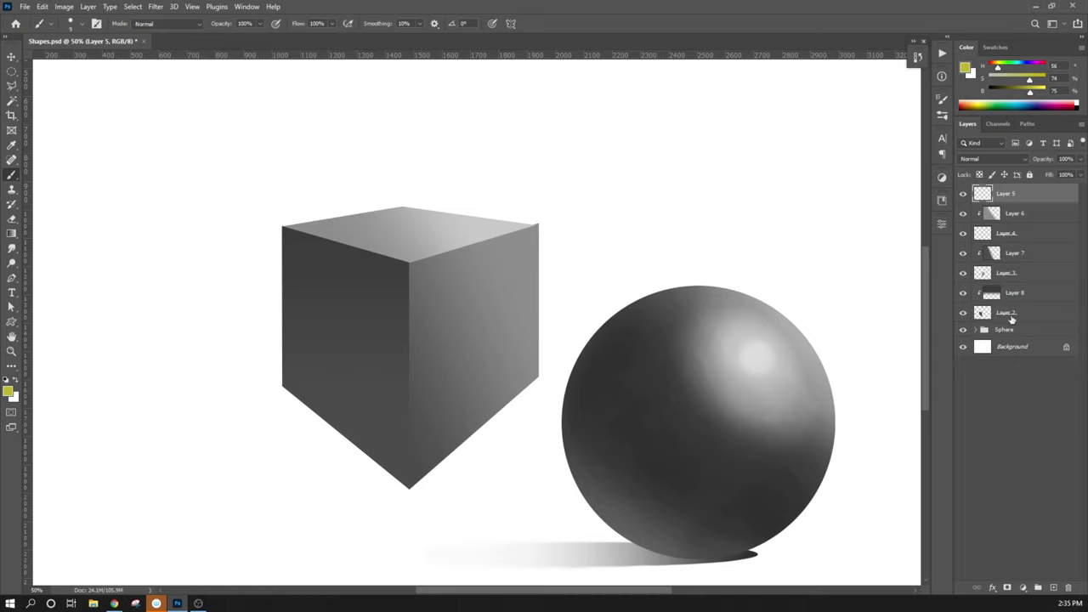
- Select Layers 8 and 7 and toggle Layer 8's visibility to examine the gradients on the cube's side faces
left_click(1018, 300)
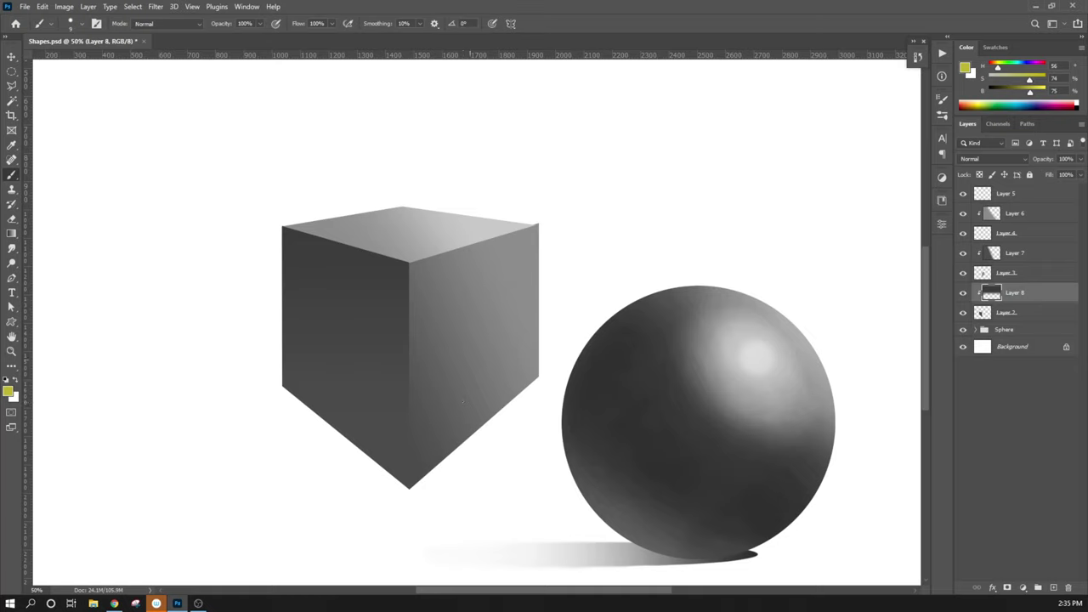
left_click(1018, 255)
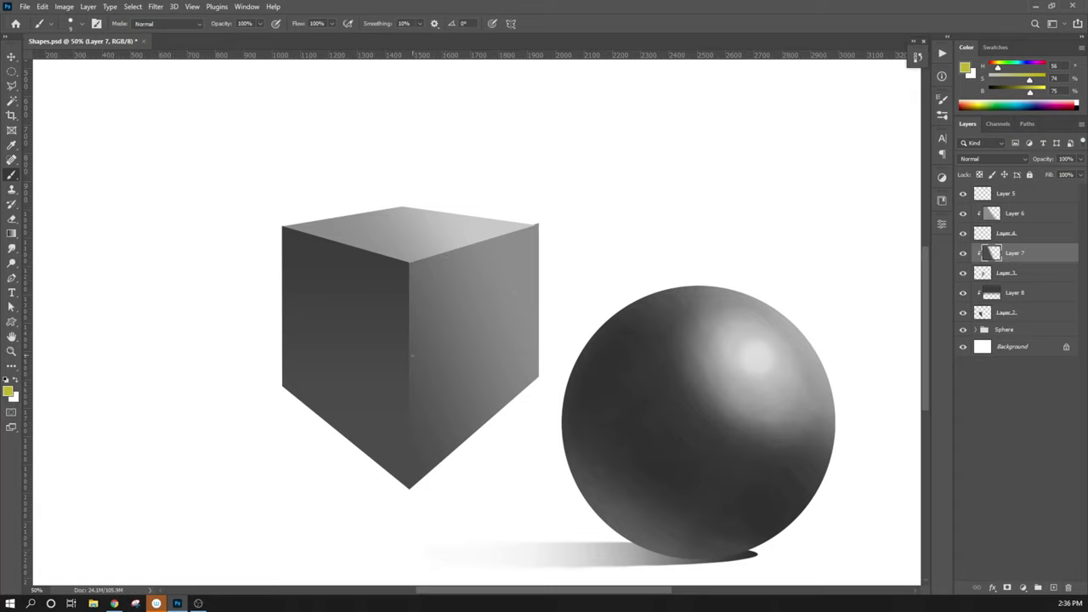
mouse_move(411, 359)
left_mouse_down()
mouse_move(500, 316)
mouse_move(493, 329)
left_mouse_up()
mouse_move(463, 250)
left_mouse_down()
mouse_move(464, 307)
mouse_move(473, 293)
left_mouse_up()
left_click(1006, 298)
left_click(964, 293)
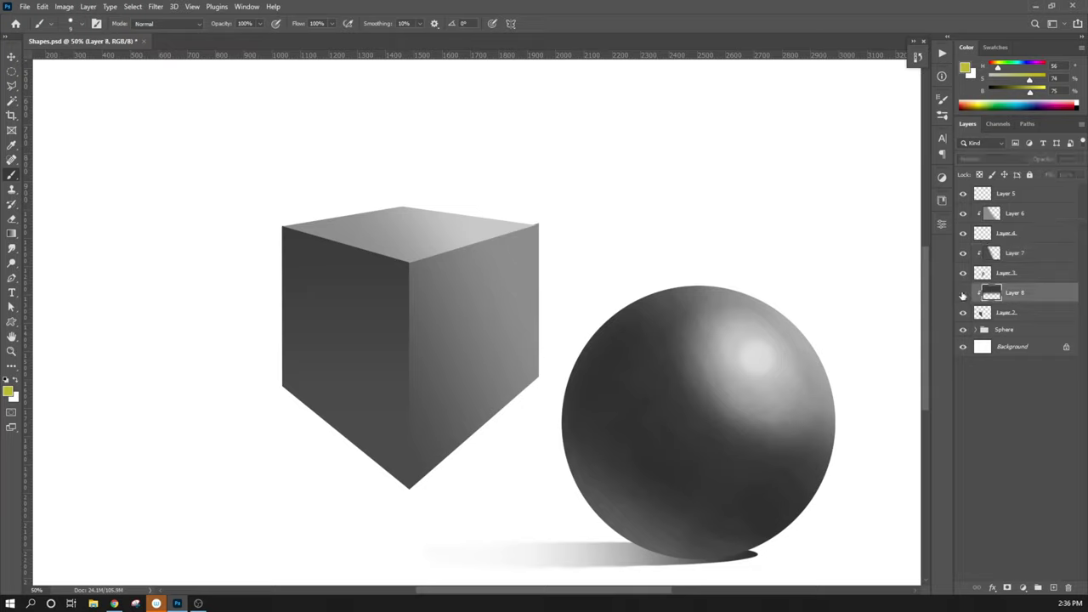
left_click(964, 293)
- Sample the sphere's dark shadow grey for the Brush tool and toggle Layers 8 and 2 to check the left face's layers
left_click_drag(526, 374, 527, 344)
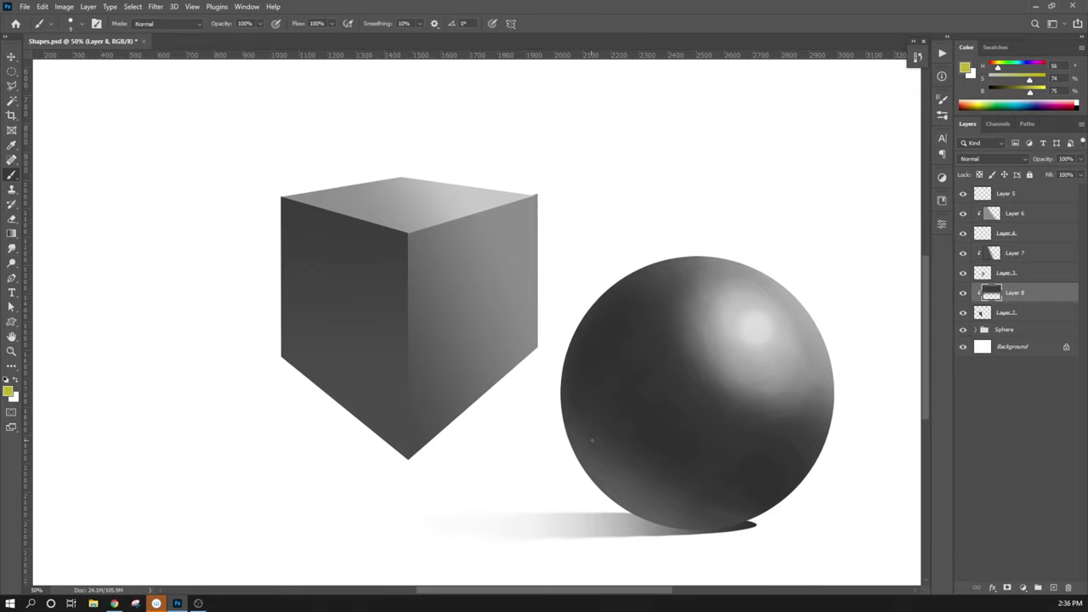
key("i")
left_click(627, 331)
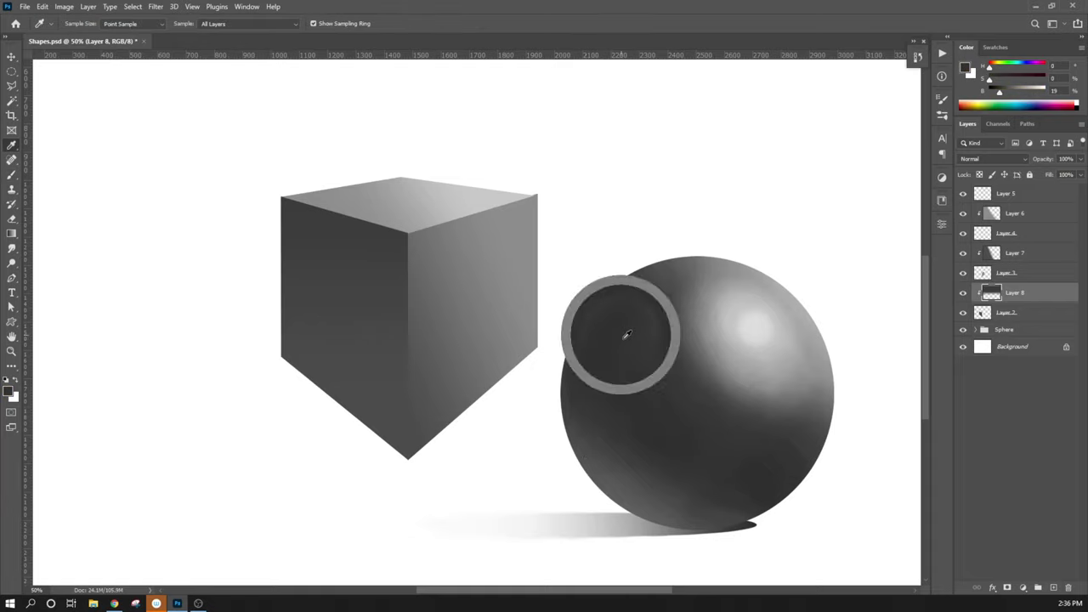
key("b")
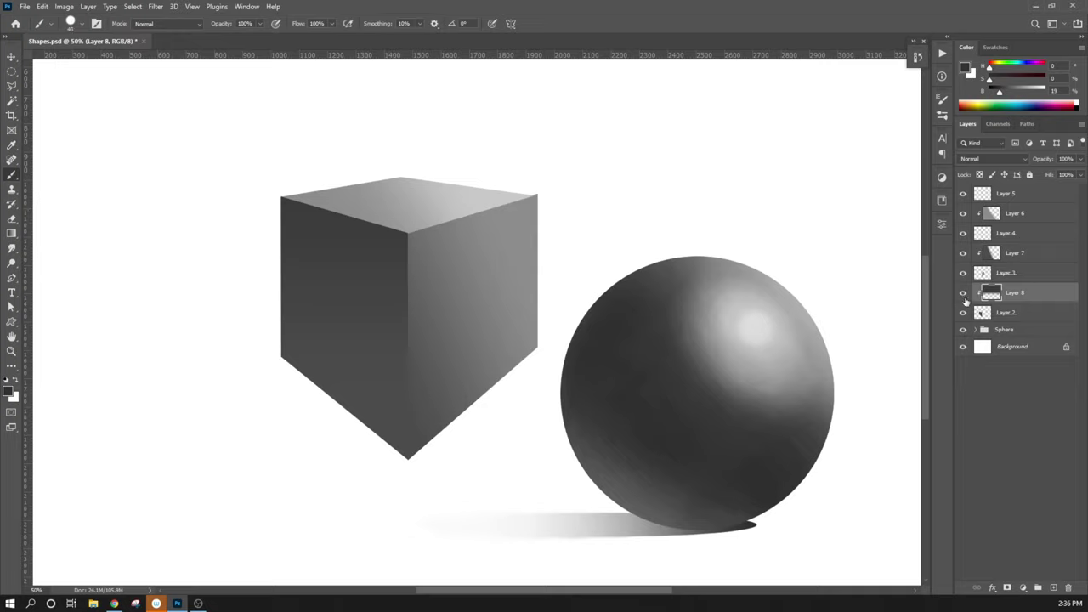
left_click(963, 295)
left_click(963, 314)
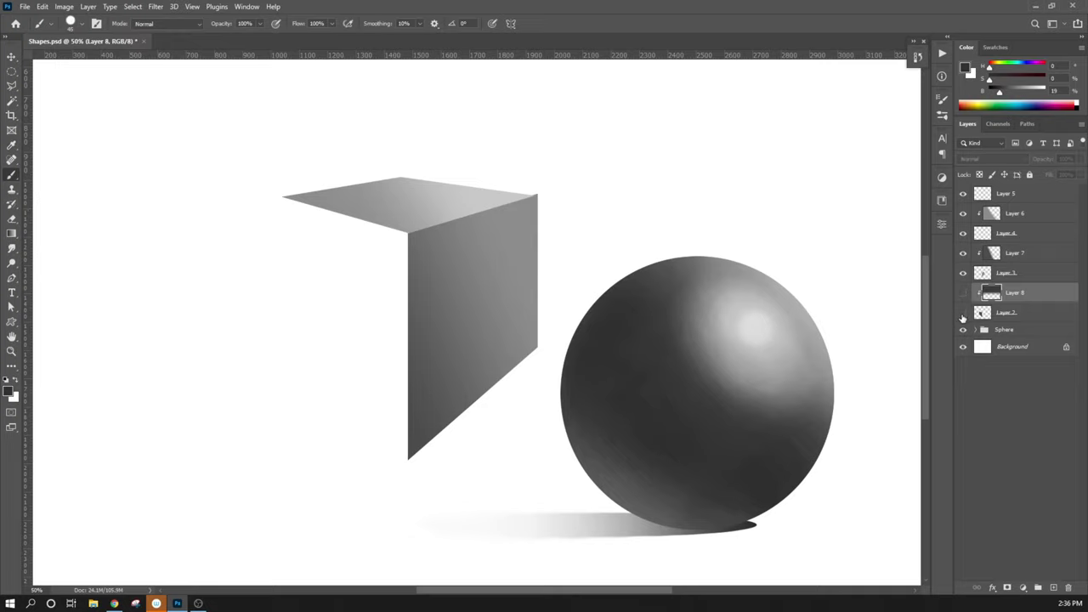
left_click(963, 313)
left_click(964, 294)
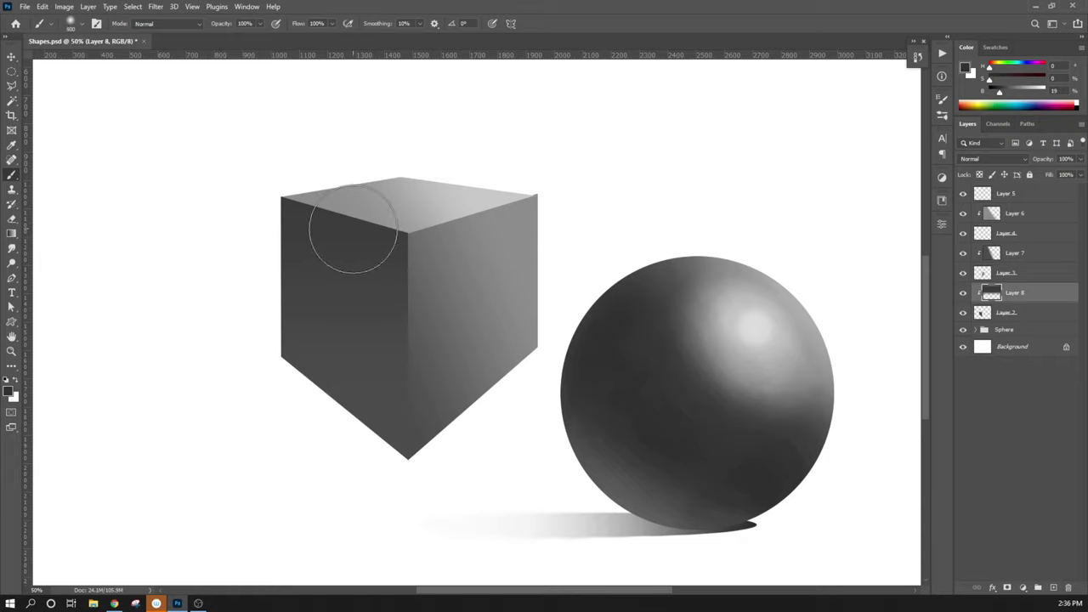
- Darken the upper part of the left face on Layer 8 with a large soft brush at 20% opacity, using the sphere's shadow grey
key("bracketright")
key("bracketright")
key("bracketright")
key("bracketright")
key("bracketright")
key("bracketright")
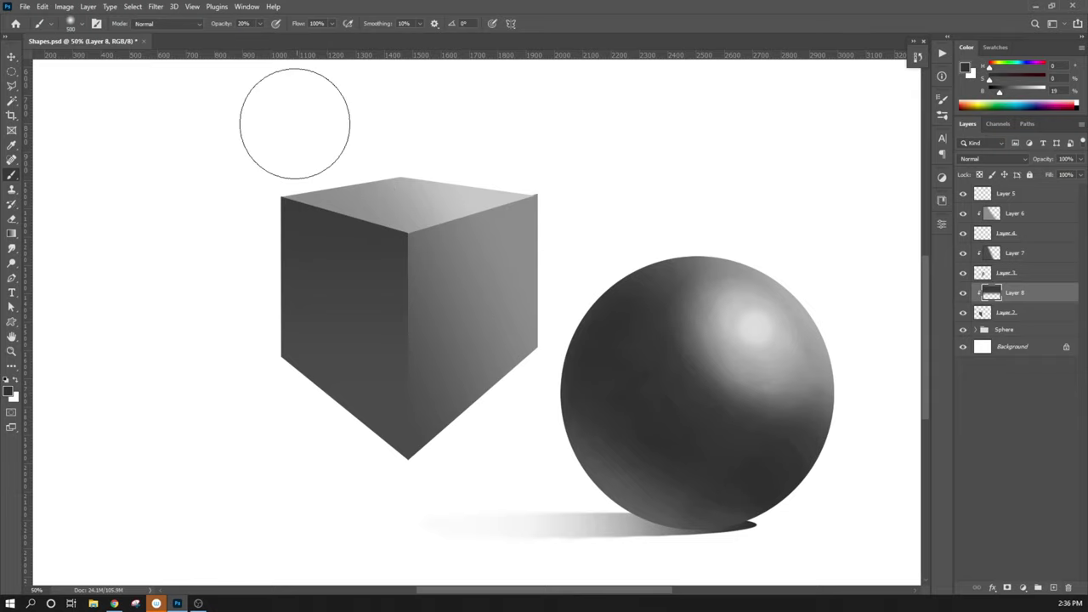
key("bracketright")
key("bracketright")
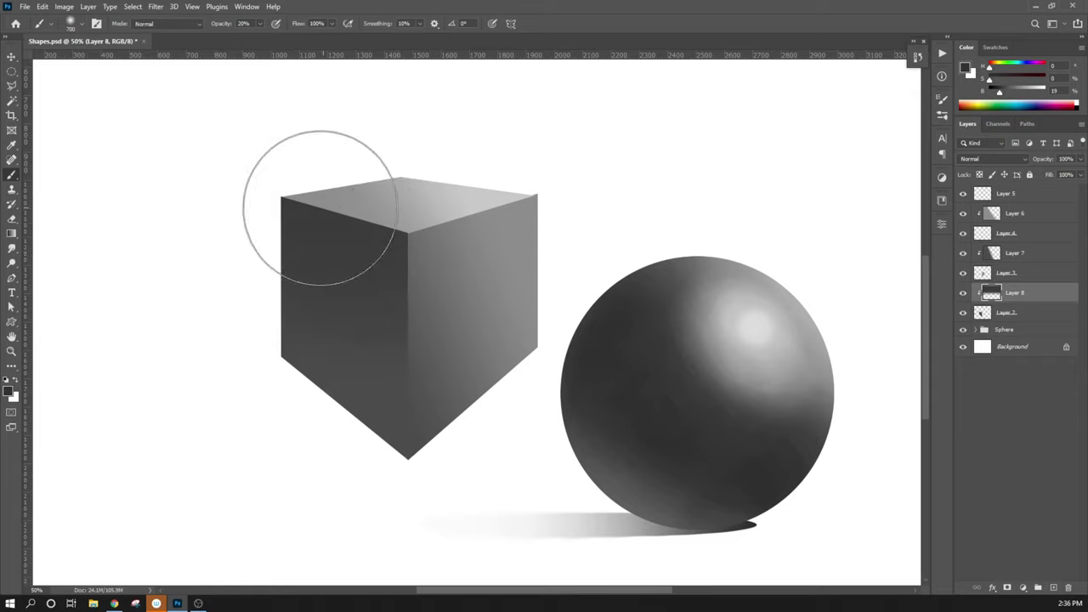
key("bracketleft")
key("bracketleft")
key("bracketleft")
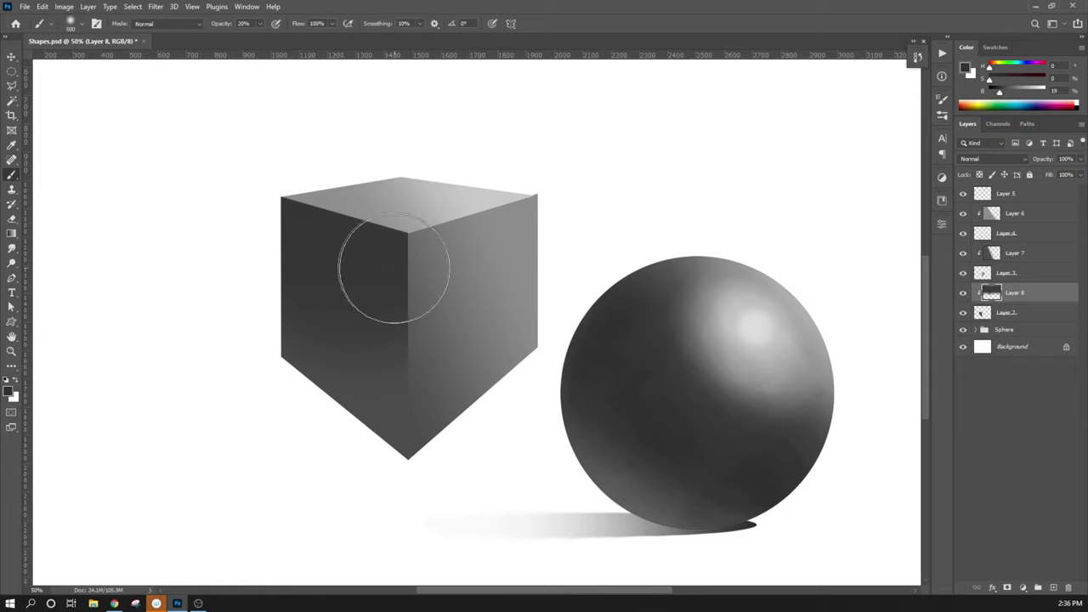
- Lighten the left face's lower edge with bounce-light grey sampled near the sphere's lower-left rim, using a soft brush angled at -27°
key("alt")
left_click(624, 489, "alt")
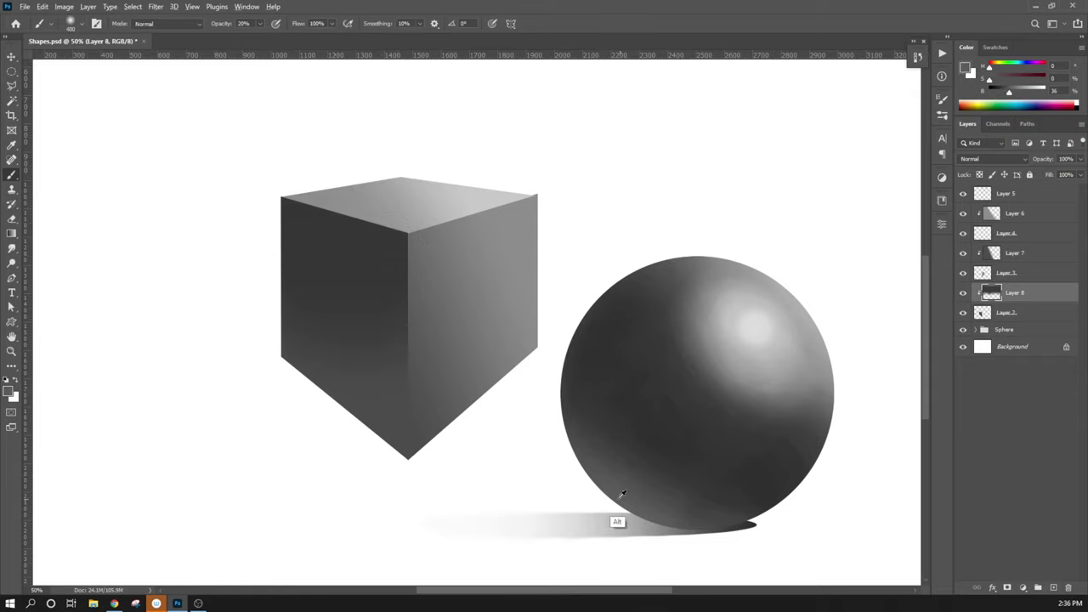
right_click(316, 384)
left_click(246, 354)
mouse_move(245, 355)
left_mouse_down()
mouse_move(365, 429)
mouse_move(325, 390)
mouse_move(390, 457)
mouse_move(323, 436)
mouse_move(358, 430)
left_mouse_up()
key("bracketleft")
key("bracketleft")
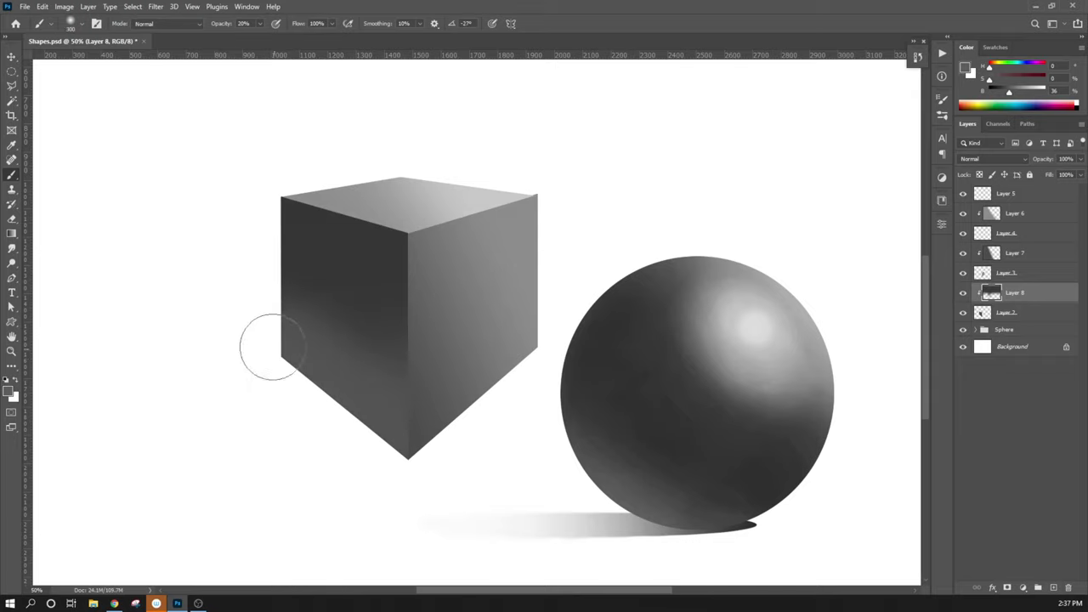
mouse_move(272, 348)
left_mouse_down()
mouse_move(377, 457)
mouse_move(253, 339)
mouse_move(378, 452)
left_mouse_up()
key("bracketright")
key("bracketright")
key("bracketright")
key("bracketleft")
key("bracketleft")
key("bracketleft")
- Brush a dark grey sampled from the sphere down the right face's front vertical edge on Layer 7 at 20% opacity
left_click(1016, 252)
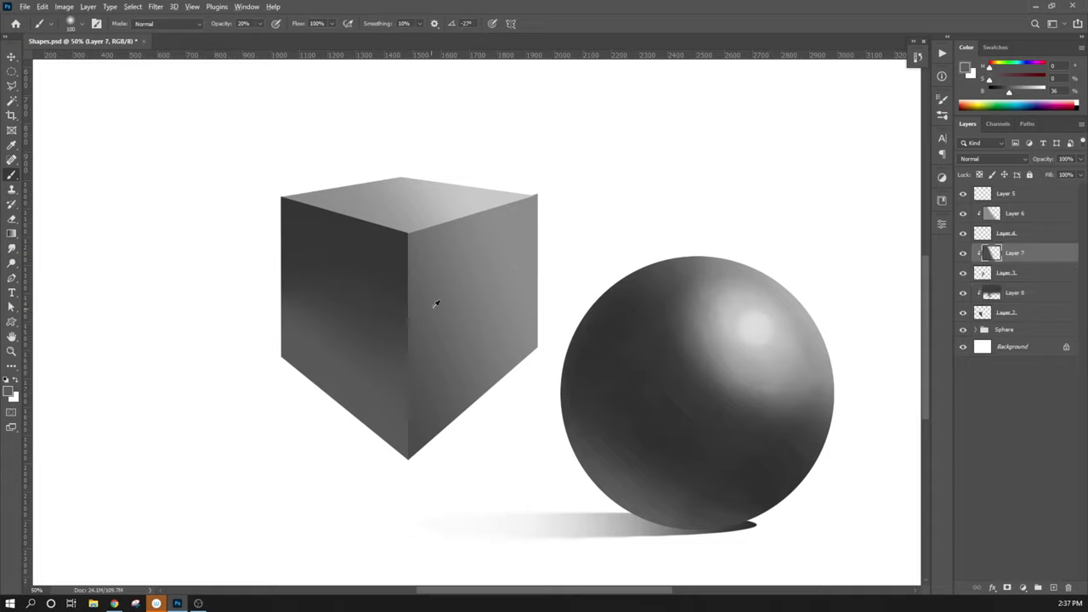
left_click(665, 327, "alt")
mouse_move(413, 238)
left_mouse_down()
mouse_move(406, 333)
mouse_move(417, 436)
left_mouse_up()
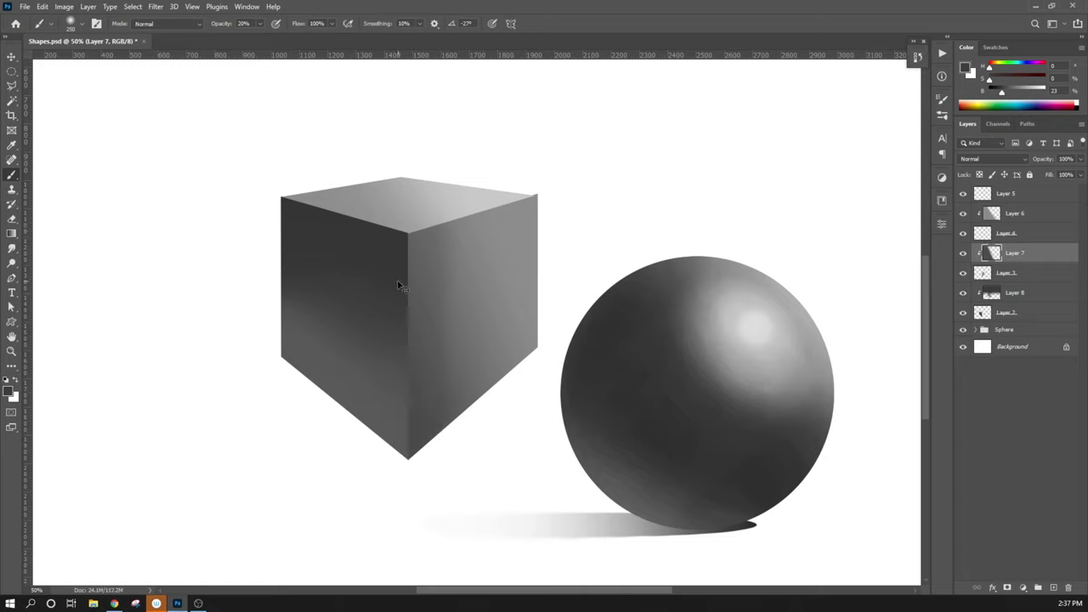
- Build up soft dark shading on the right face from the front edge toward its lower edge, with the brush at 10% opacity
key("bracketright")
key("bracketright")
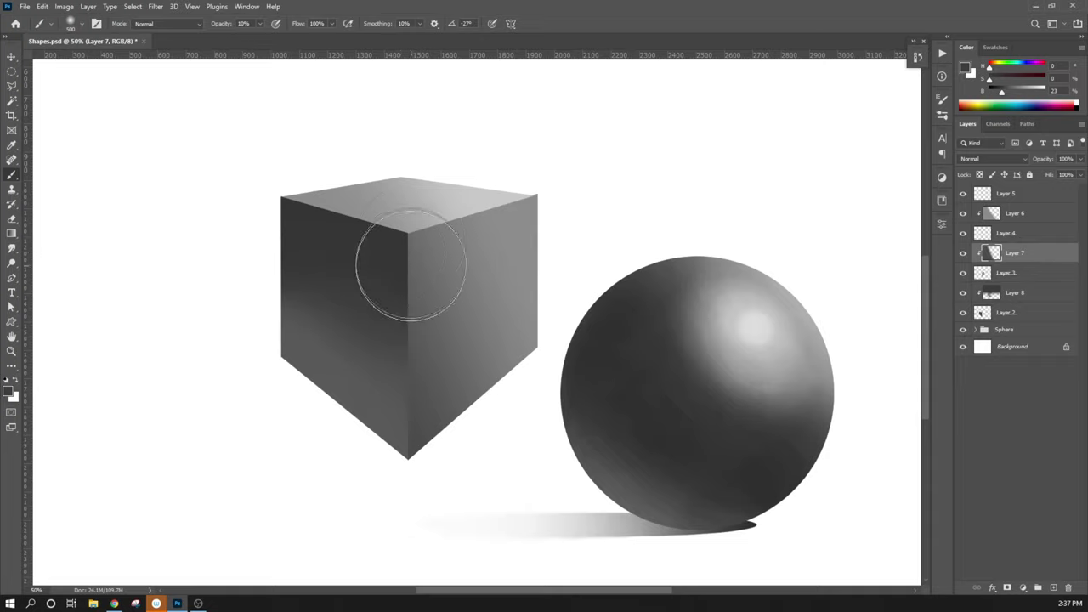
key("bracketright")
key("bracketleft")
key("bracketleft")
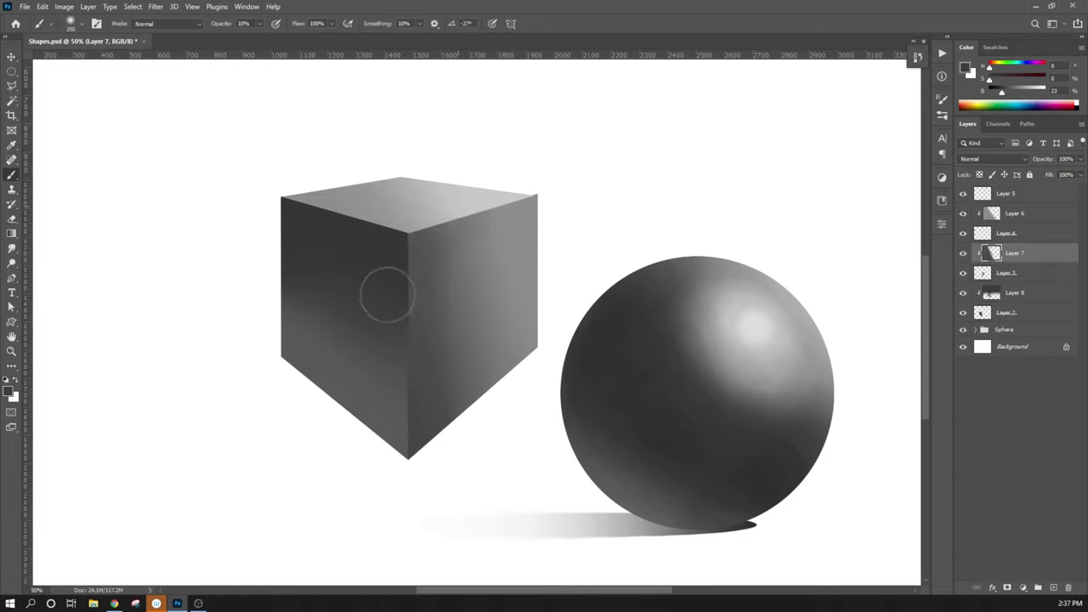
key("bracketright")
key("bracketright")
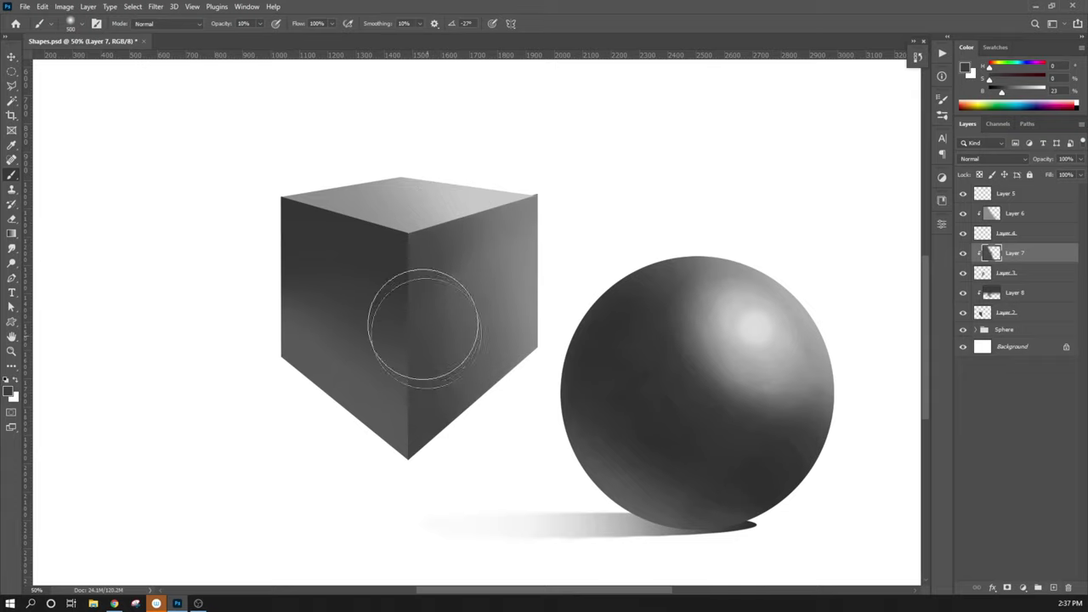
key("bracketleft")
key("bracketleft")
key("bracketleft")
key("bracketleft")
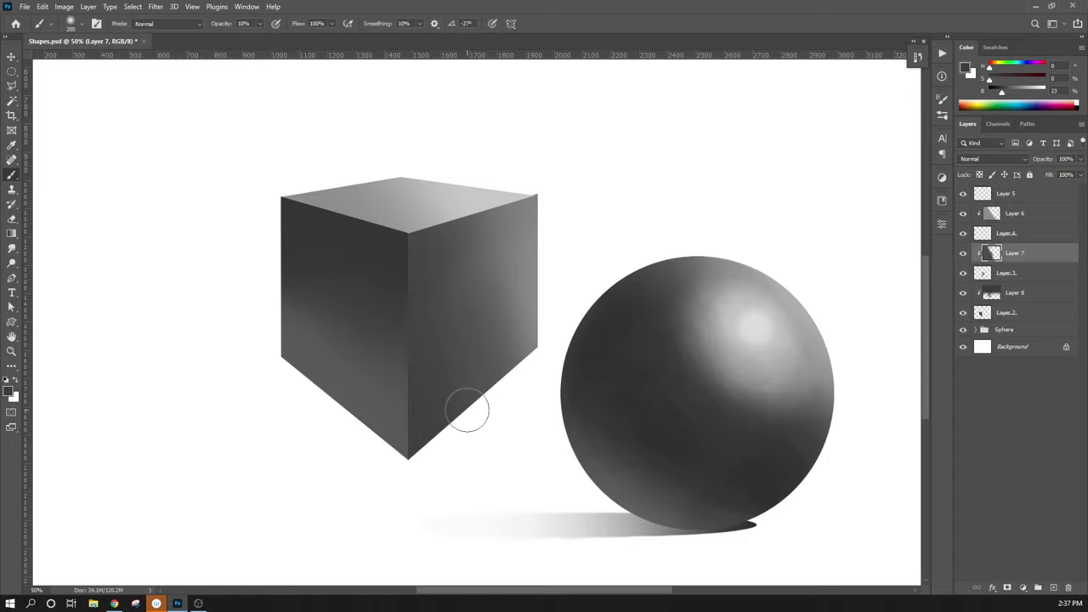
key("bracketleft")
key("bracketleft")
- Deepen the left face's upper area and front edge on Layer 8 with default black and a soft brush at 5% opacity
key("d")
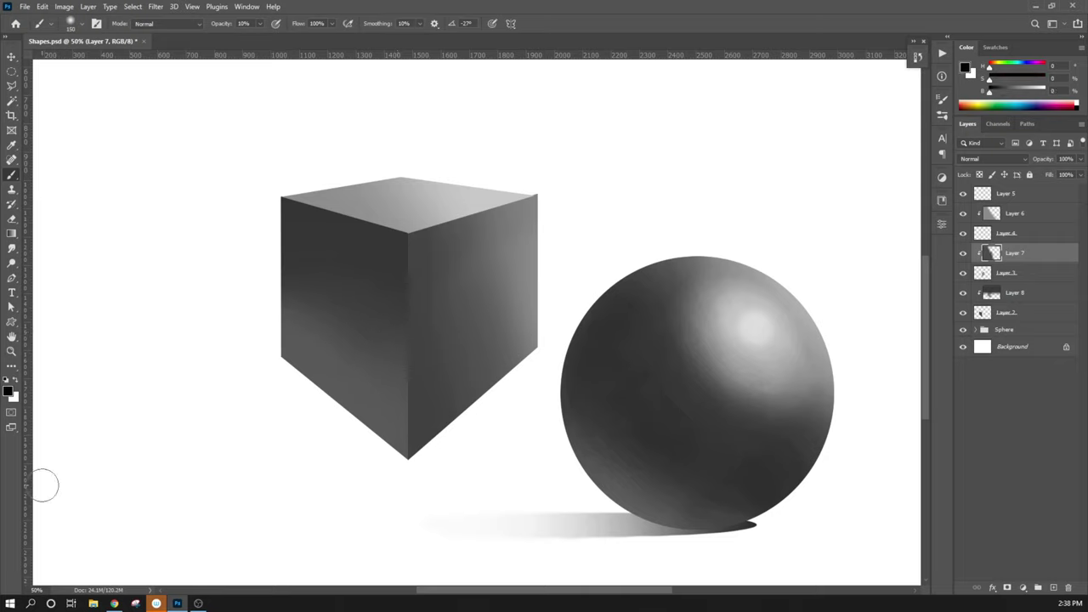
left_click(1024, 294)
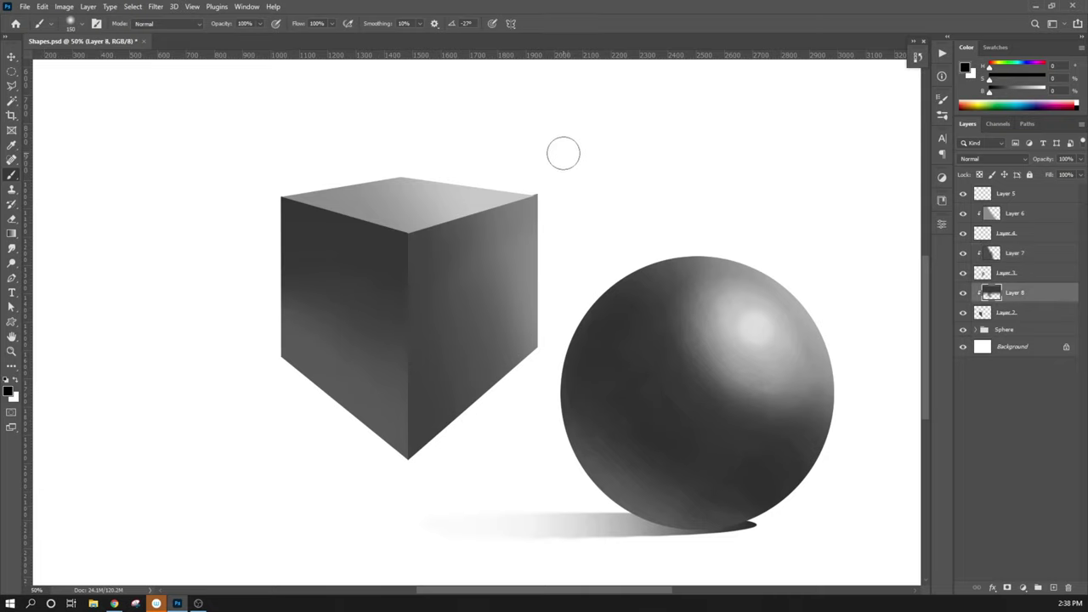
key("bracketright")
key("bracketright")
key("bracketright")
key("bracketright")
key("bracketright")
key("bracketright")
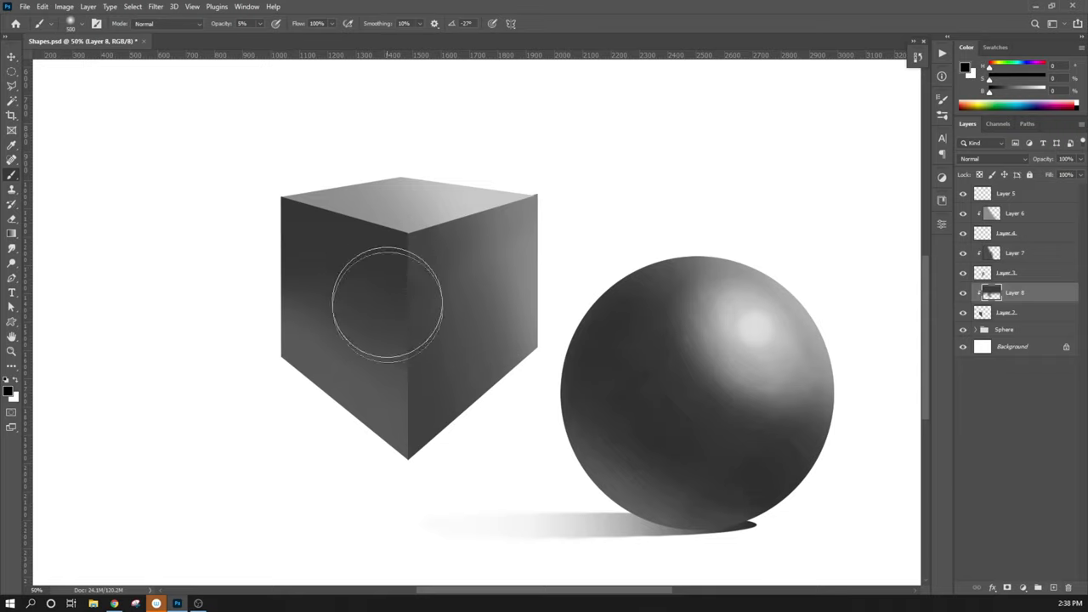
key("bracketleft")
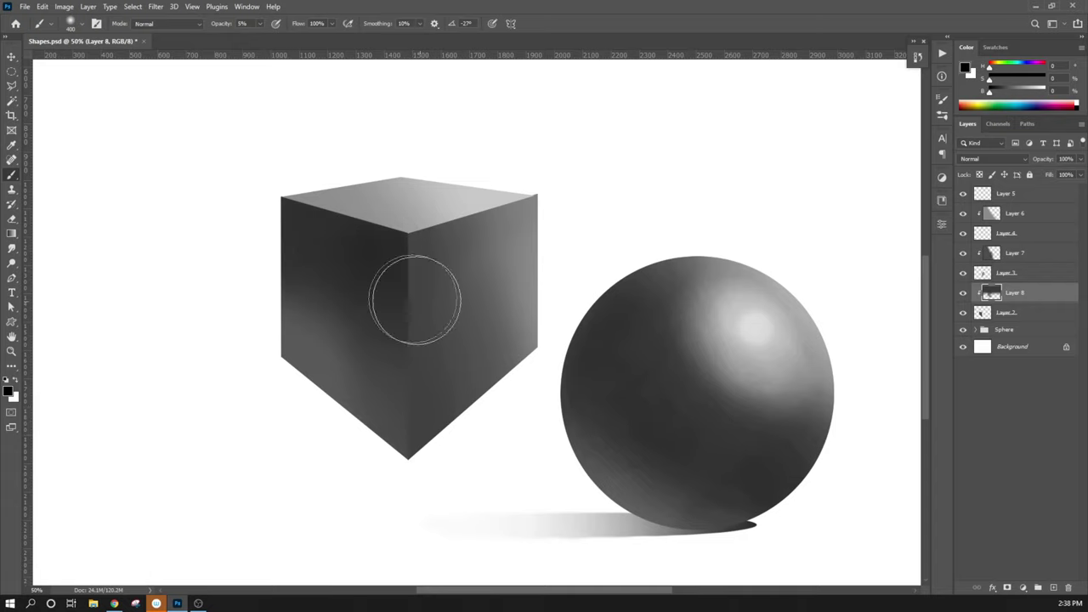
key("bracketleft")
key("bracketleft")
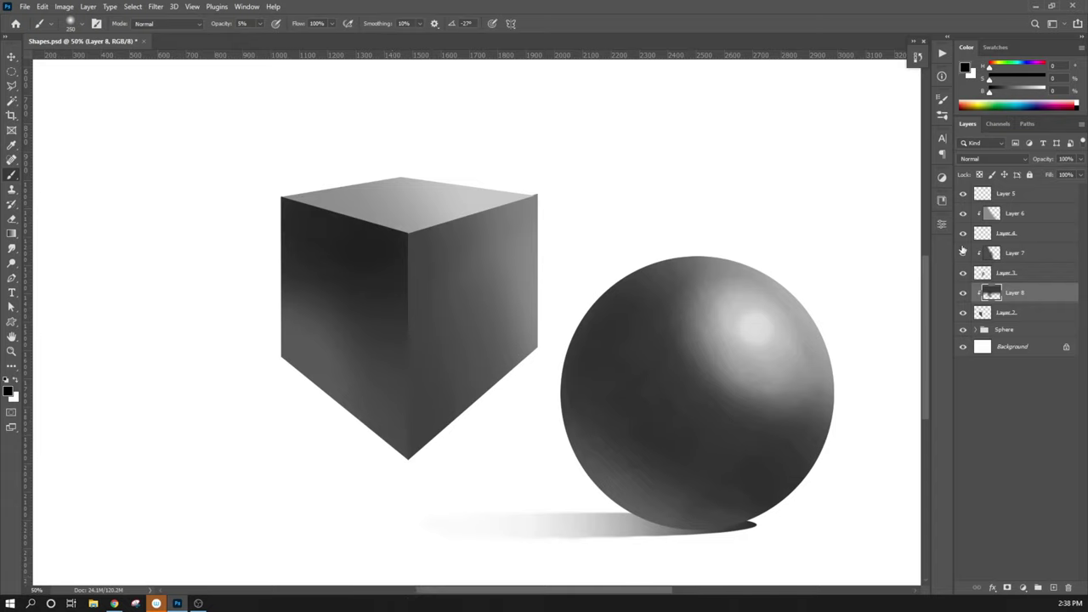
- Deepen the right face's shadow on Layer 7 with black, and blend it with a mid grey sampled near the face's outer lower corner
left_click(1016, 252)
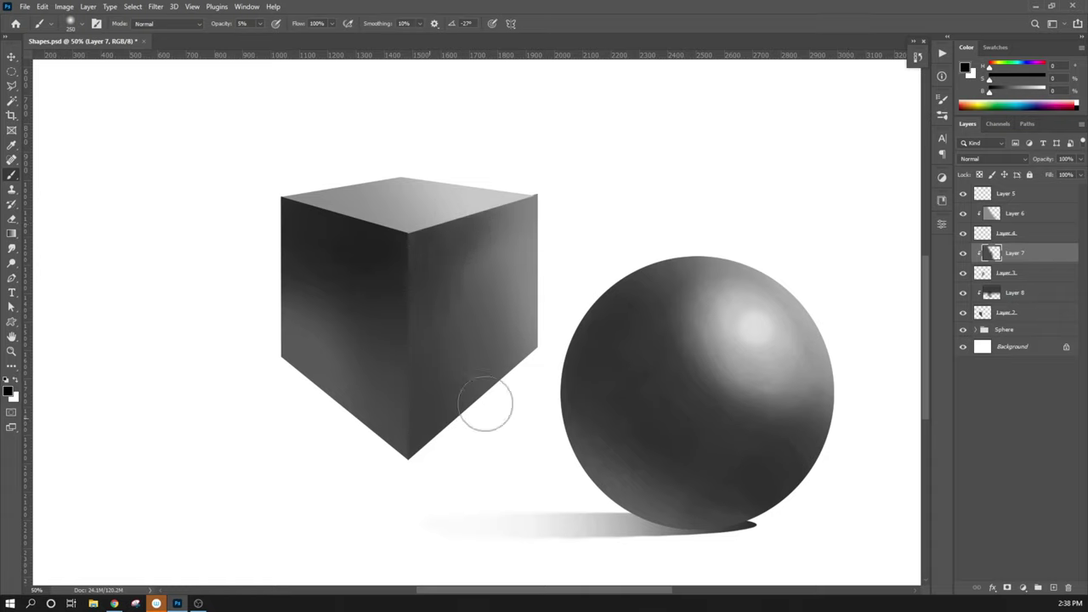
left_click(517, 349, "alt")
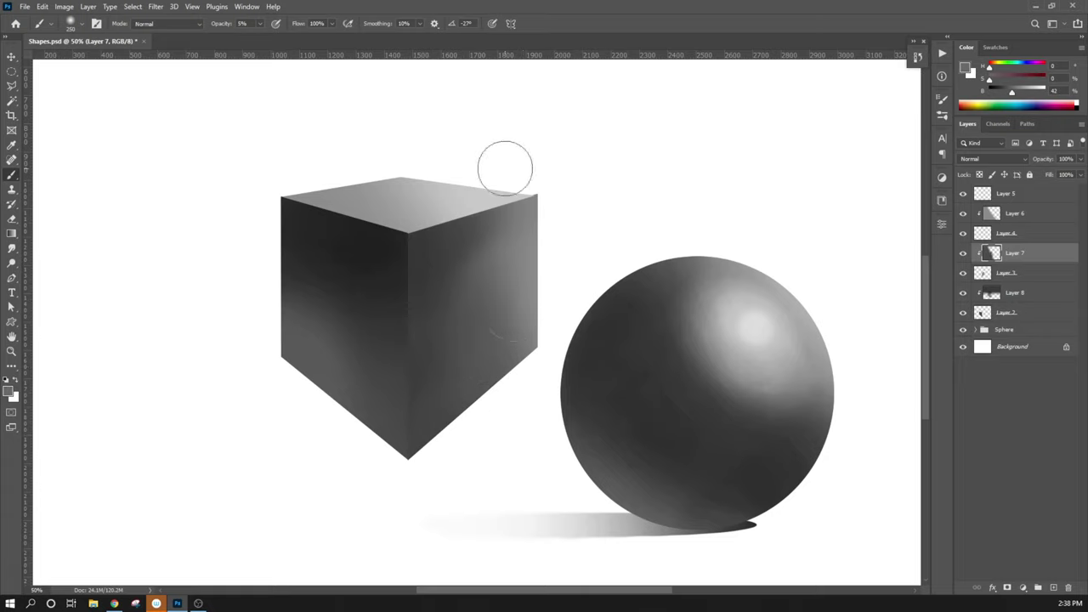
key("bracketright")
key("bracketright")
key("bracketright")
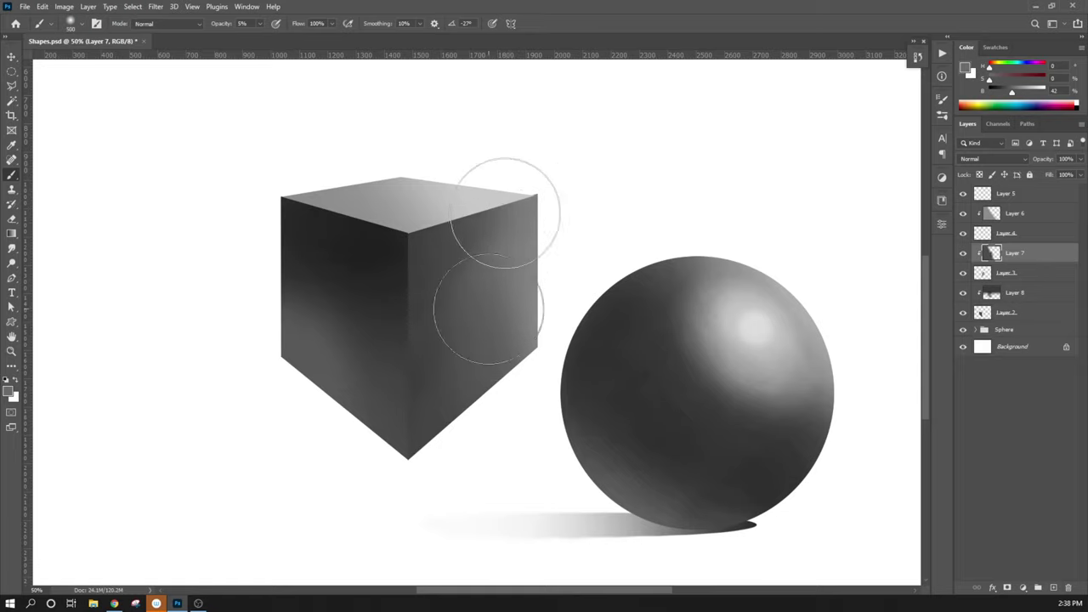
- Lighten the outer part of the right face with a light grey sampled from the top face, using a large soft brush at 5% opacity
left_click(484, 192, "alt")
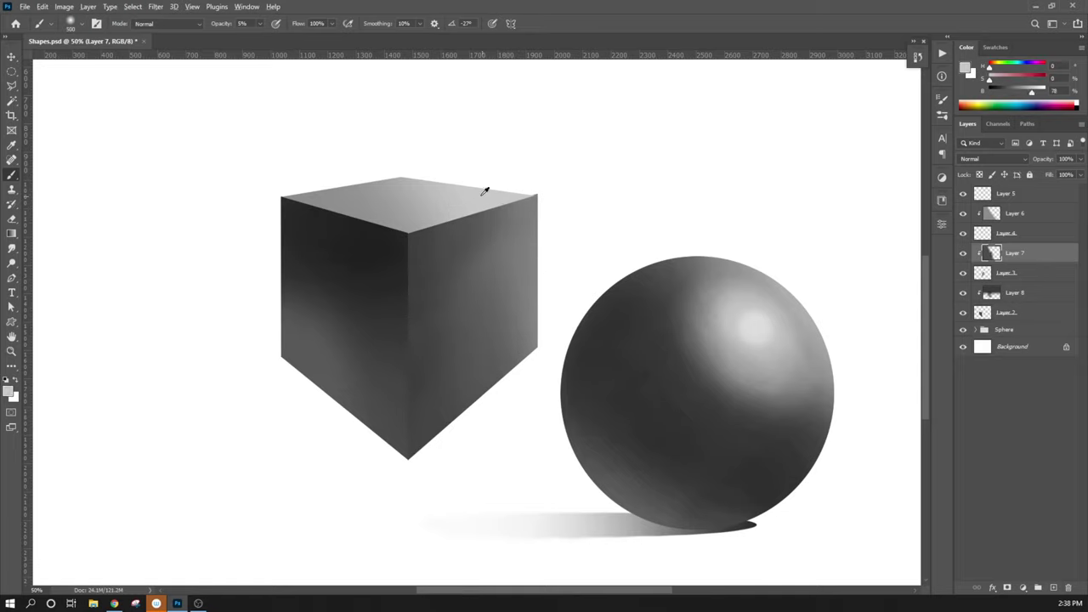
key("bracketright")
key("bracketright")
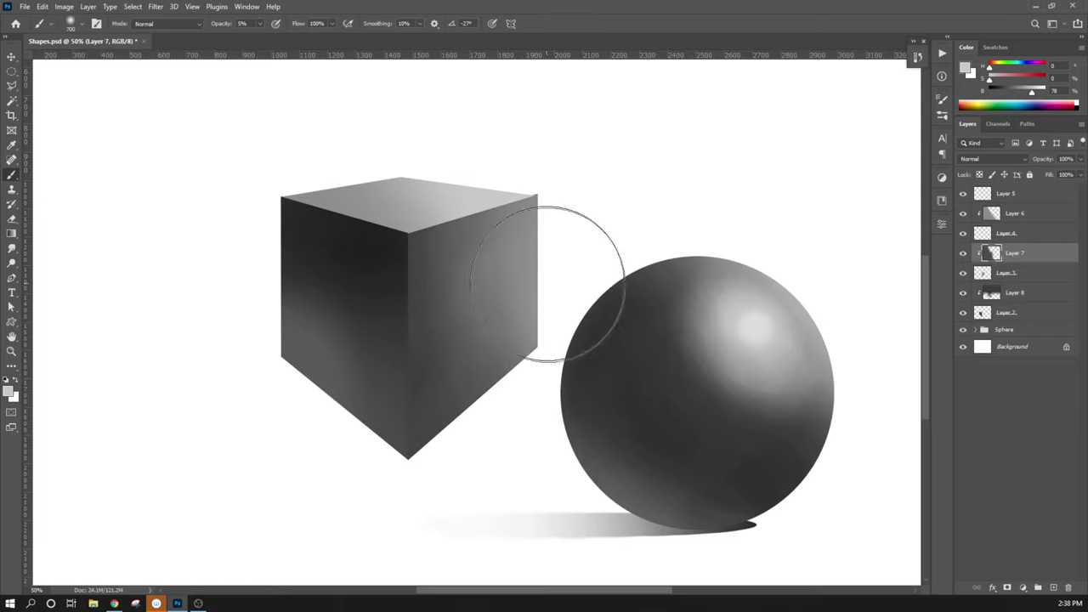
key("bracketleft")
key("bracketleft")
key("bracketleft")
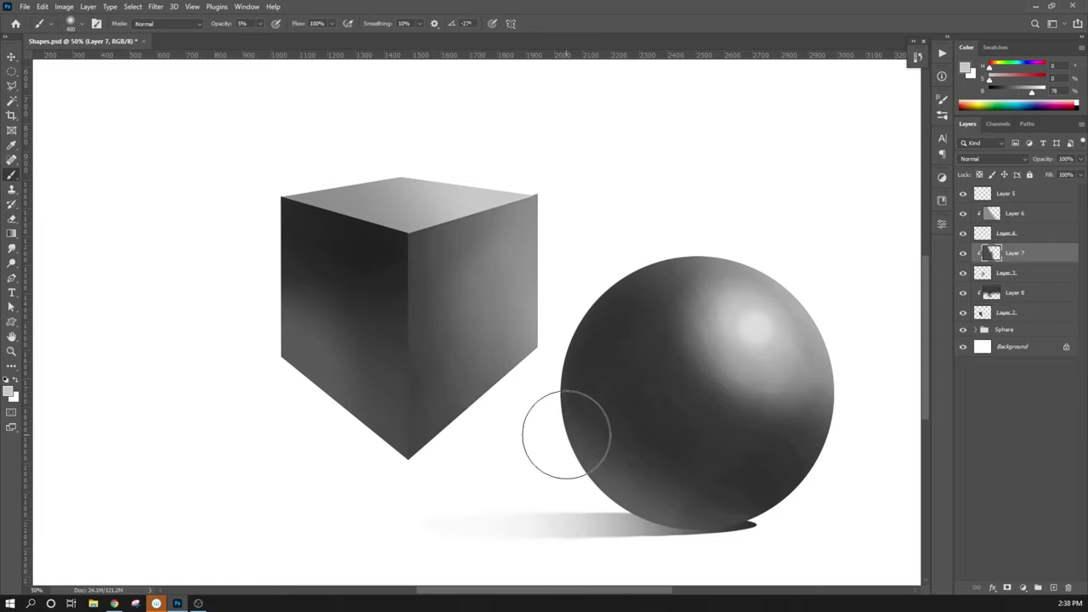
- Darken the left half of the top face on Layer 6 with a dark grey sampled from the left face at 5% opacity
left_click(1021, 214)
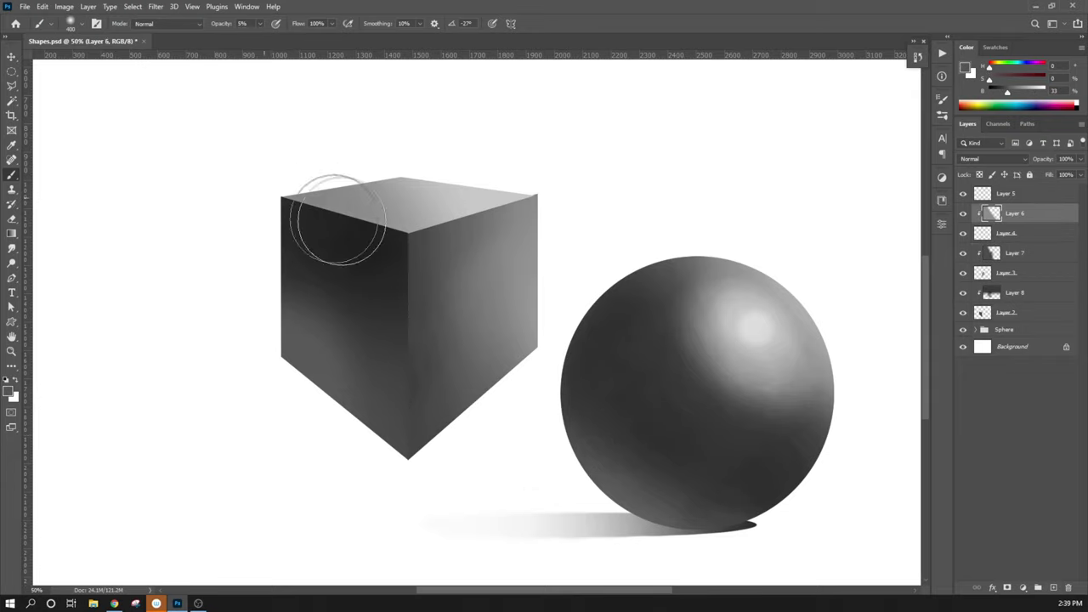
left_click(355, 231, "alt")
left_click(355, 232, "alt")
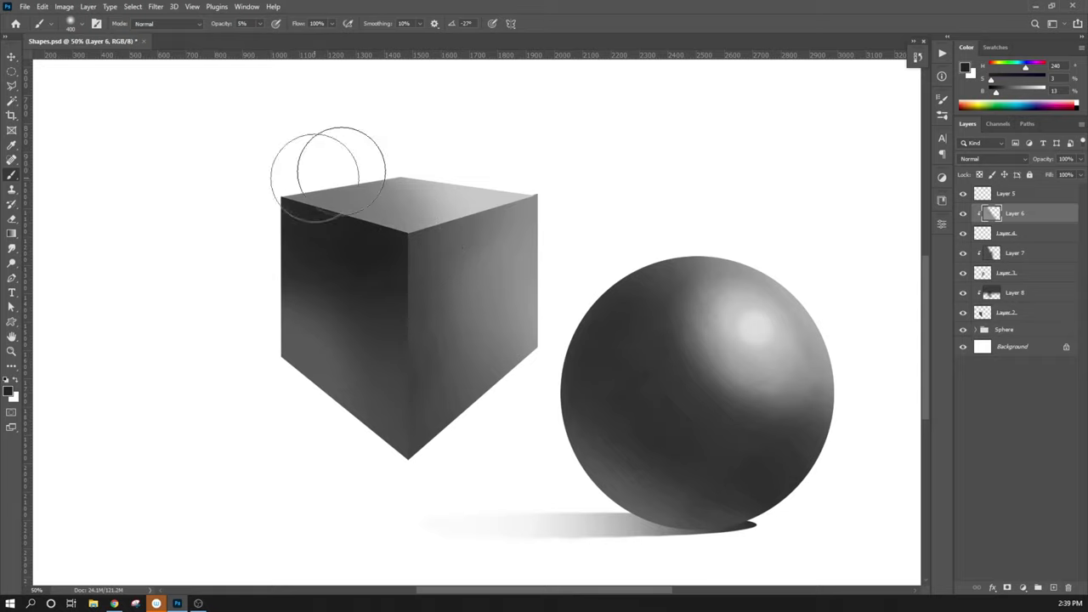
key("bracketleft")
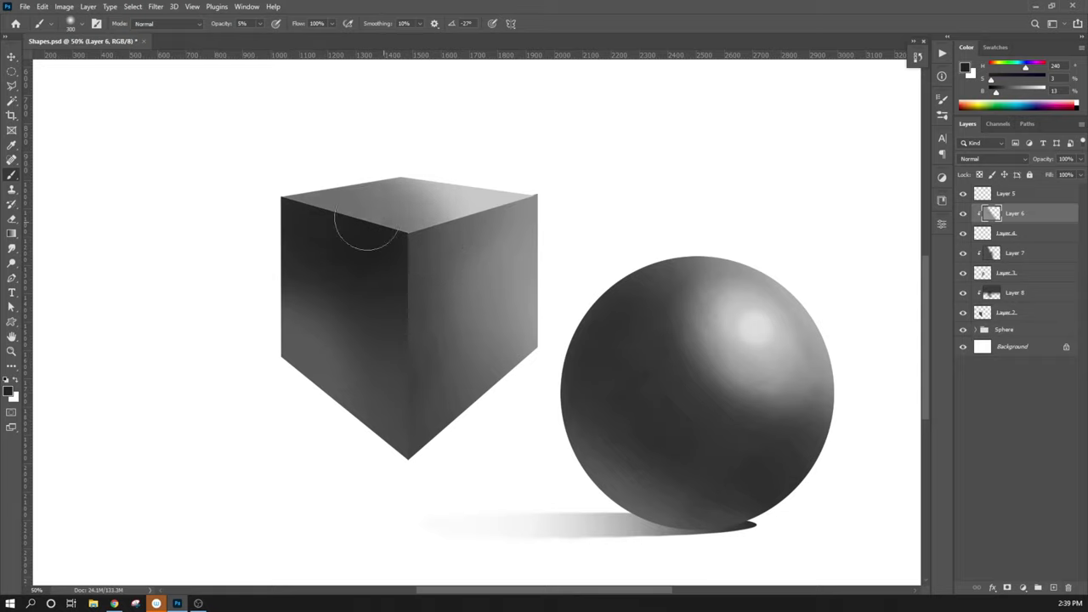
key("bracketright")
key("bracketright")
key("bracketright")
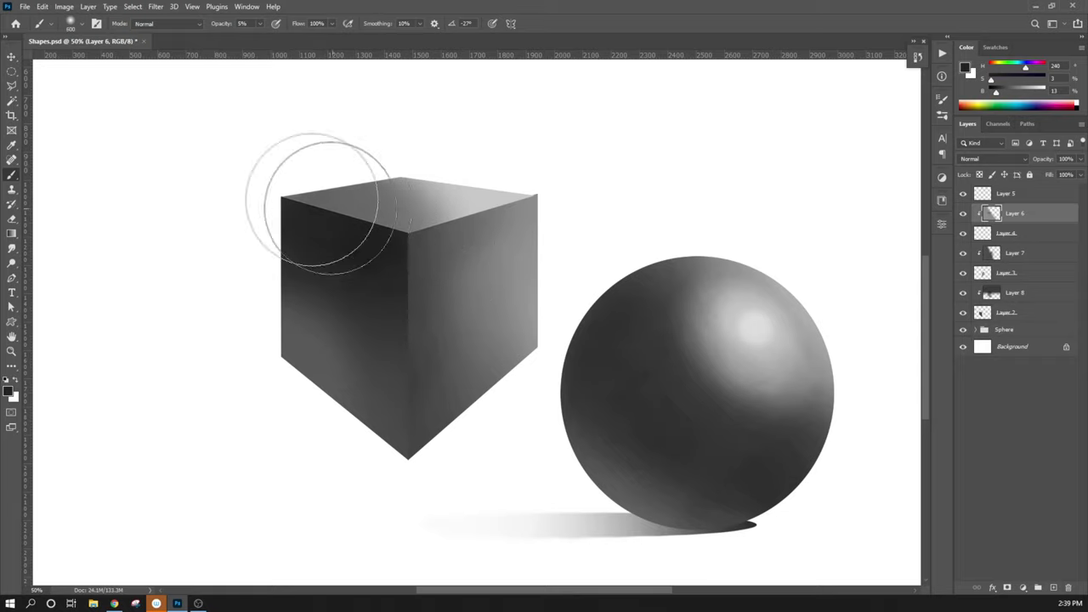
left_click_drag(340, 207, 362, 221)
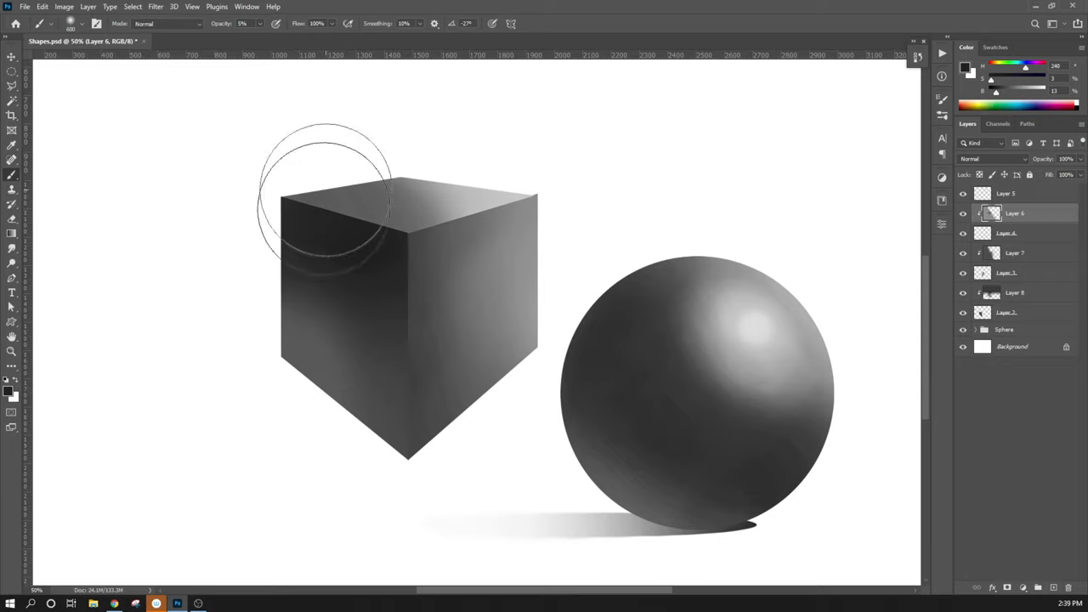
key("bracketleft")
key("bracketleft")
key("bracketleft")
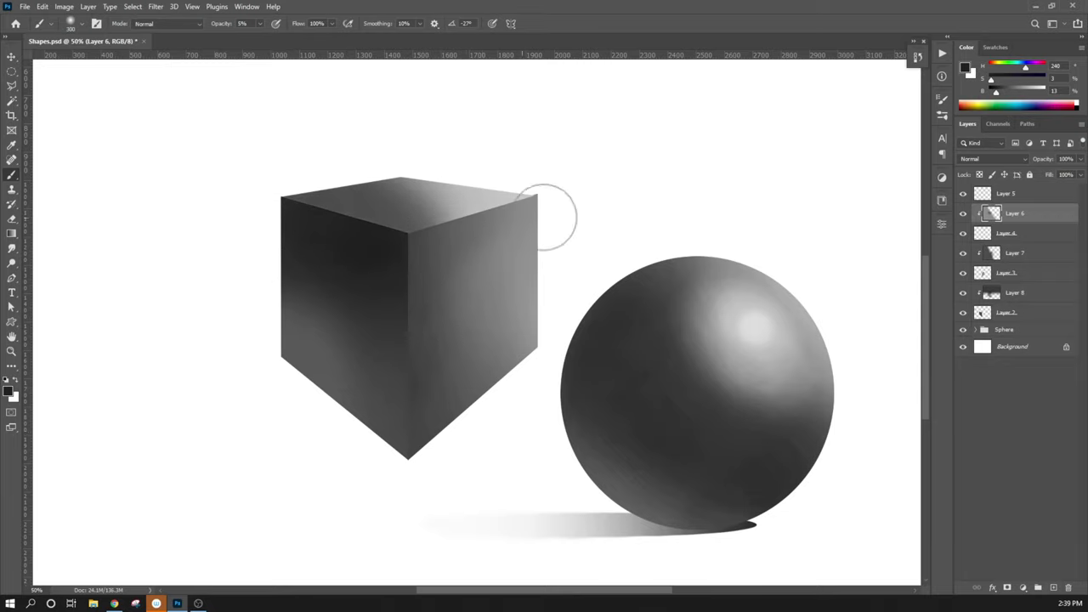
- Softly lighten the cube's side faces on Layers 7 and 8 with a light grey sampled from the top face, and view the whole canvas
key("alt")
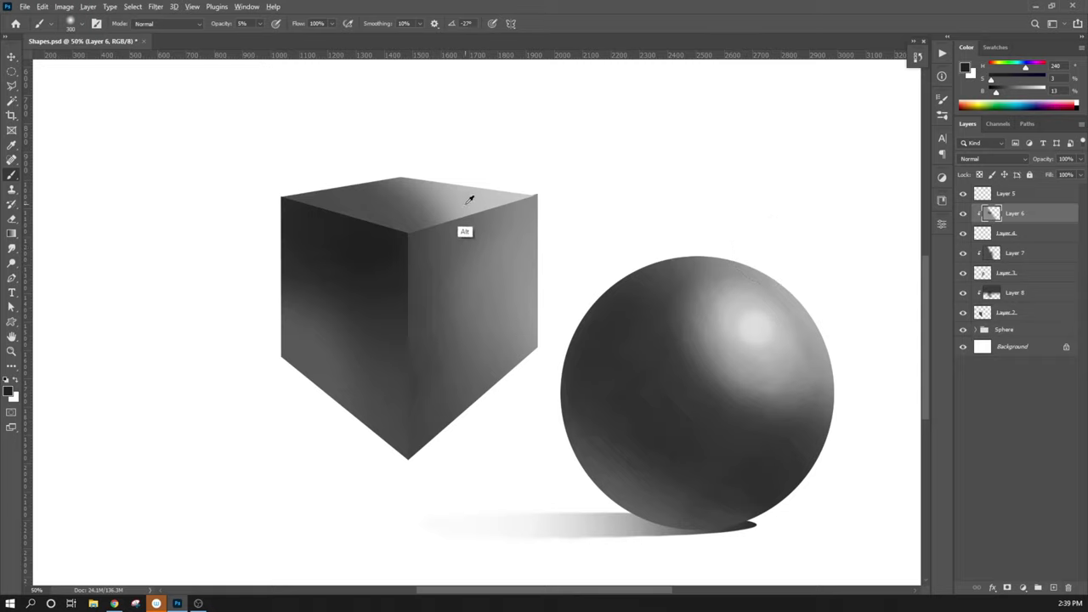
left_click(468, 199, "alt")
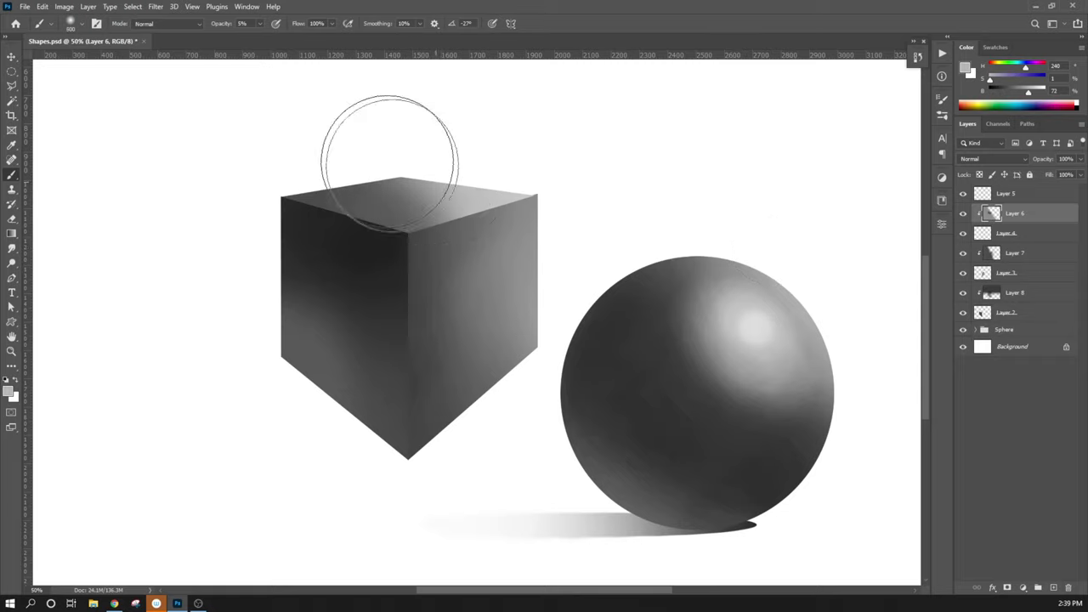
left_click(1016, 252)
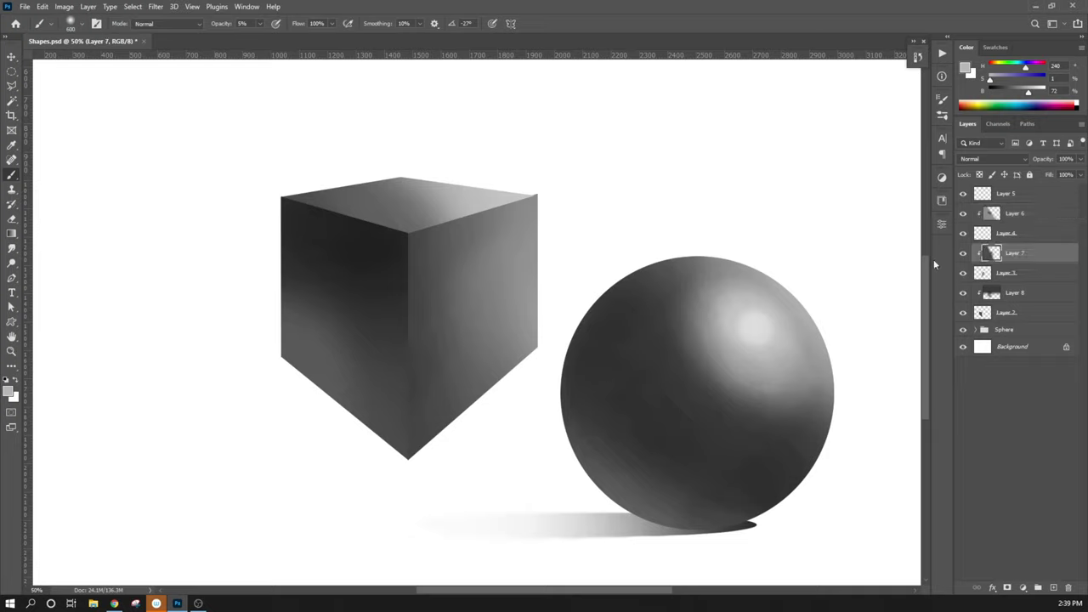
left_click_drag(1016, 213, 1025, 298)
left_click(1025, 298)
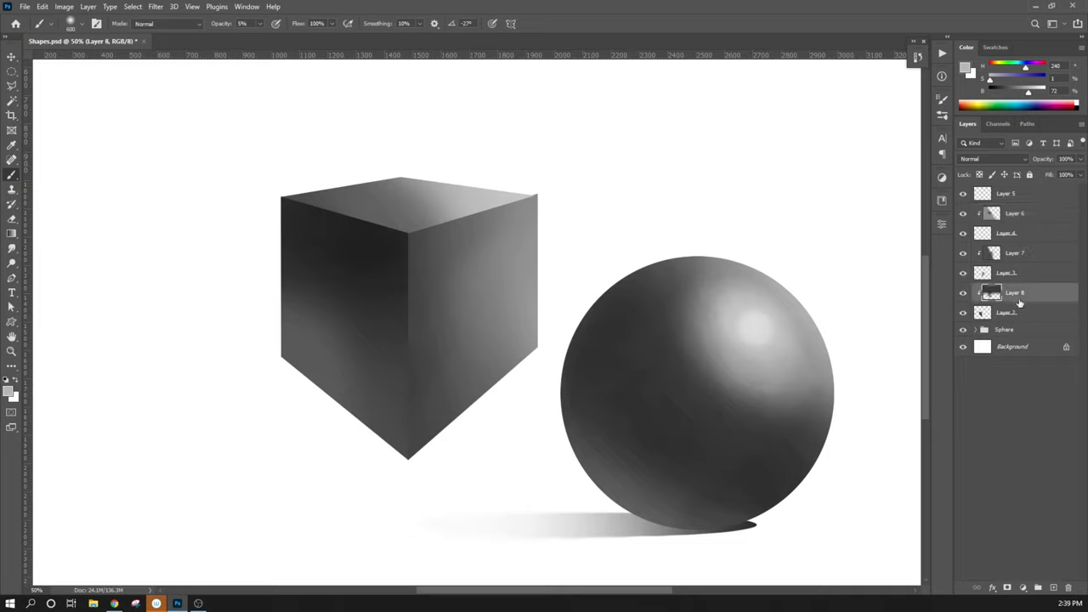
left_click(1024, 253)
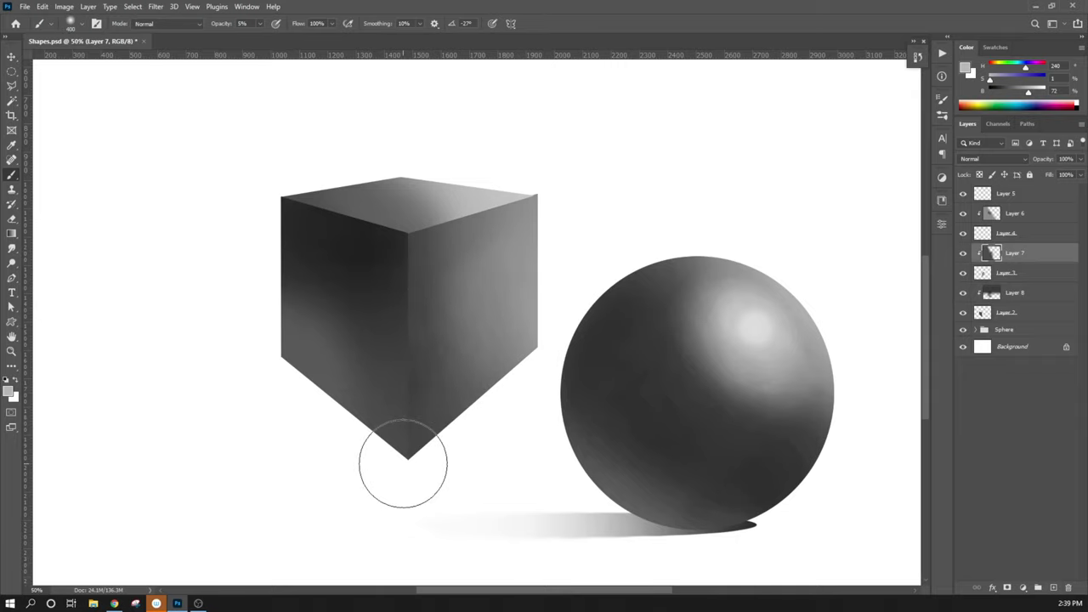
left_click(1051, 294)
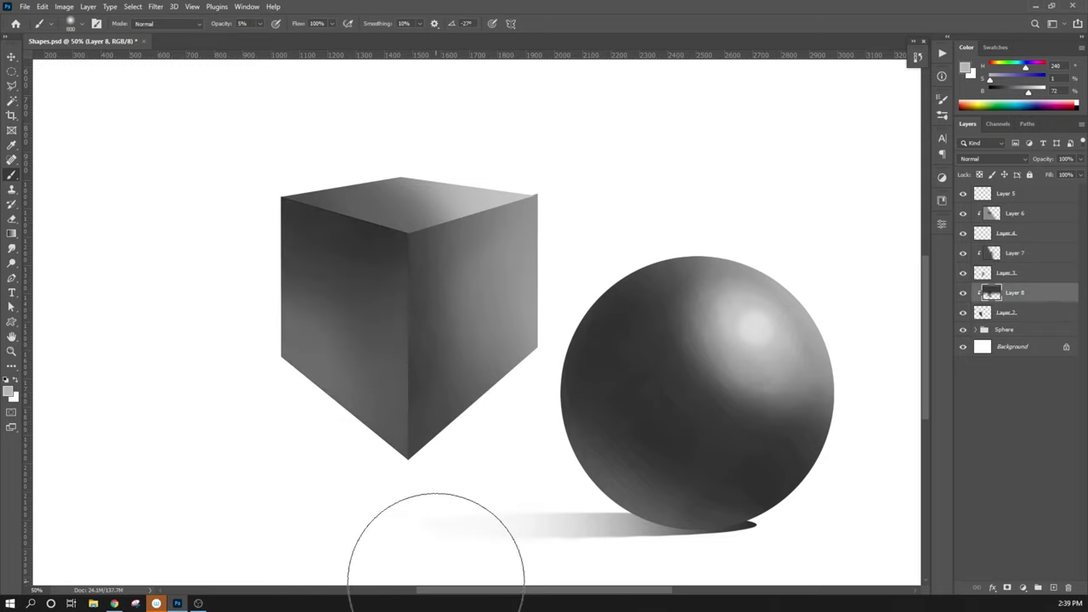
key("ctrl+minus")
key("ctrl+minus")
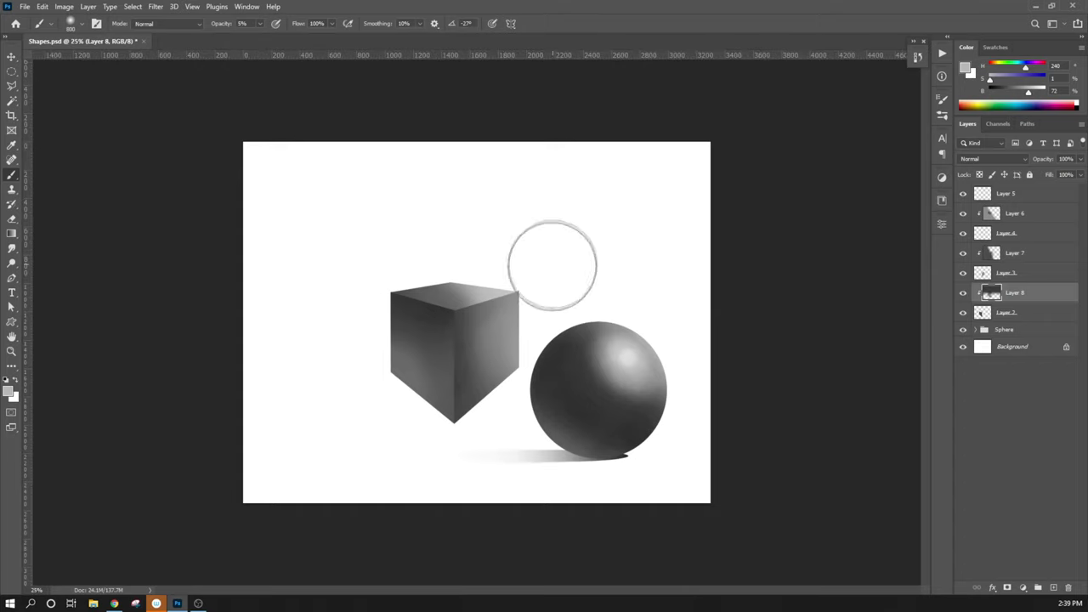
- Select Layer 5 and shrink the brush to 8 px for detail work along the cube's edges
key("ctrl+plus")
key("ctrl+plus")
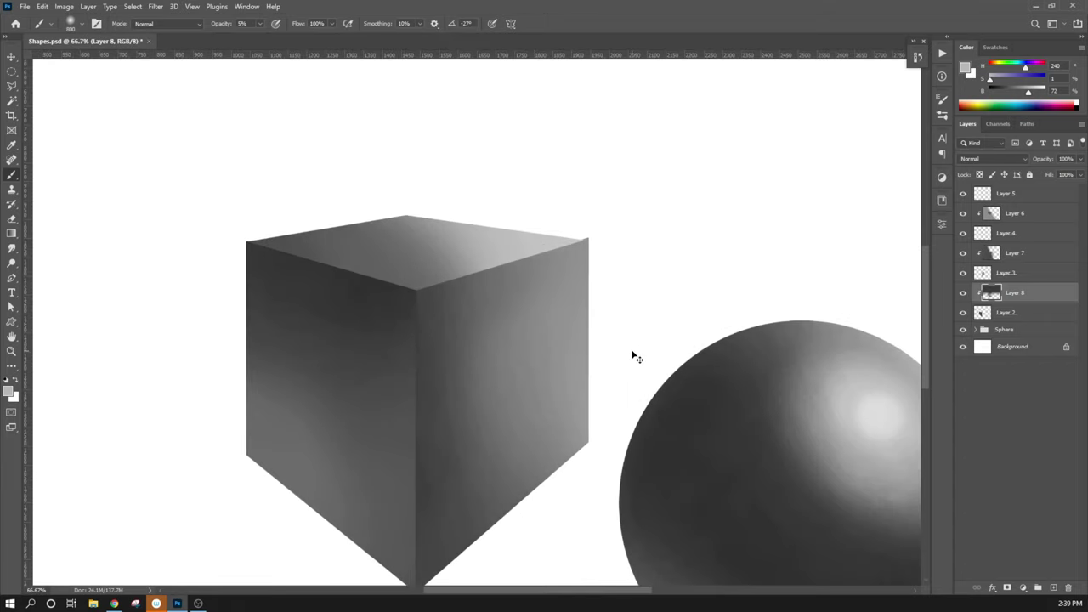
key("ctrl+minus")
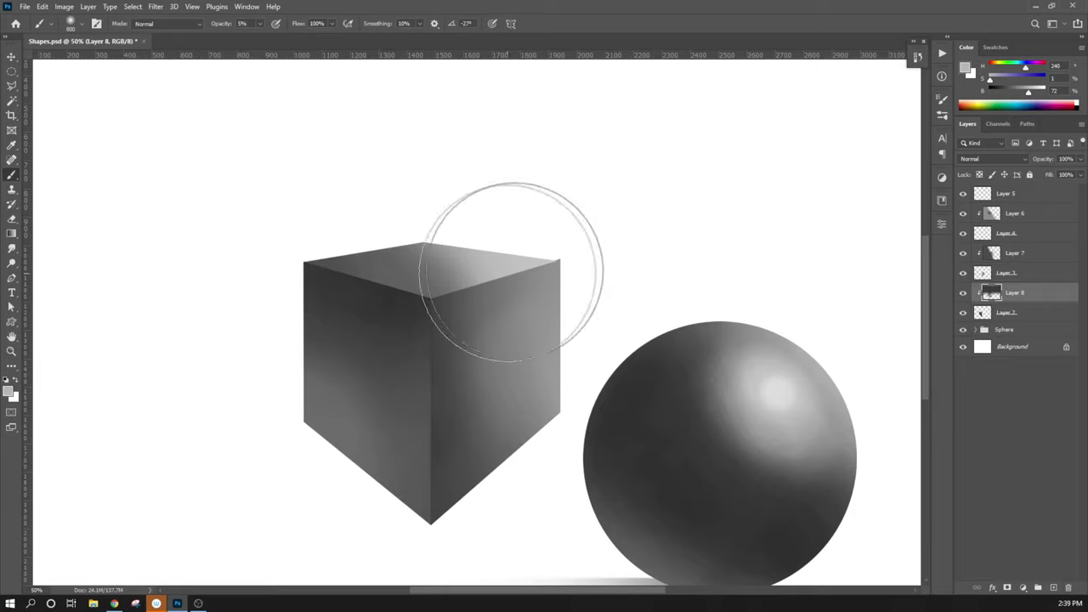
left_click(1014, 196)
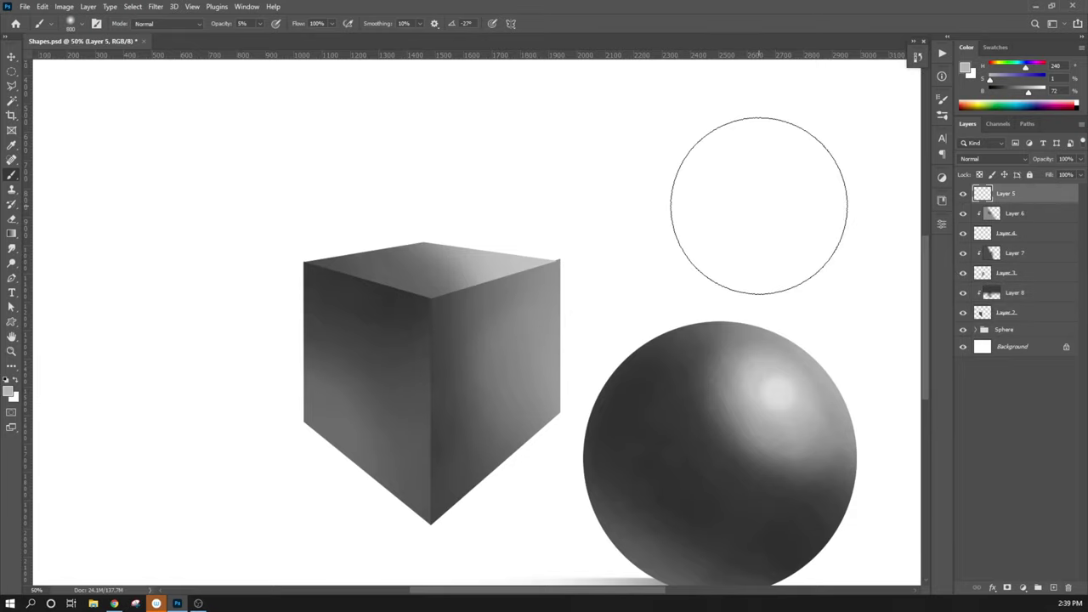
key("ctrl+plus")
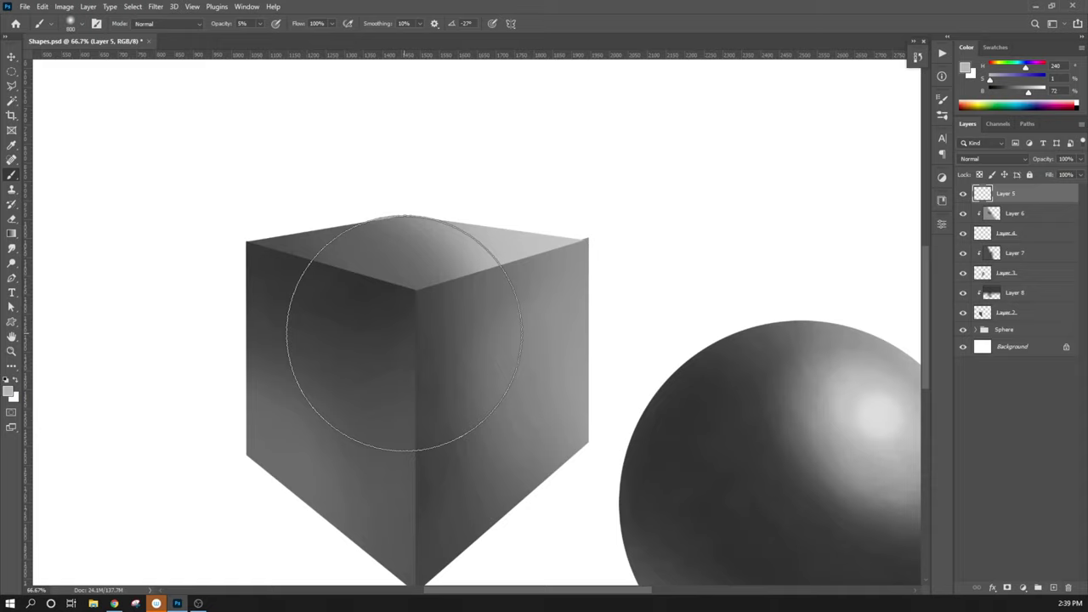
key("bracketleft")
key("bracketleft")
key("bracketleft")
key("bracketleft")
key("bracketleft")
key("bracketleft")
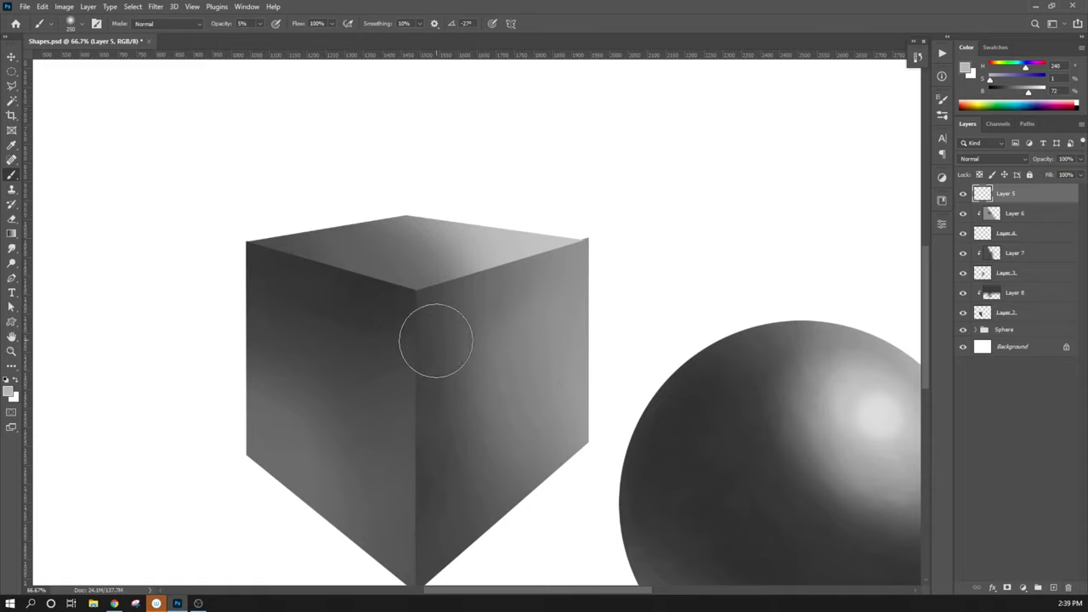
key("bracketleft")
key("bracketleft")
key("bracketleft")
key("bracketleft")
key("bracketleft")
key("bracketleft")
key("bracketleft")
key("bracketleft")
key("bracketleft")
key("bracketleft")
key("bracketleft")
key("bracketleft")
key("bracketleft")
key("ctrl+plus")
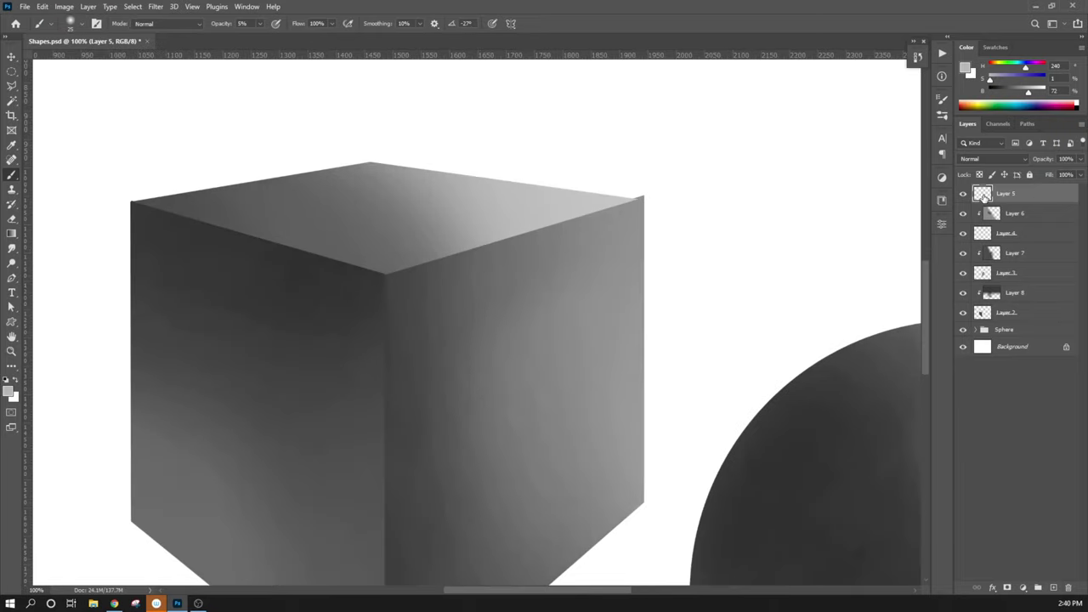
key("bracketleft")
- Try painting the edge between the cube's top and right faces at 100% opacity with greys sampled beside it
key("alt")
left_click(403, 272, "alt")
key("0")
left_click_drag(386, 274, 446, 255)
key("ctrl+z")
key("shift")
left_click(411, 256, "alt")
left_click_drag(391, 272, 417, 266)
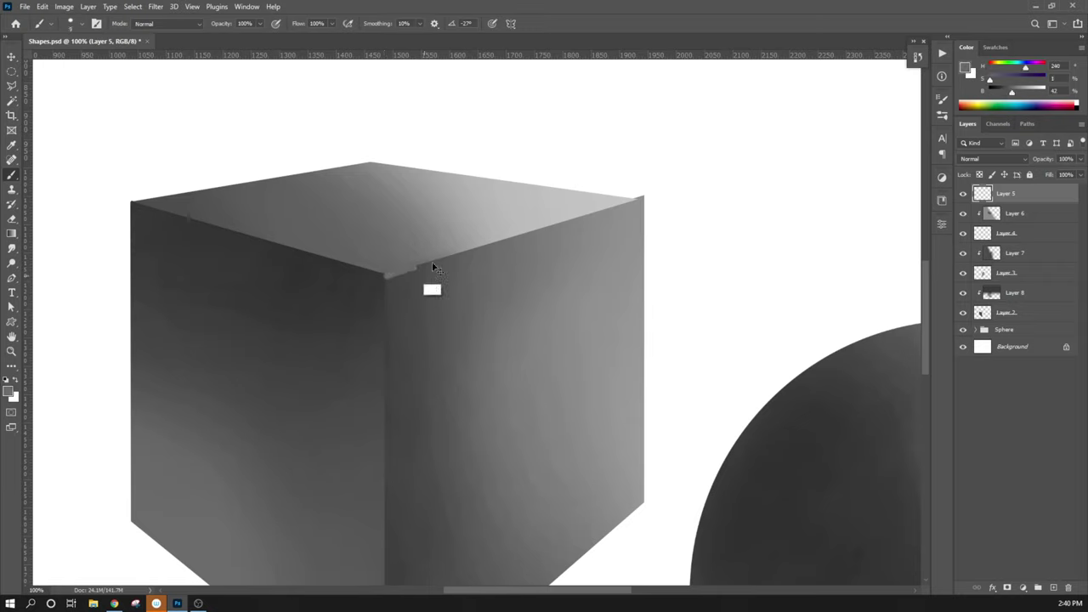
key("ctrl+z")
left_click_drag(377, 279, 380, 275)
key("ctrl+z")
- Paint the inner part of the edge between the top and right faces at 50% opacity, using greys sampled along that edge
left_click(394, 275, "alt")
mouse_move(413, 268)
left_mouse_down()
mouse_move(440, 258)
mouse_move(393, 272)
left_mouse_up()
left_click(417, 262, "alt")
left_click_drag(478, 247, 429, 261)
- Enable Shape Dynamics and Transfer for the 8 px brush
left_click(918, 58)
left_click(918, 59)
left_click(941, 98)
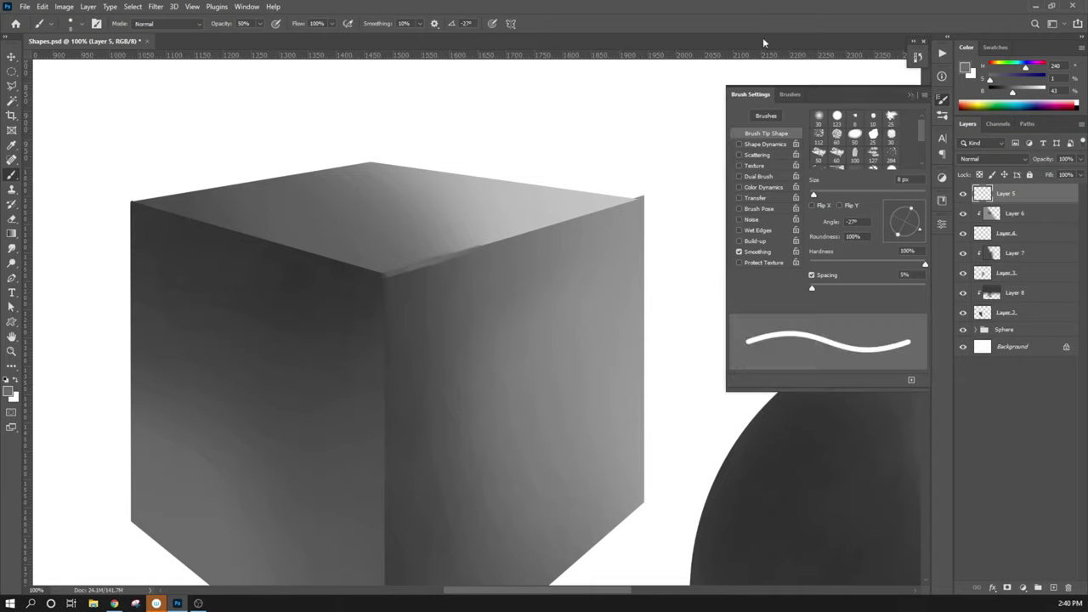
left_click(740, 145)
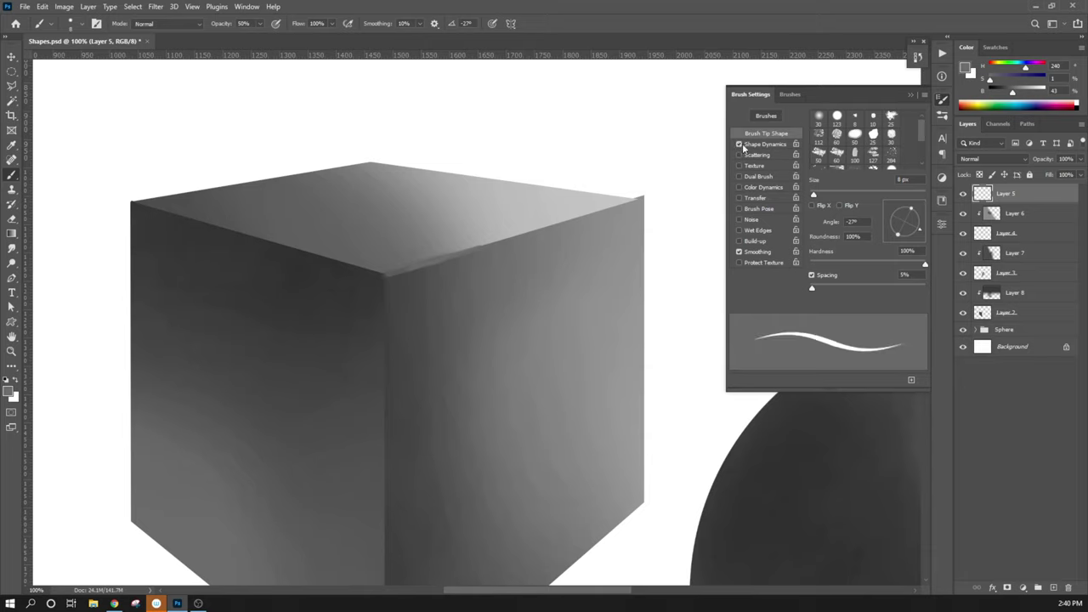
left_click(738, 197)
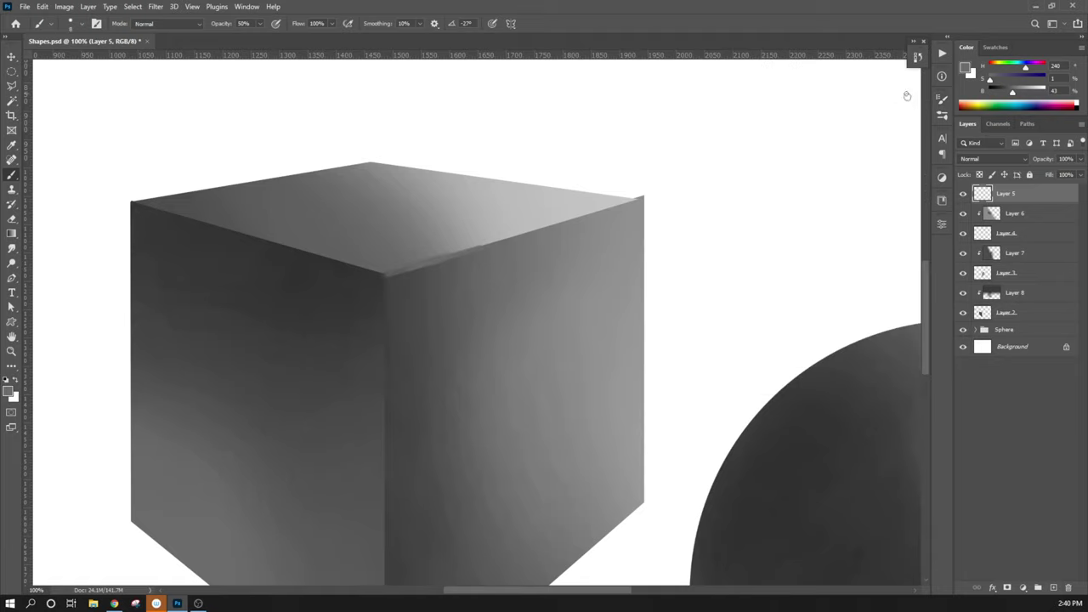
left_click(910, 94)
- Paint a thin light grey highlight along the whole edge between the top and right faces at 50% opacity, sampling greys from the cube
left_click(439, 247, "alt")
left_click(512, 235, "alt")
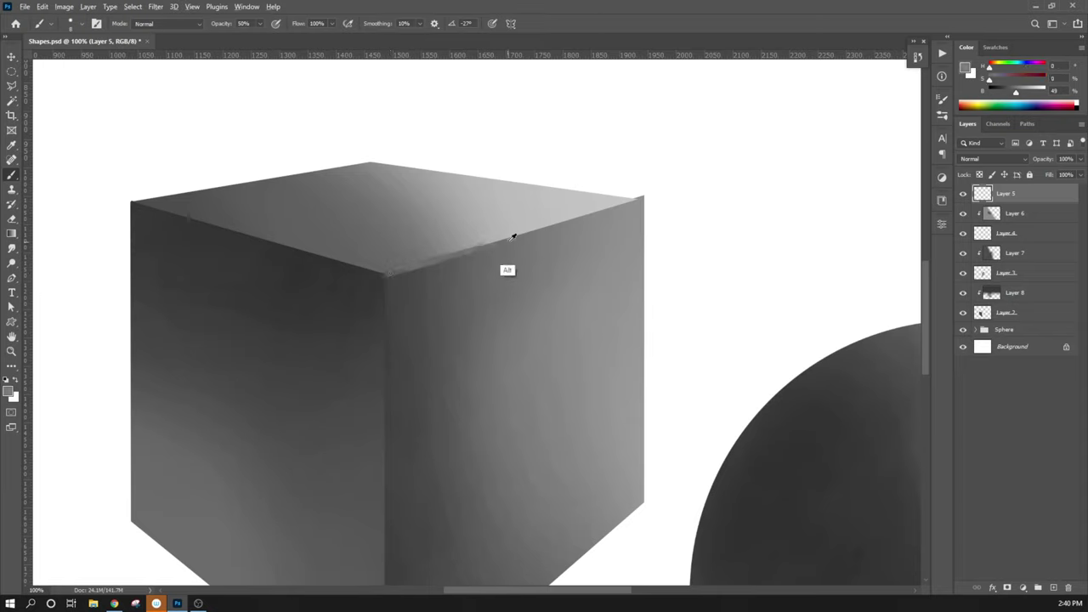
left_click_drag(466, 250, 538, 231)
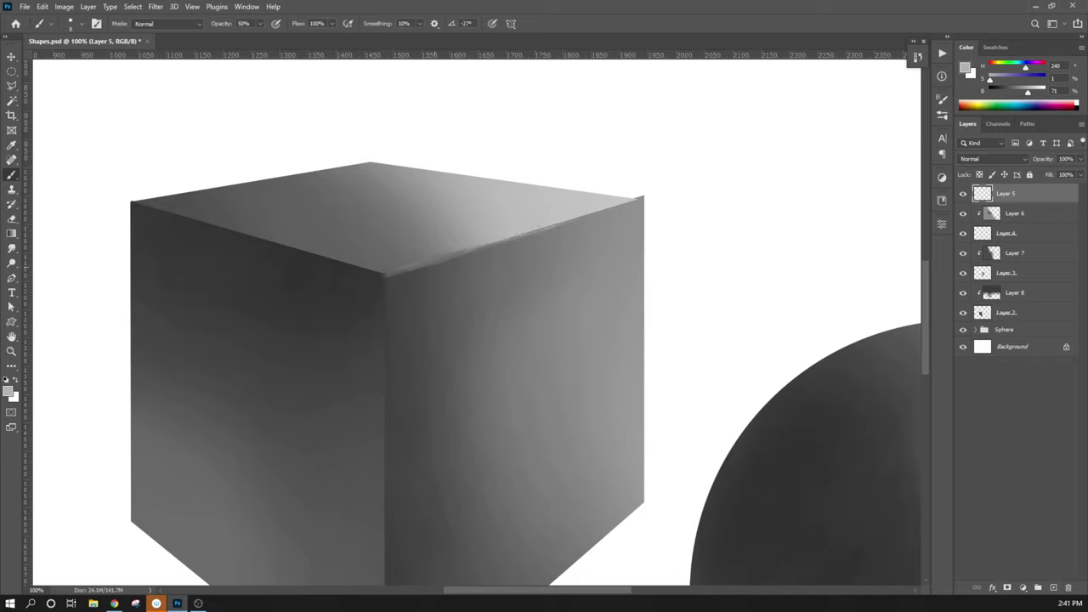
left_click_drag(580, 218, 631, 201)
left_click_drag(508, 239, 385, 274)
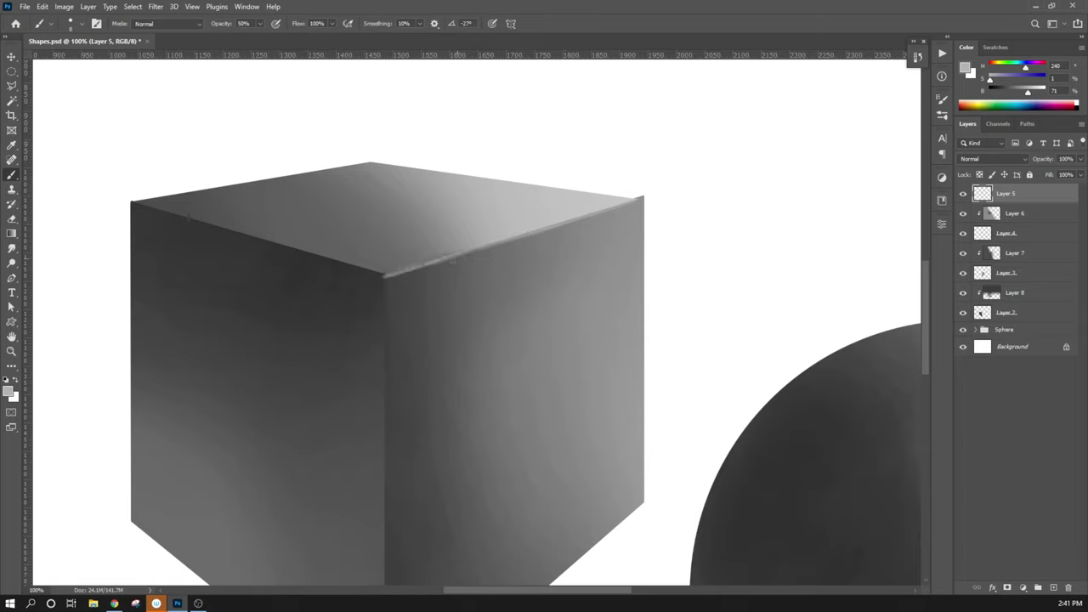
left_click(393, 310, "alt")
left_click(470, 242, "alt")
- Soften the edge between the top and left faces at 20% opacity with dark greys sampled near the cube's outer left corner
left_click(190, 224, "alt")
left_click(191, 209, "alt")
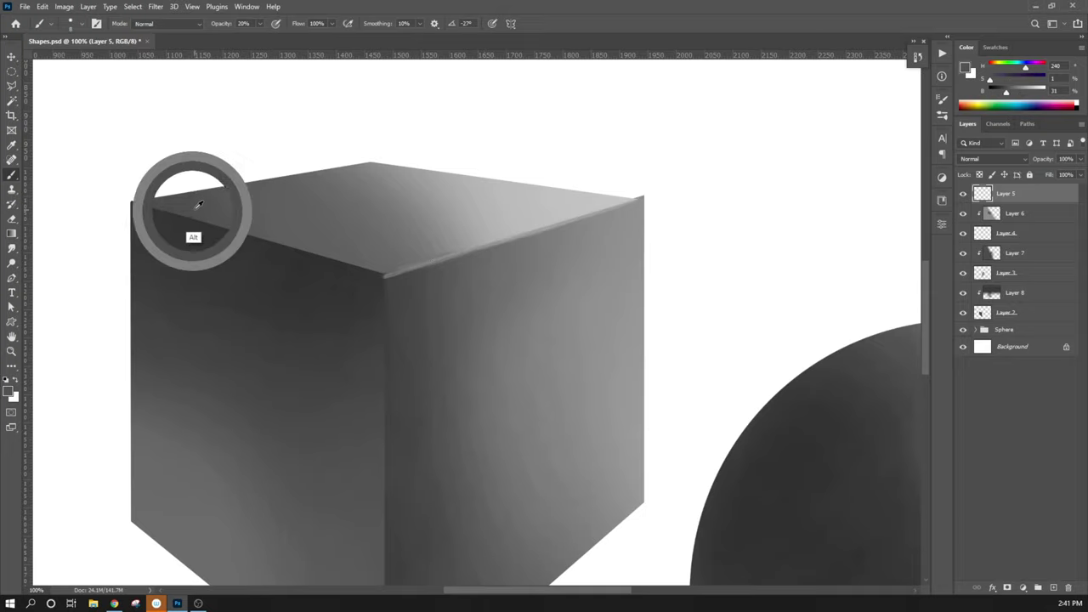
left_click_drag(143, 204, 132, 202)
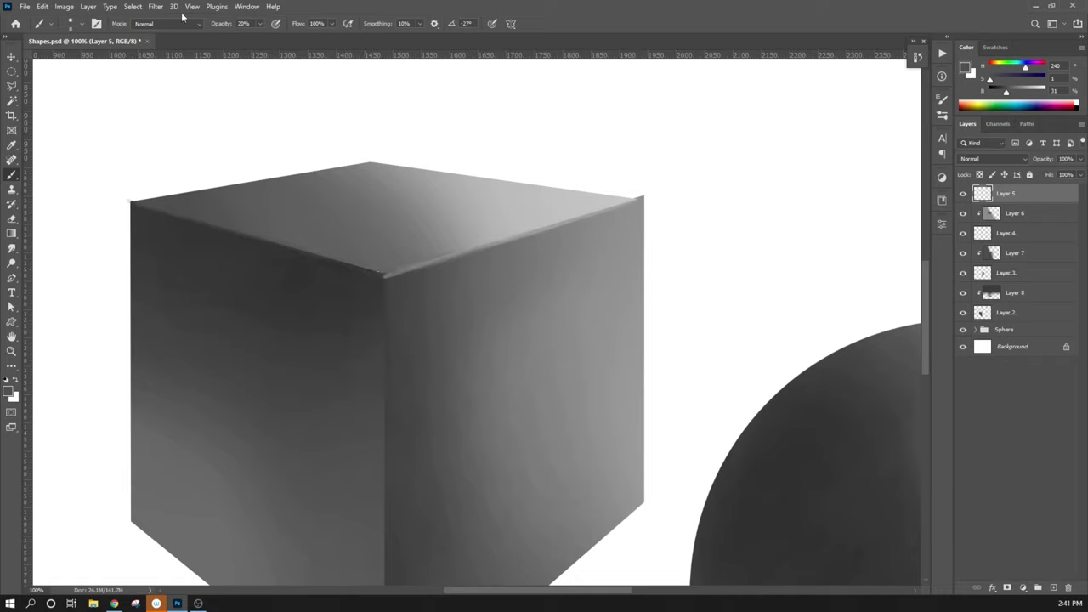
- Paint a thin highlight down the cube's front vertical edge at 40% opacity, using greys sampled from the surrounding faces
key("4")
scroll(420, 357, "down", 2)
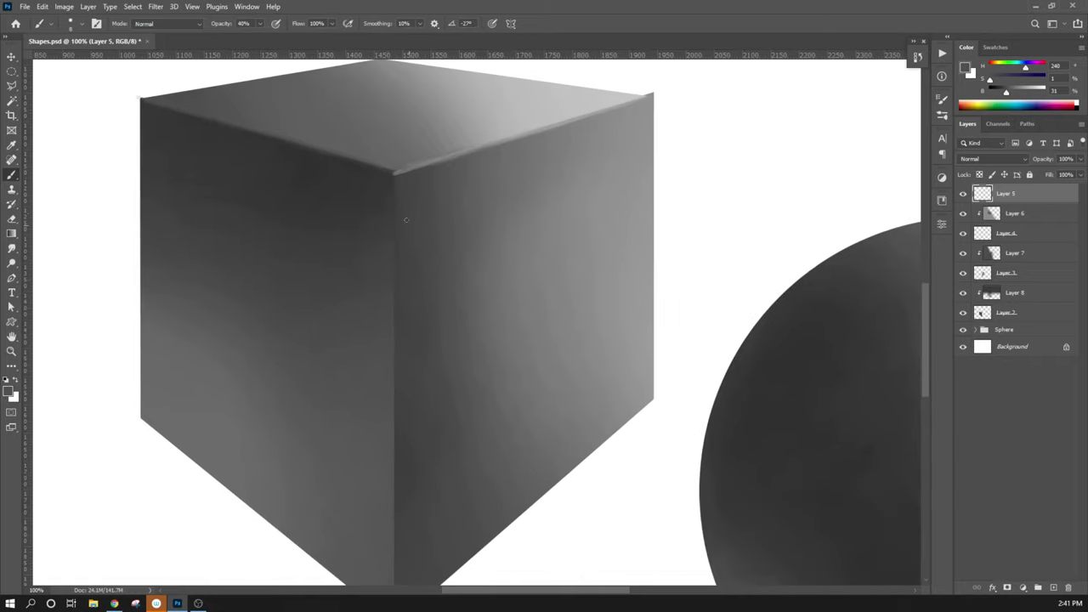
left_click(450, 149, "alt")
left_click_drag(393, 202, 394, 175)
left_click(388, 177, "alt")
left_click(466, 250, "alt")
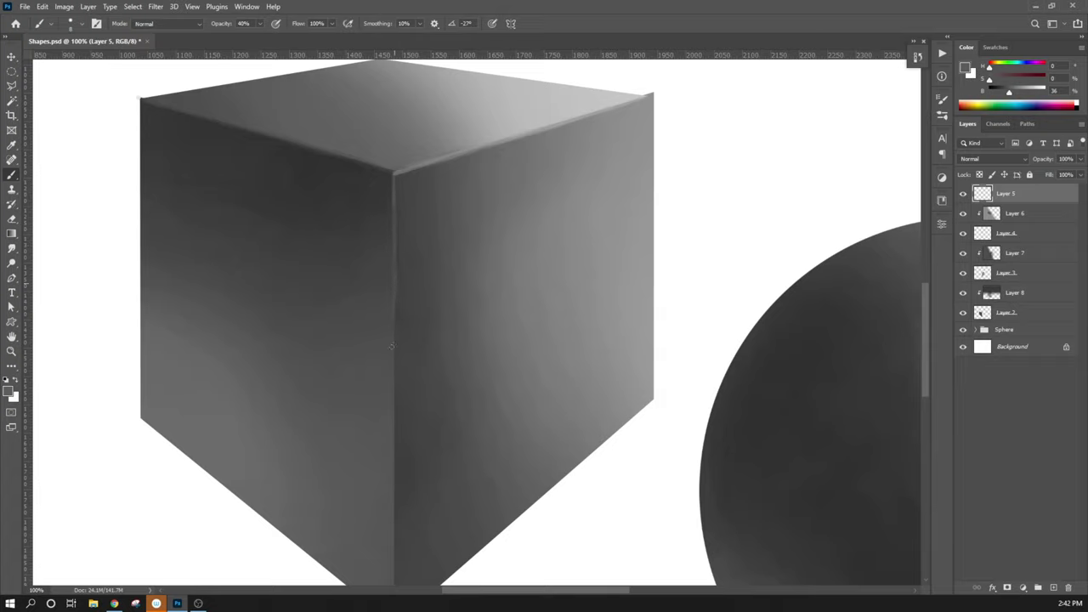
scroll(391, 346, "down", 3)
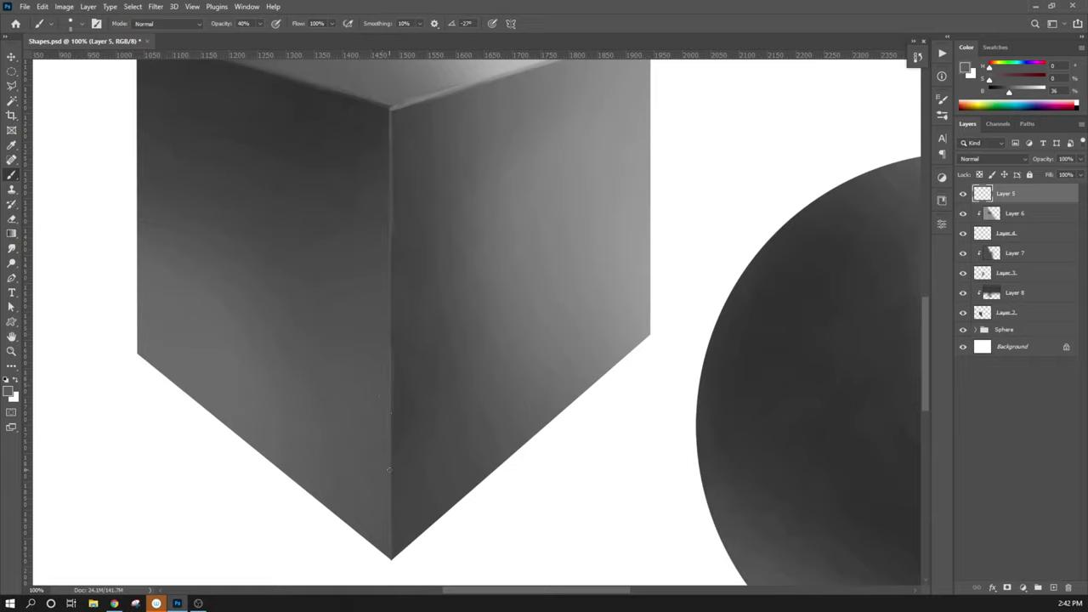
left_click(396, 228, "alt")
- Touch up the edges near the cube's front corner with sampled greys, and clean the edge highlights with the Eraser at 50% opacity
scroll(473, 216, "up", 3)
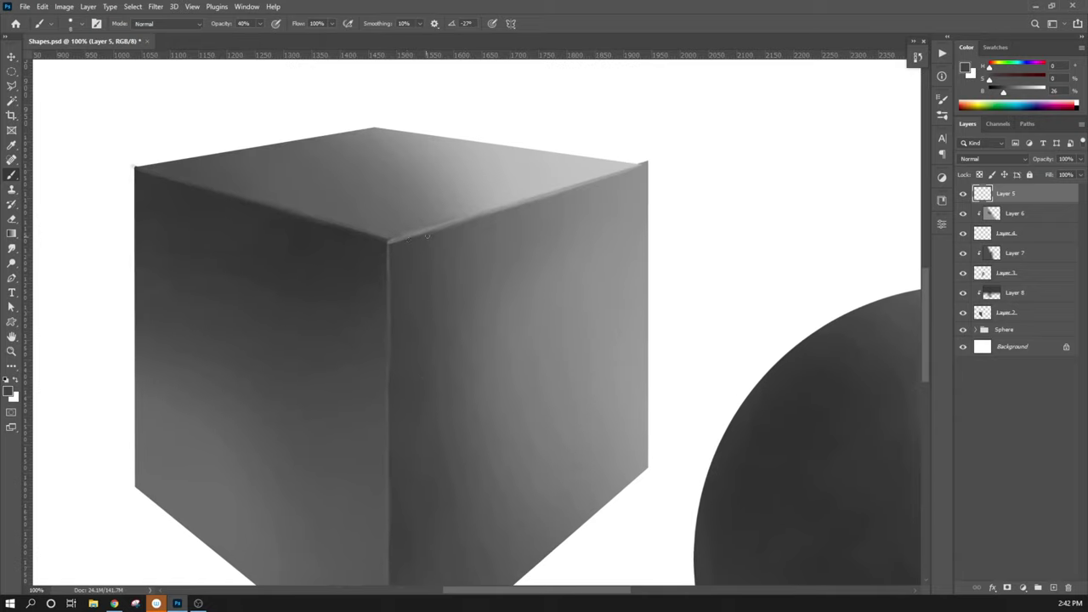
left_click(403, 231, "alt")
left_click(436, 238, "alt")
key("e")
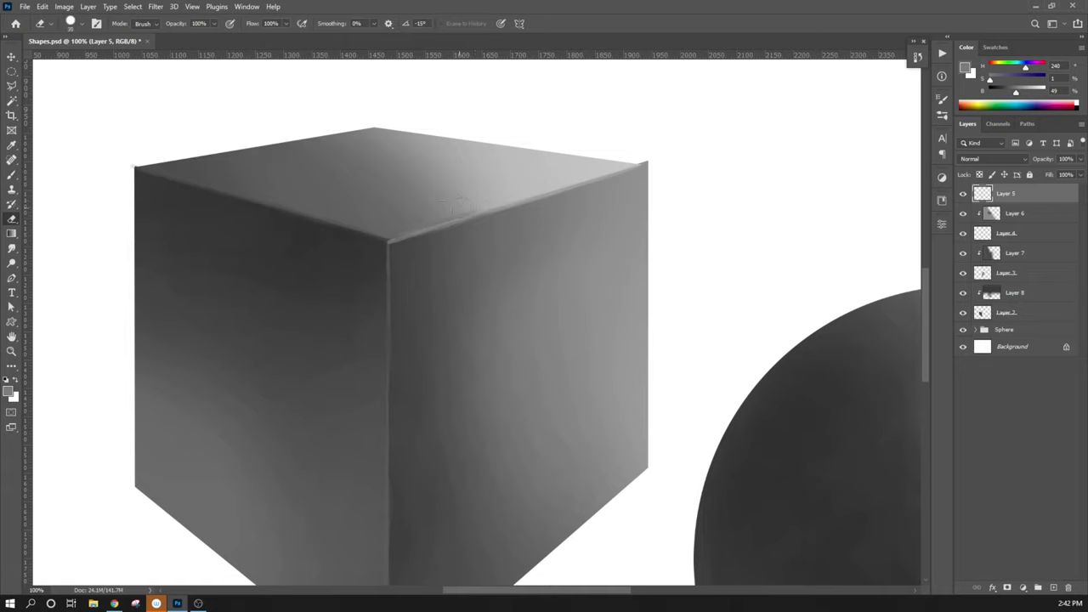
key("2")
key("ctrl+minus")
key("ctrl+minus")
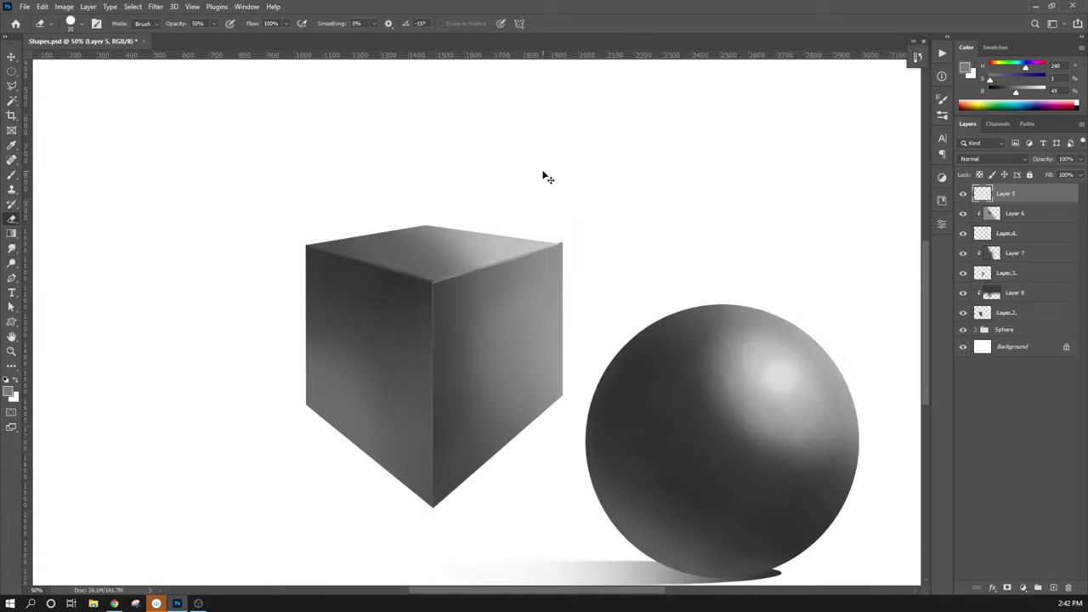
key("ctrl+minus")
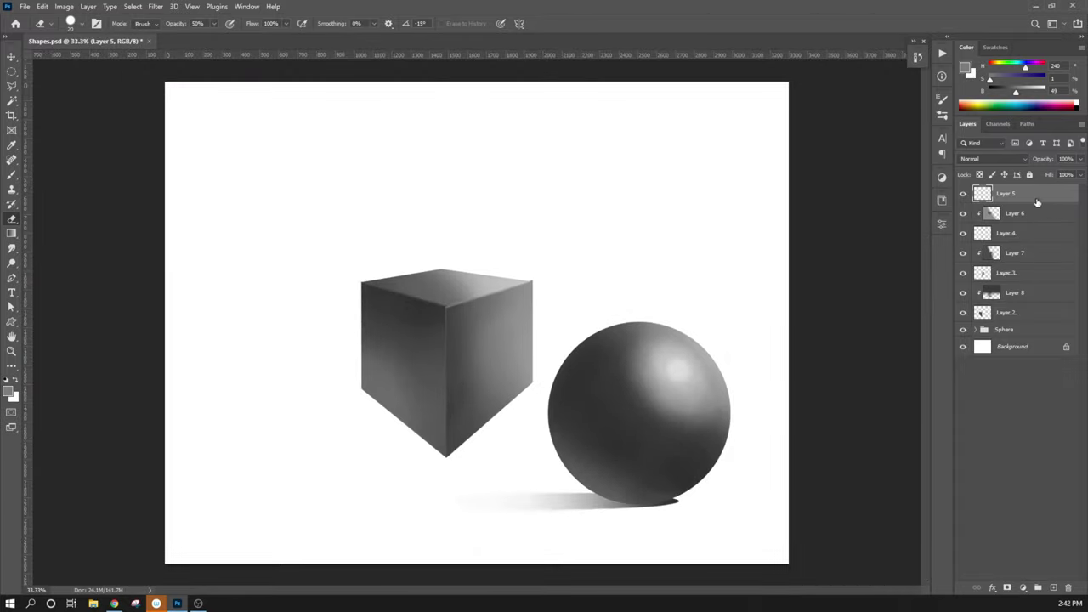
- Create a new layer for the cube's cast shadow and place it beneath Layer 2, directly above the Sphere group
left_click(1019, 314, "shift")
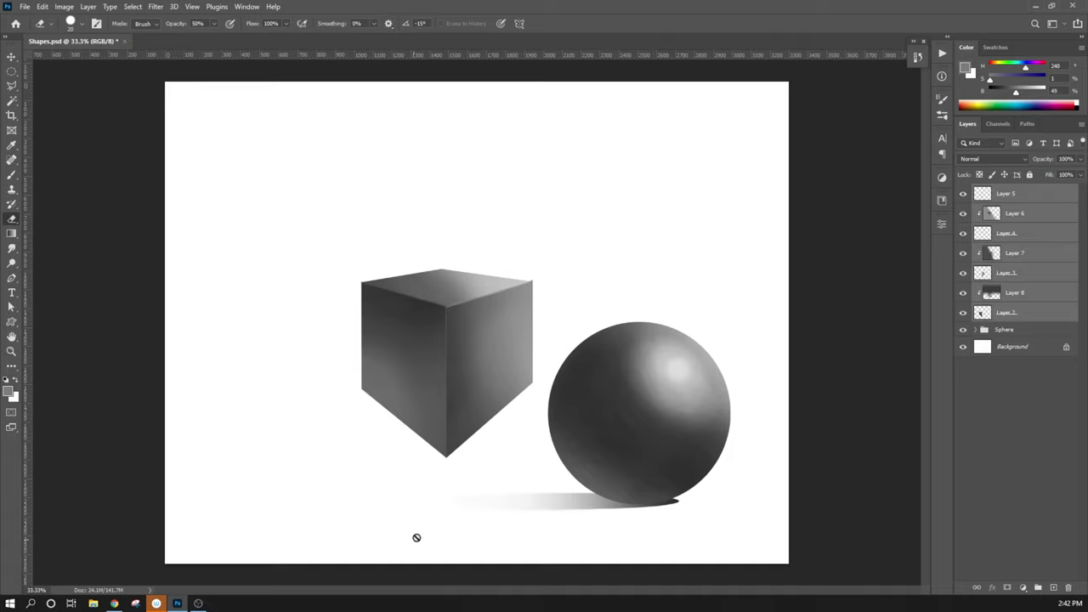
left_click(1020, 320)
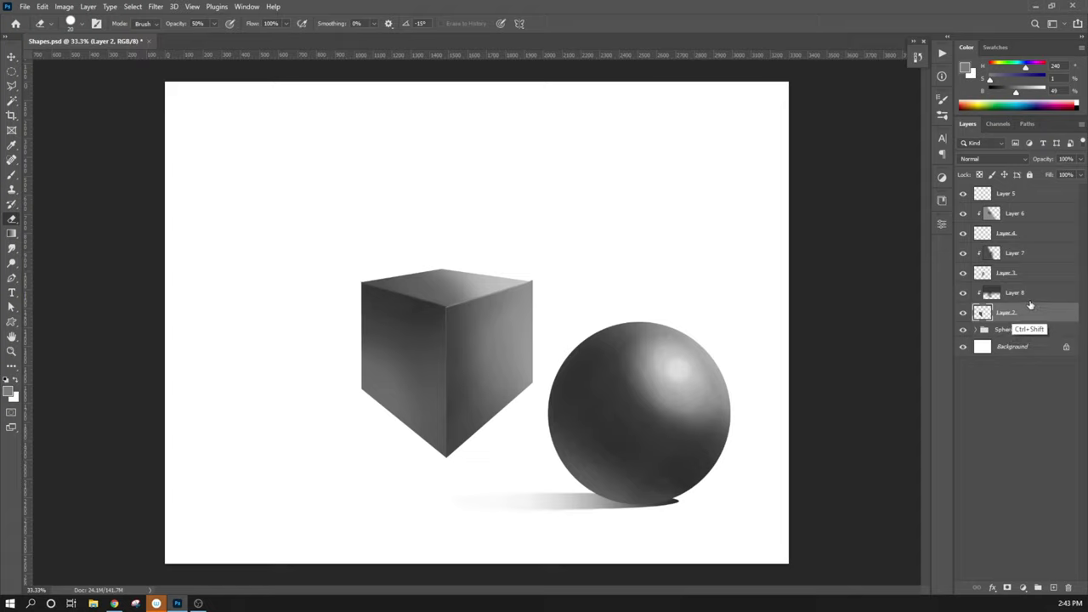
key("ctrl+shift+n")
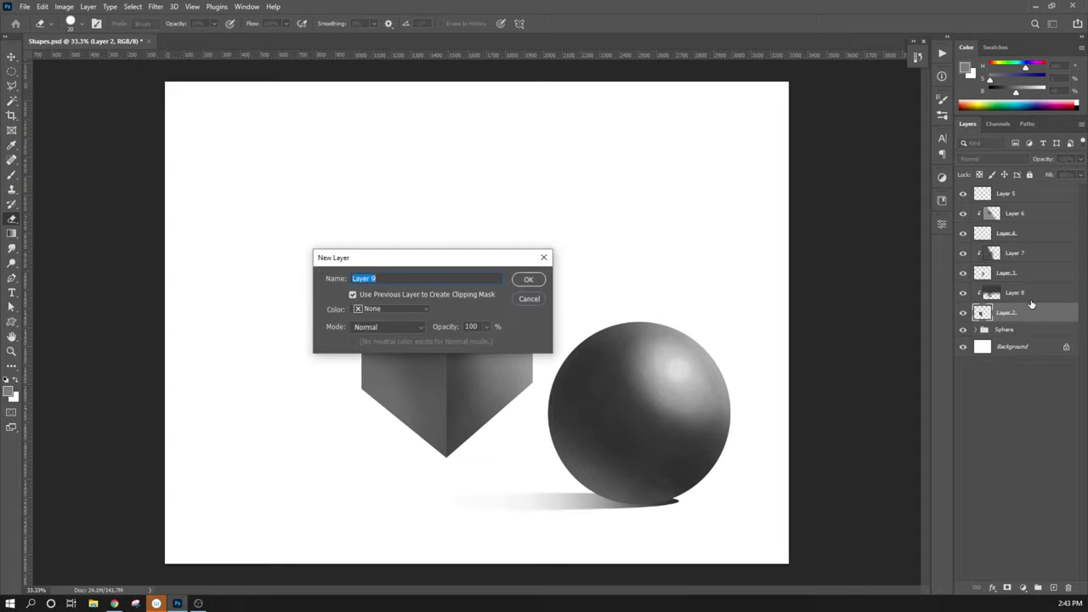
key("Return")
left_click_drag(1025, 316, 1017, 342)
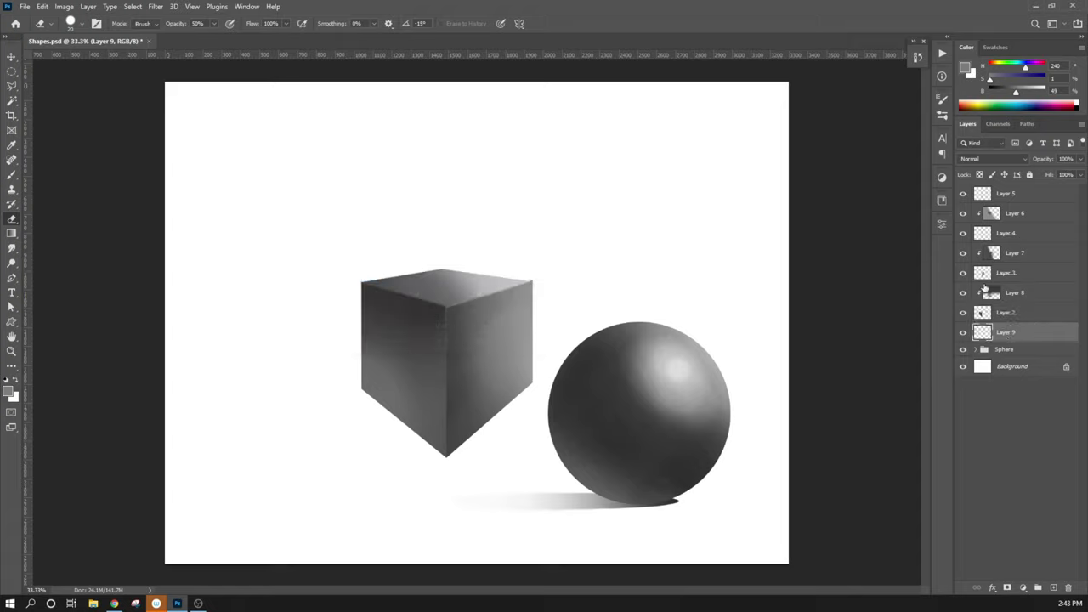
- Outline the cube's cast shadow with a polygonal lasso selection extending from its base toward the canvas's lower-left area
left_click(12, 85)
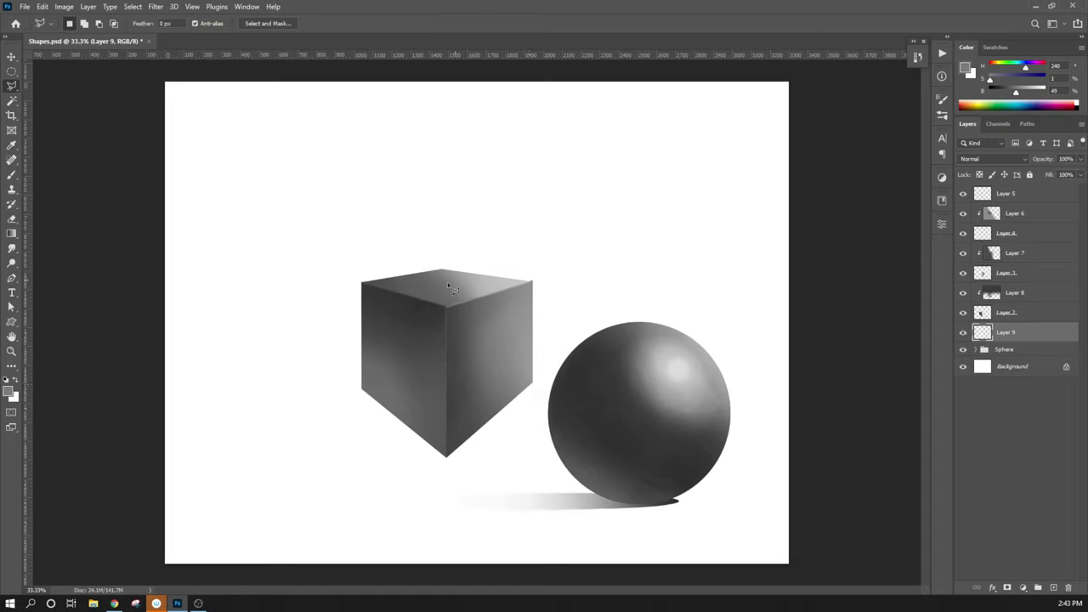
left_click(532, 383)
left_click(367, 543)
left_click(255, 493)
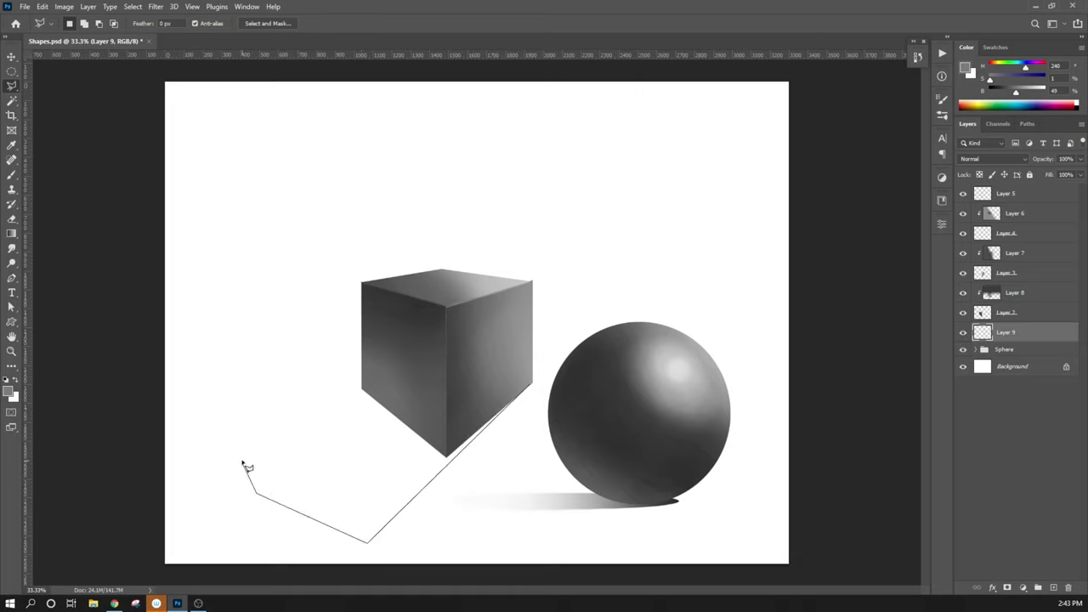
left_click(229, 455)
left_click(497, 371)
double_click(536, 388)
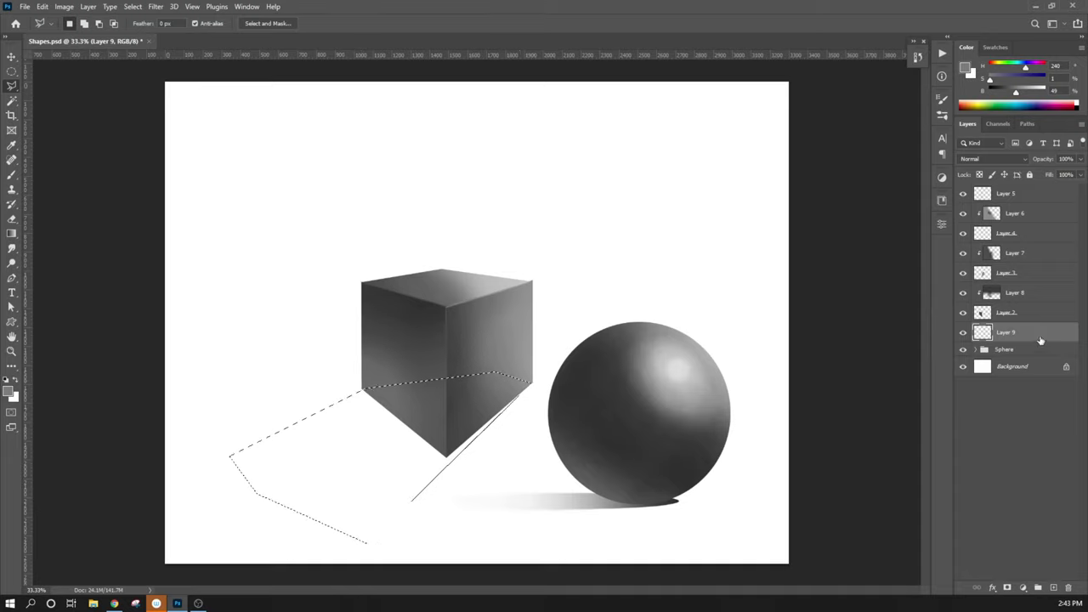
- Paint a soft black shadow inside the selection along the cube's base with a 1100 px brush at 40% opacity
key("d")
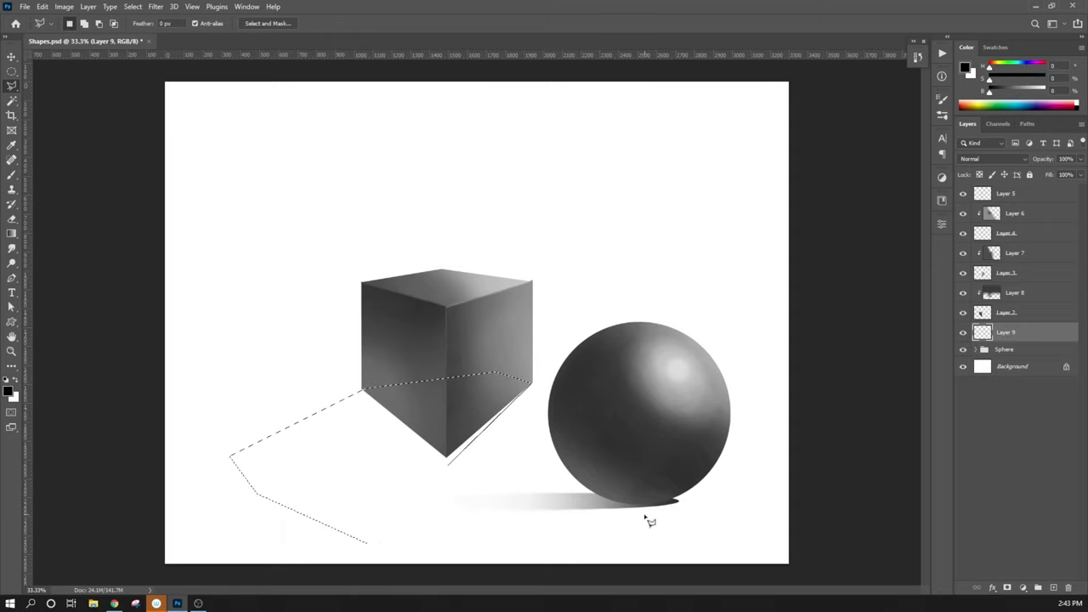
key("b")
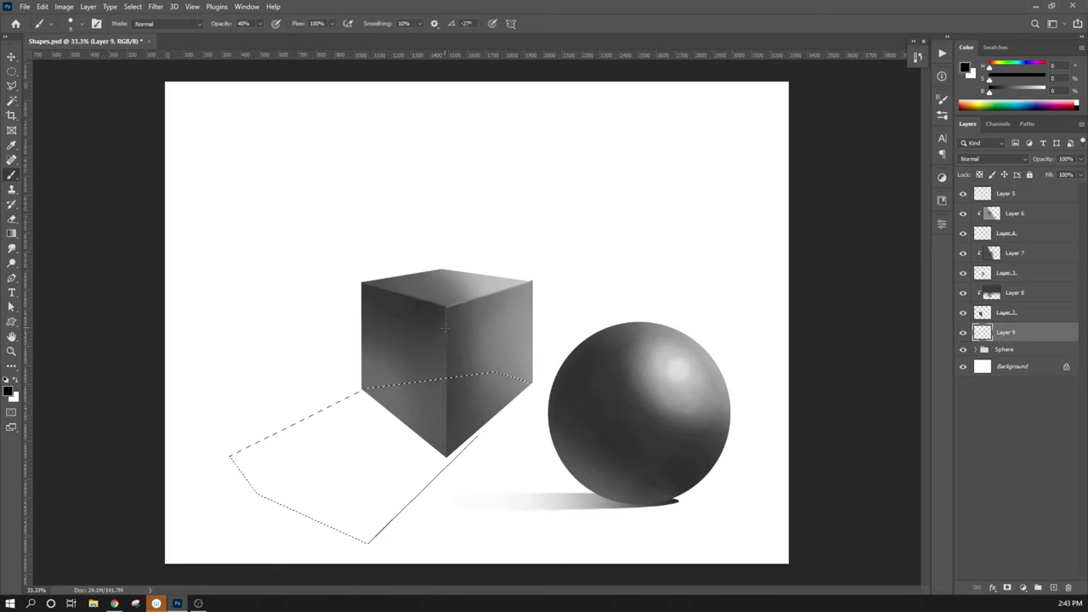
key("bracketright")
key("bracketright")
key("bracketright")
key("bracketright")
key("bracketright")
key("bracketright")
key("bracketright")
key("bracketright")
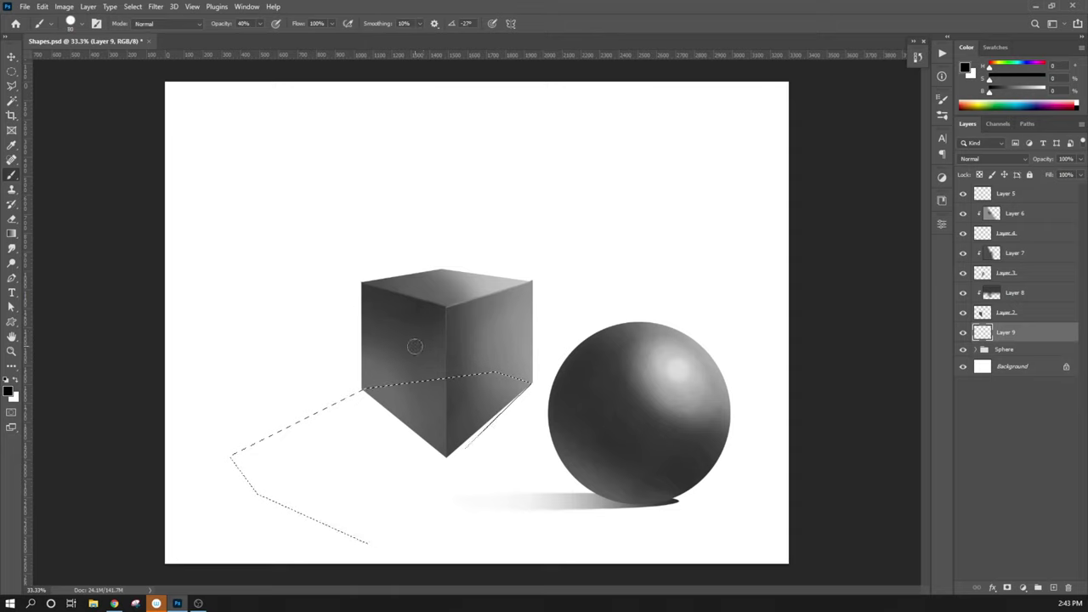
key("bracketright")
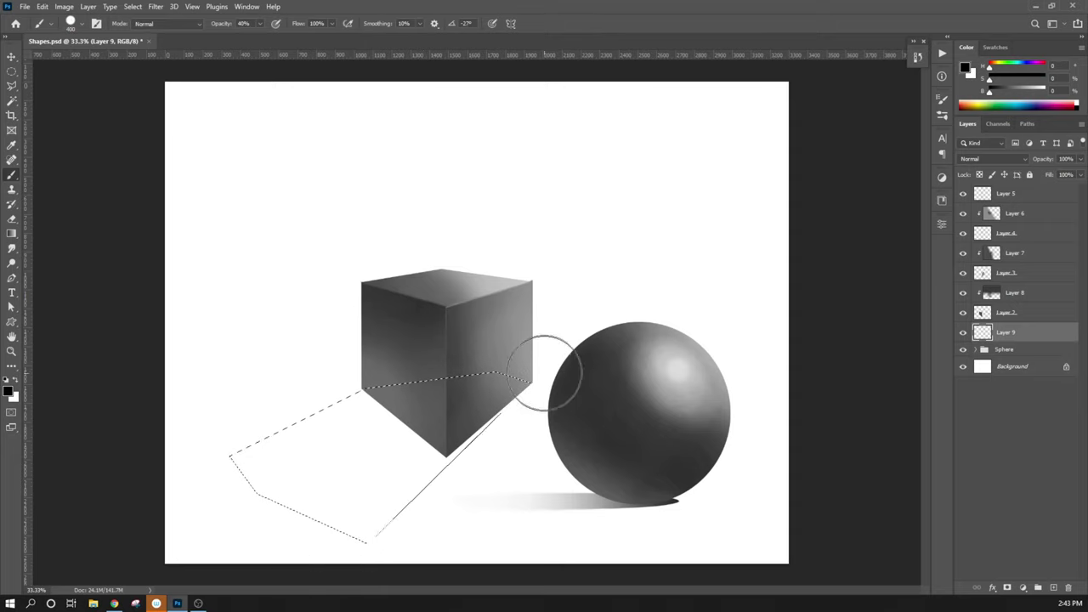
left_click(448, 461)
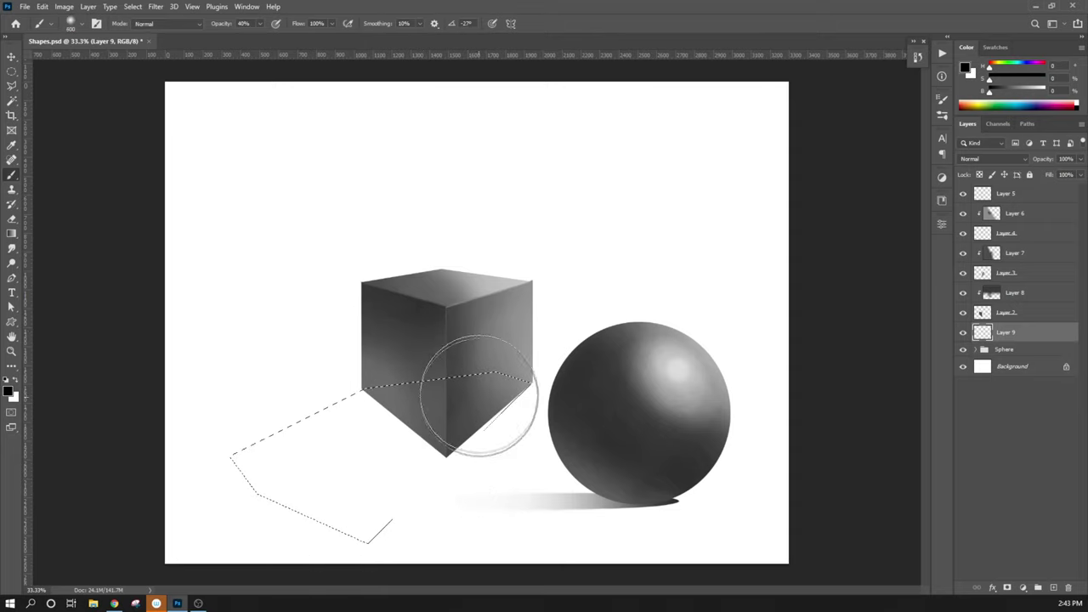
left_click(532, 385, "shift")
key("bracketright")
key("bracketright")
key("bracketright")
key("bracketright")
key("bracketright")
key("bracketright")
key("bracketright")
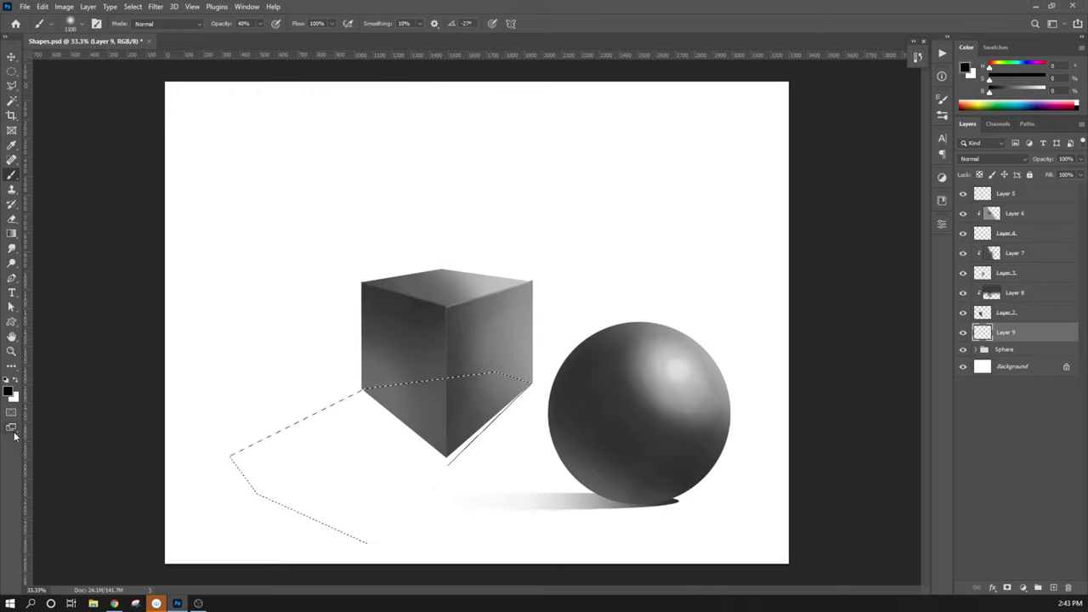
left_click_drag(519, 413, 359, 388)
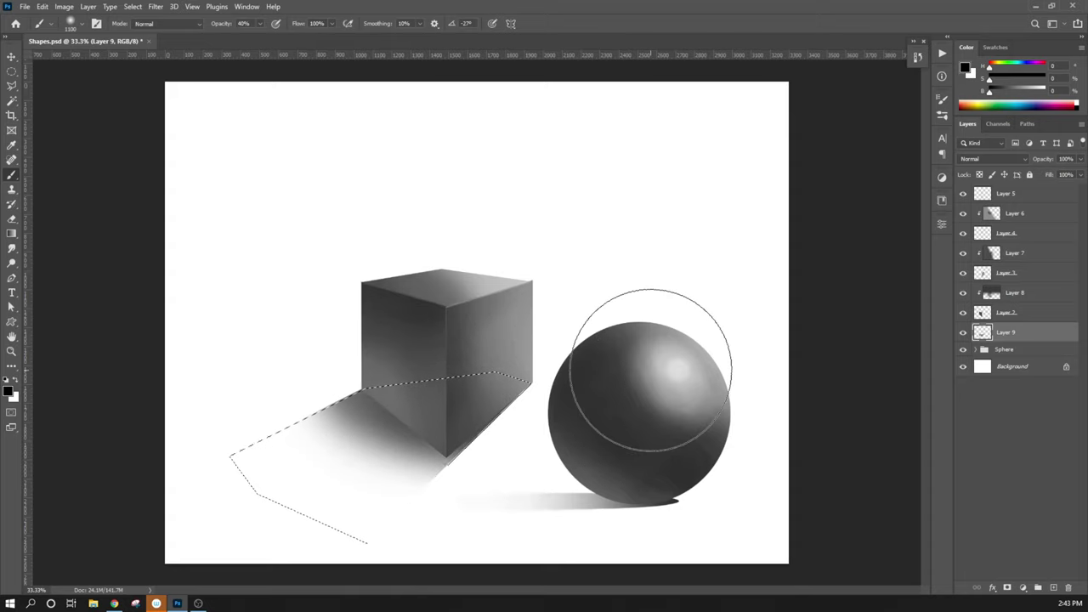
- Extend the cube's shadow gradient farther from the base with soft black strokes, enlarging the brush to 1900 px
key("bracketright")
key("bracketright")
key("bracketright")
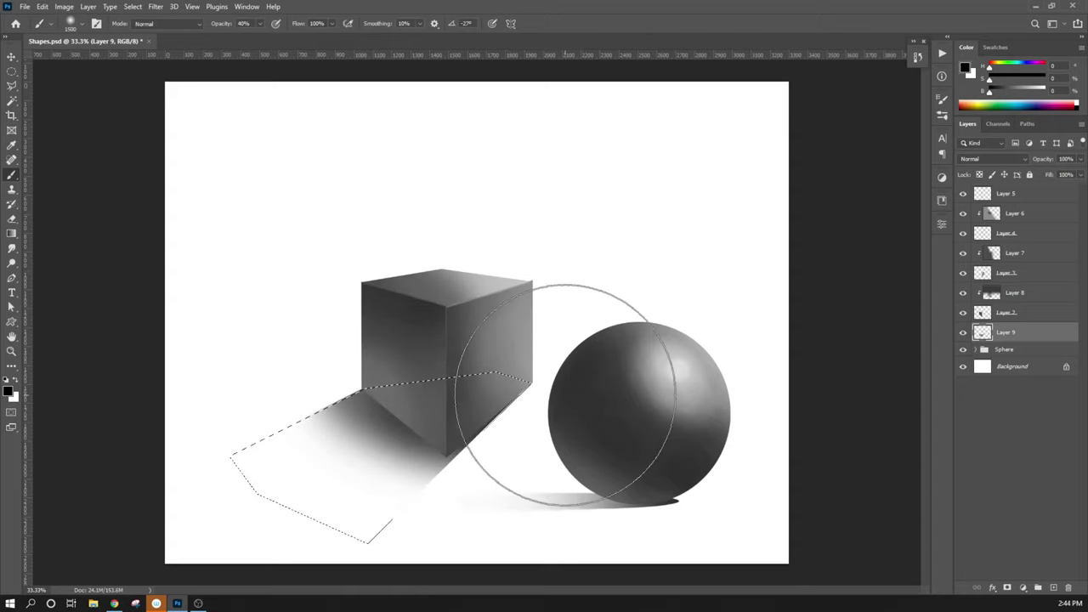
key("bracketright")
key("bracketright")
key("bracketright")
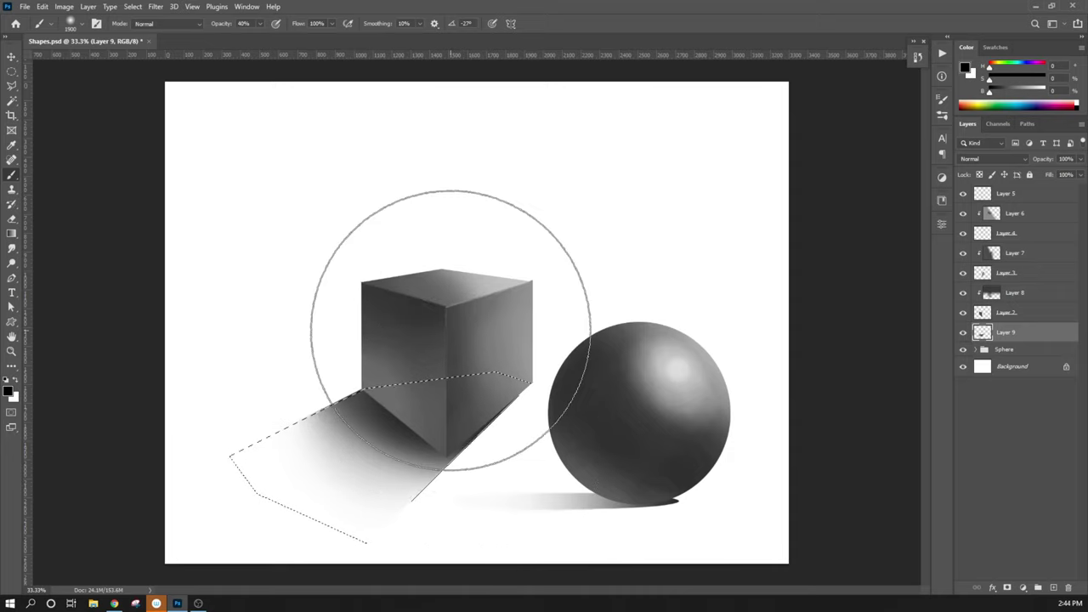
- Darken the cube's shadow near its base with brushes reduced to 400 px, and undo the last stroke that spreads too wide
key("bracketleft")
key("bracketleft")
key("bracketleft")
key("bracketleft")
key("bracketleft")
key("bracketleft")
key("bracketleft")
key("bracketleft")
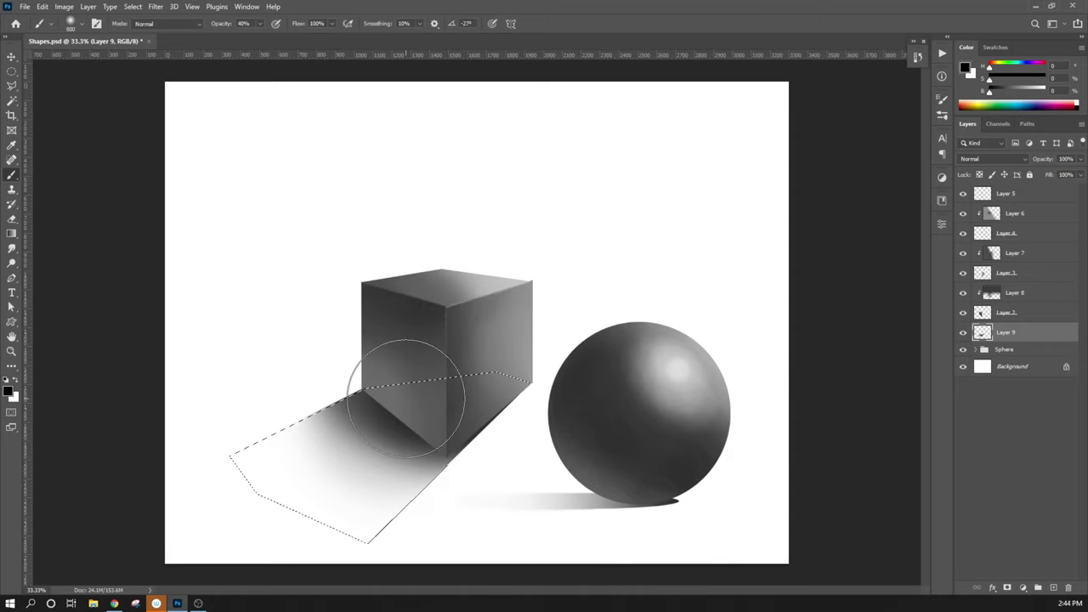
key("bracketleft")
key("bracketleft")
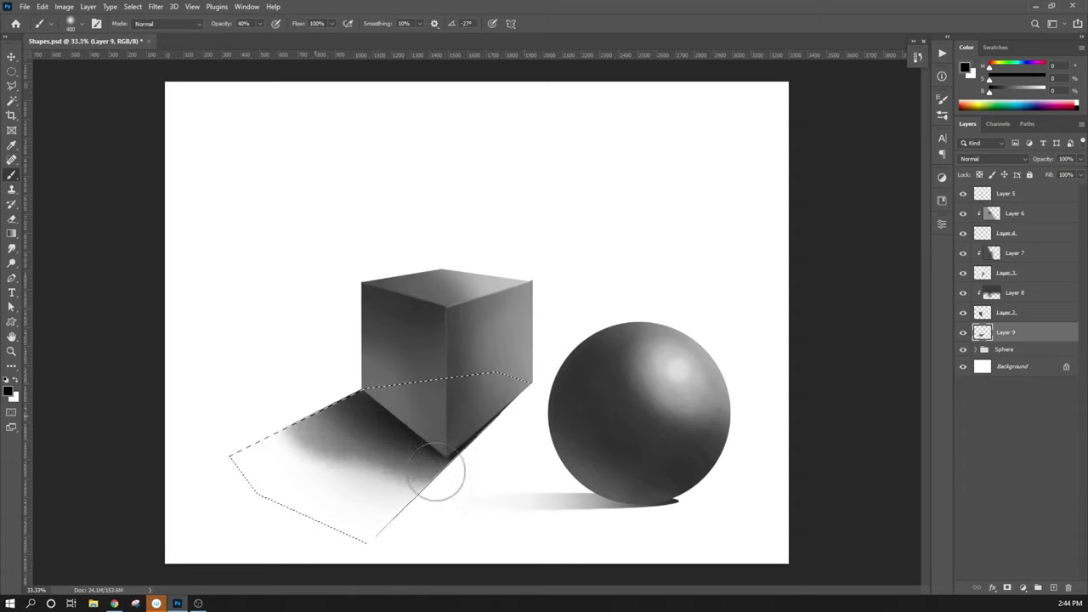
key("ctrl+z")
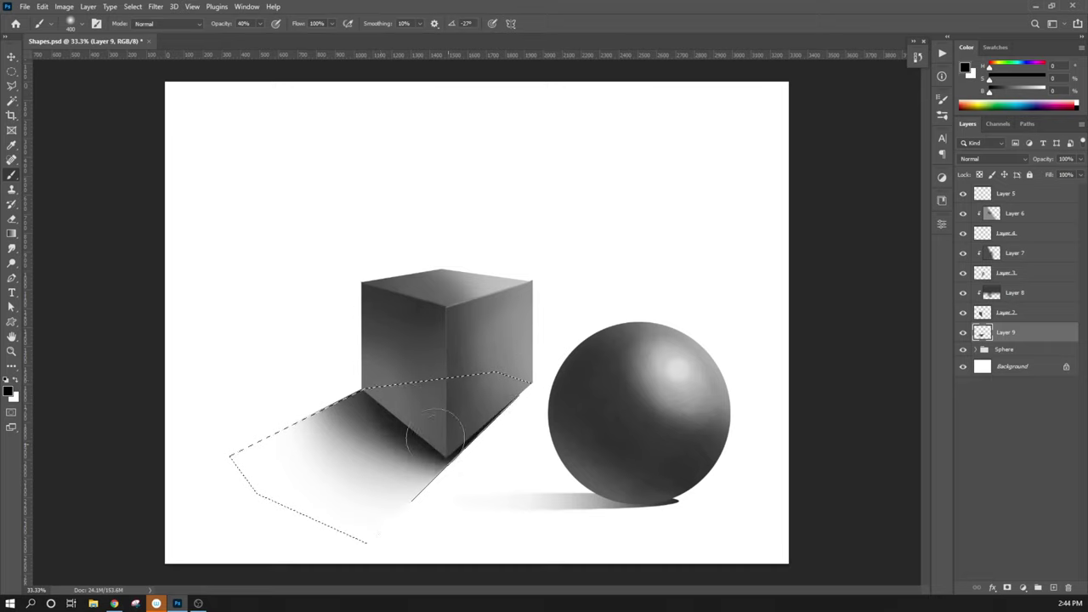
- Deepen the contact shadow directly along the cube's lower edges with soft black brush strokes of 250 to 300 px
key("bracketleft")
key("bracketleft")
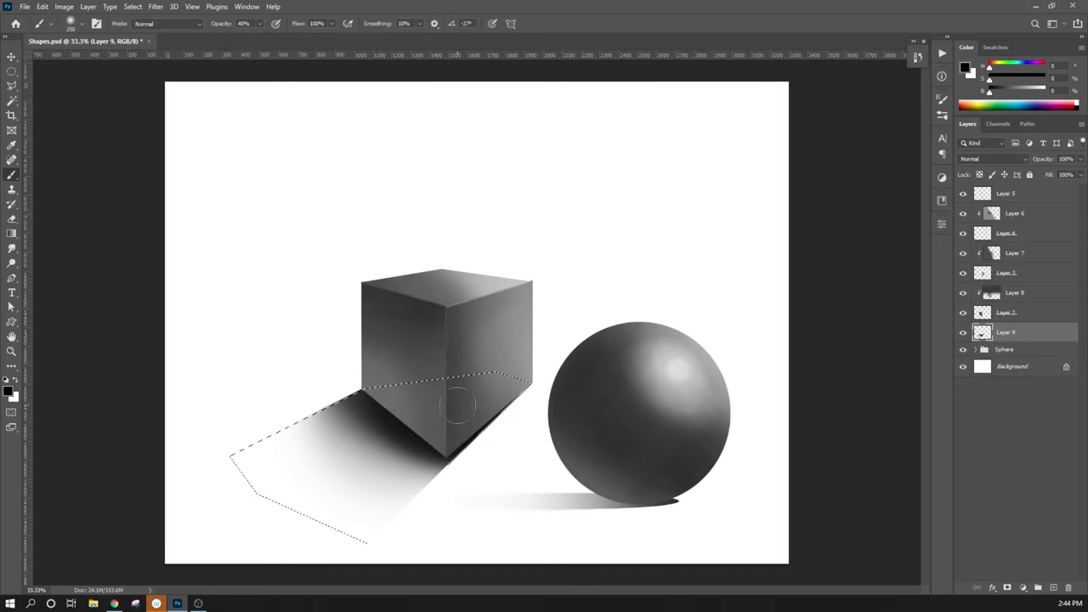
key("bracketright")
key("bracketright")
key("bracketright")
key("bracketright")
key("bracketright")
key("bracketright")
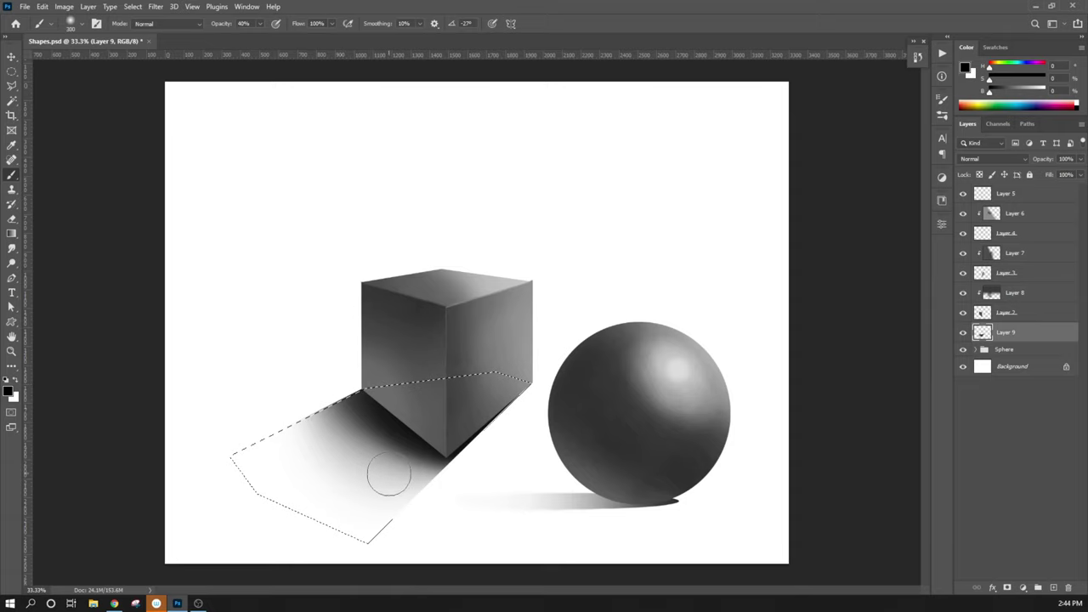
- Lighten the middle of the cube's shadow with a large soft Eraser, lowering its opacity to 20%
key("e")
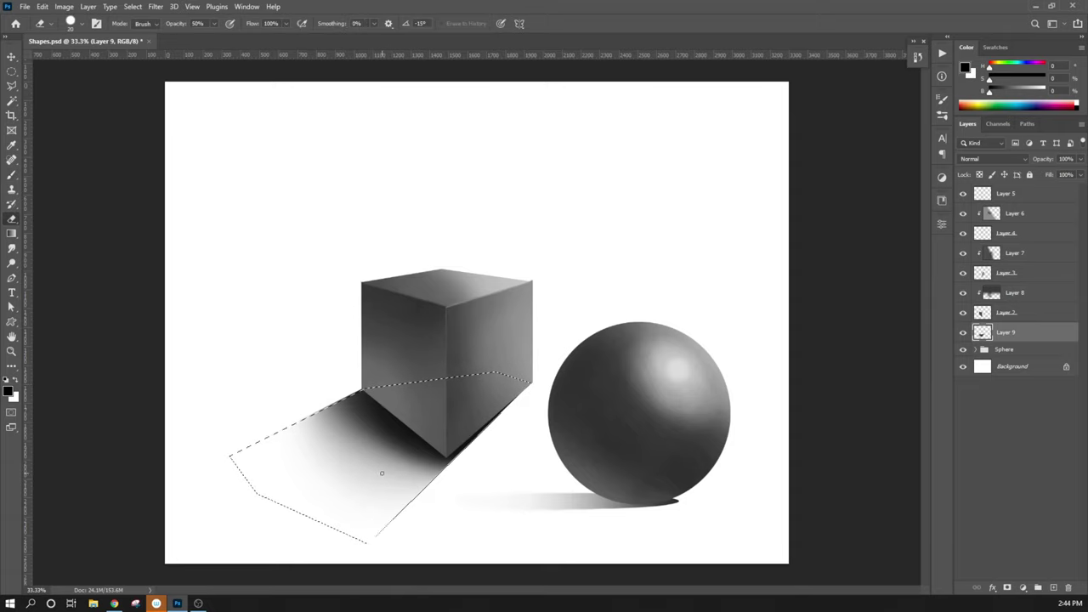
key("bracketright")
key("bracketright")
key("bracketright")
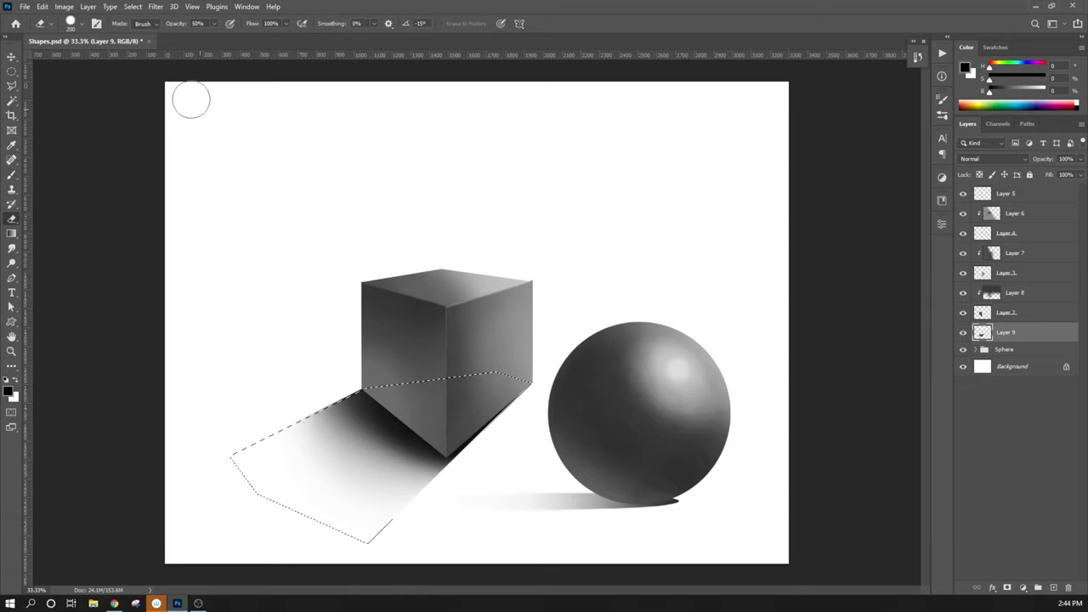
key("bracketright")
key("bracketright")
key("bracketright")
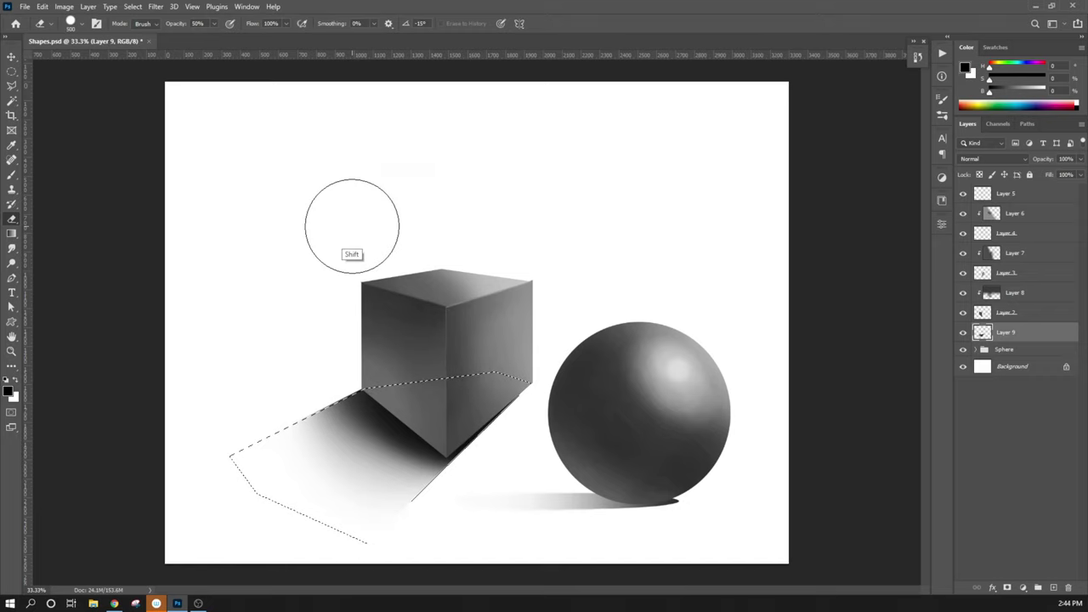
key("bracketright")
key("bracketright")
key("bracketright")
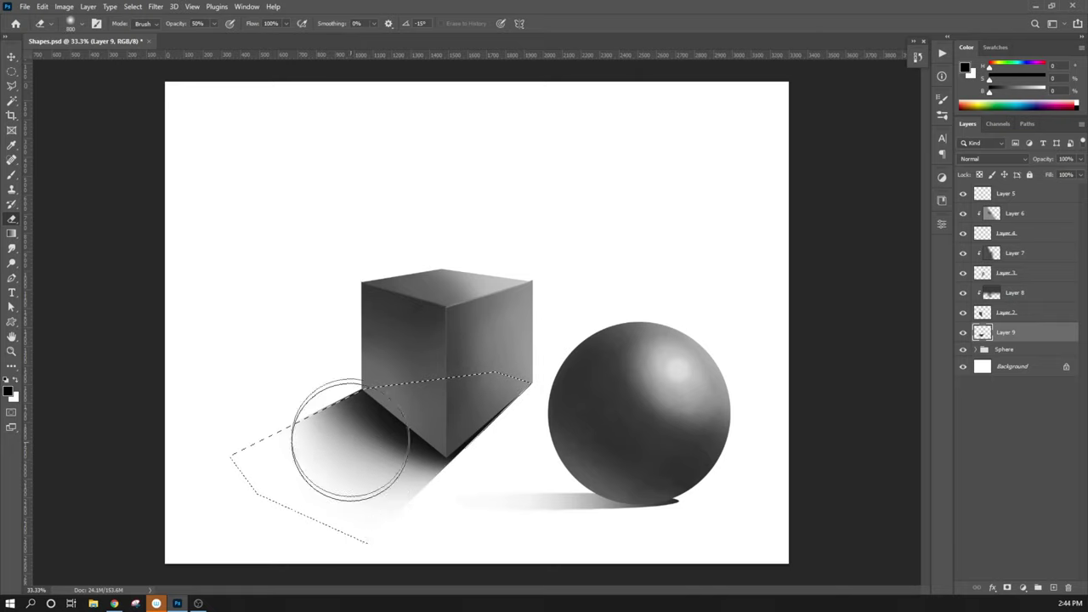
key("2")
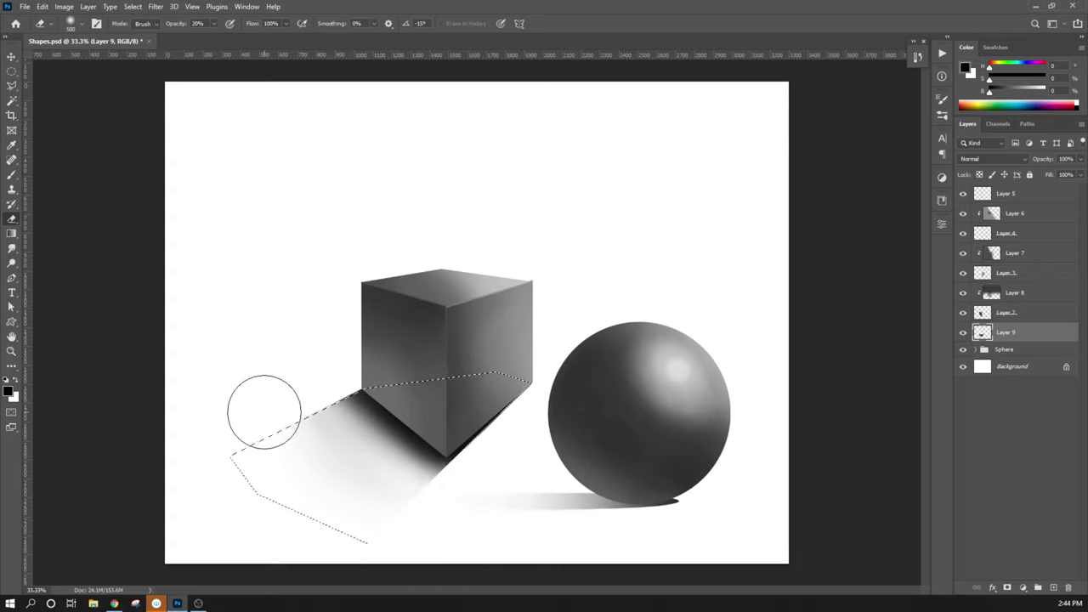
- Fade the far end of the cube's shadow smoothly into the background with a 900 px Eraser at 10% opacity
key("bracketright")
key("bracketright")
key("bracketright")
key("bracketright")
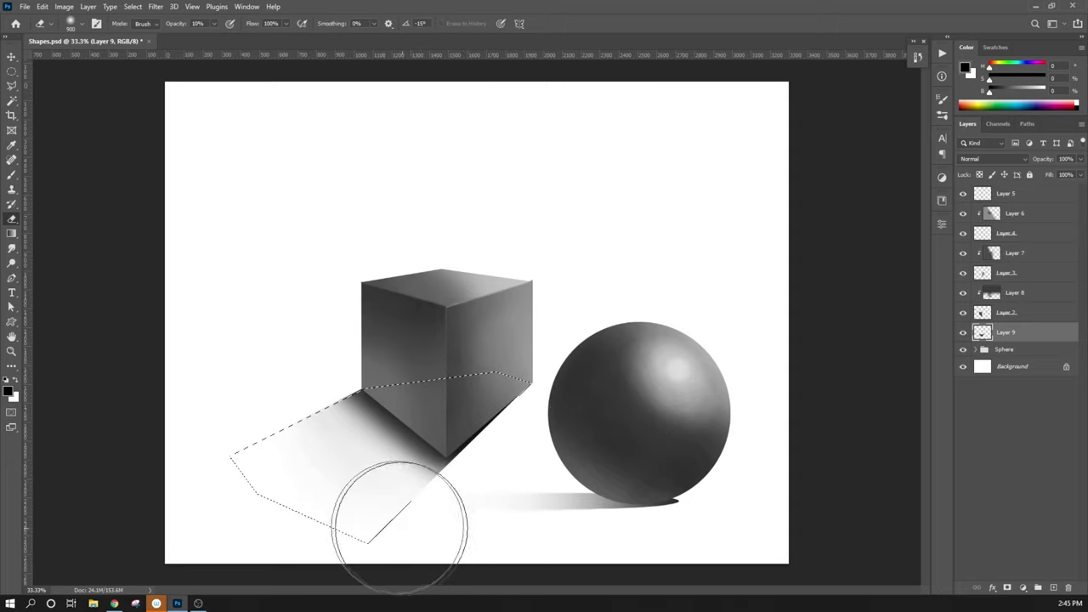
left_click_drag(405, 534, 396, 521)
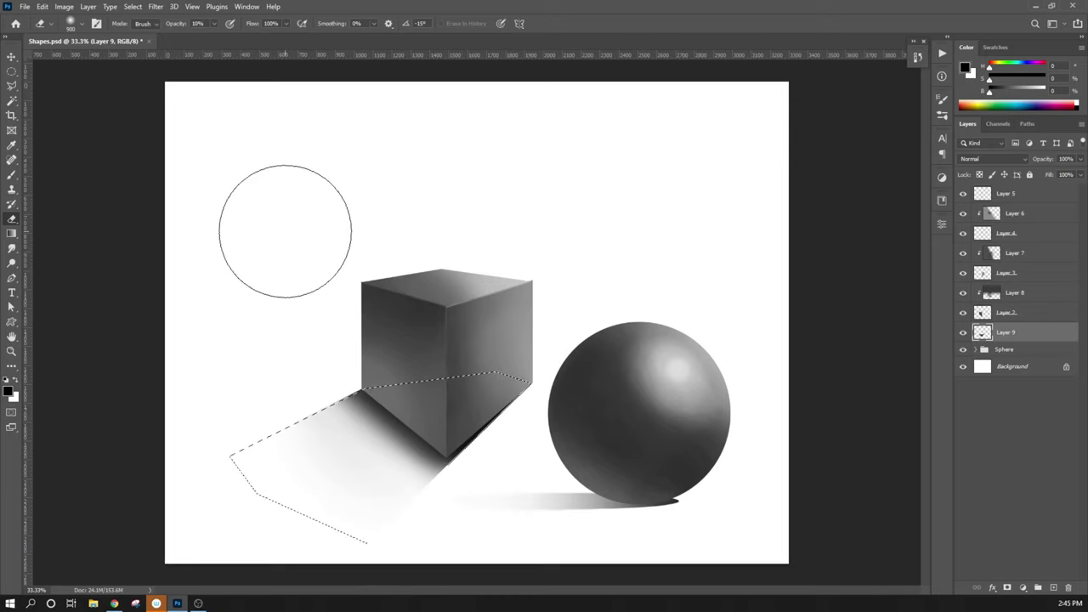
- Clear the selection around the cube's cast shadow
left_click(134, 8)
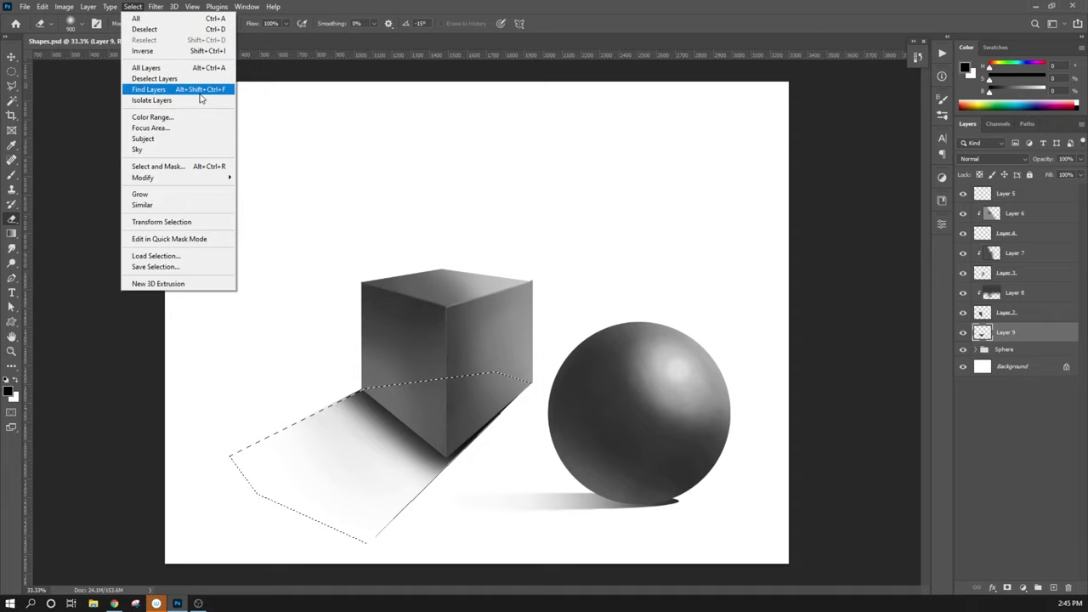
left_click(755, 204)
left_click(192, 6)
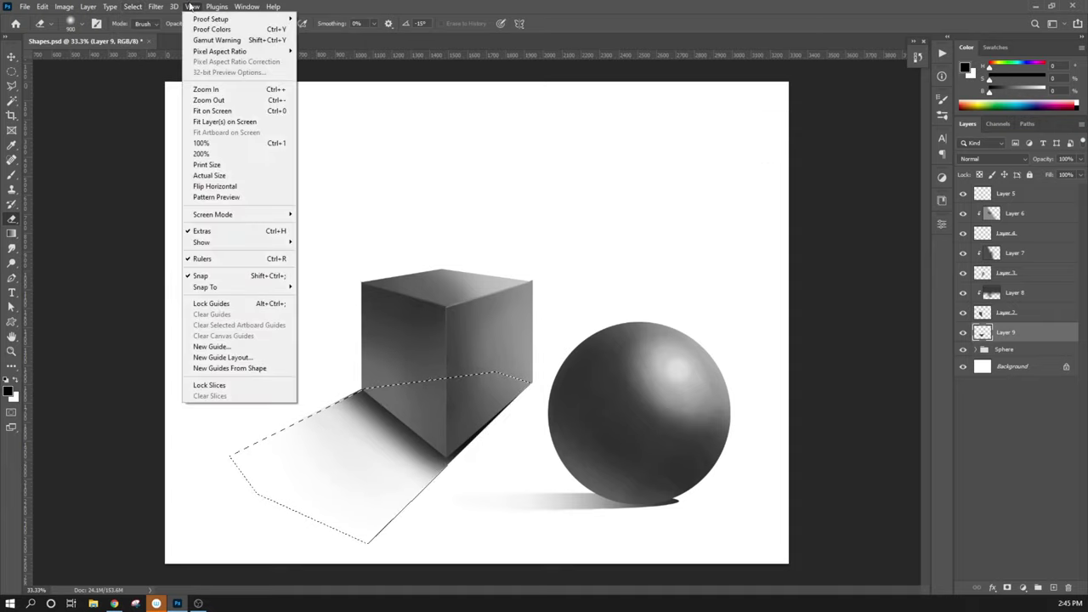
left_click(738, 326)
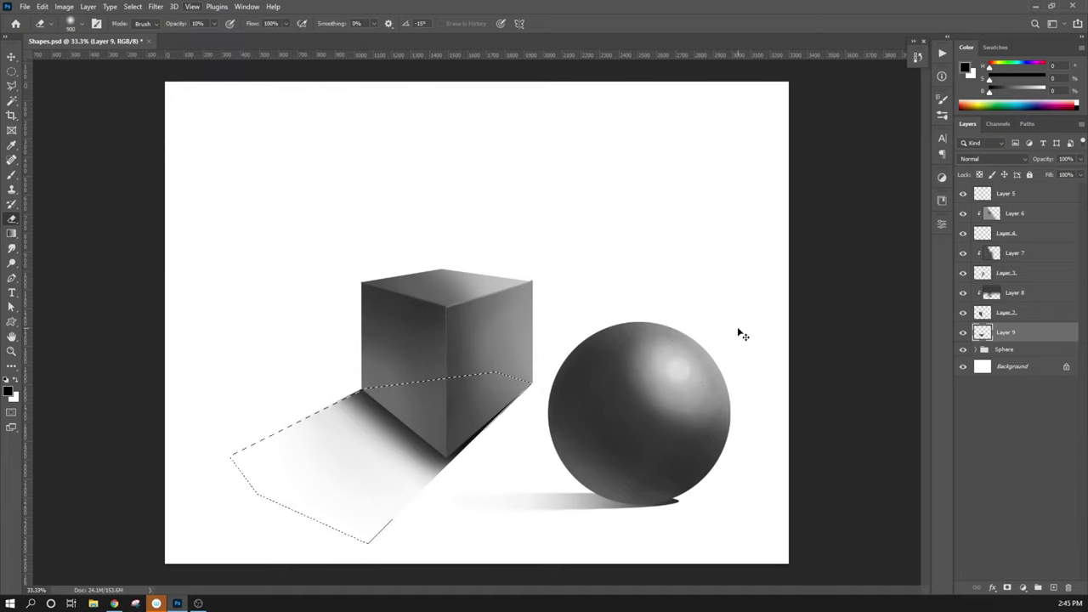
key("ctrl+d")
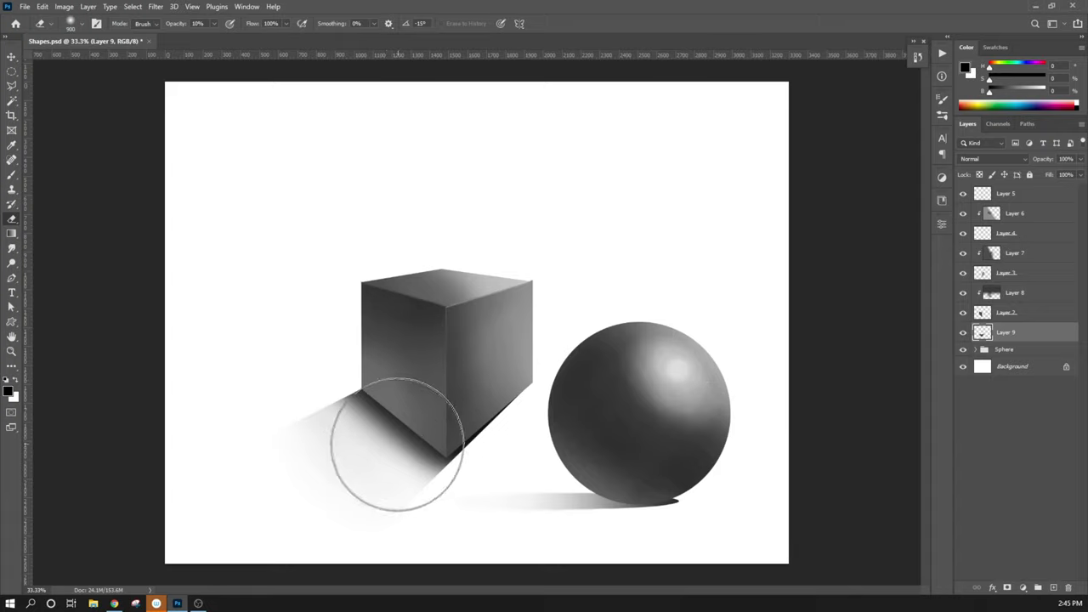
- Set the brush opacity to 100%, step back in history to compare the solid black shadow, and restore the faded version
key("b")
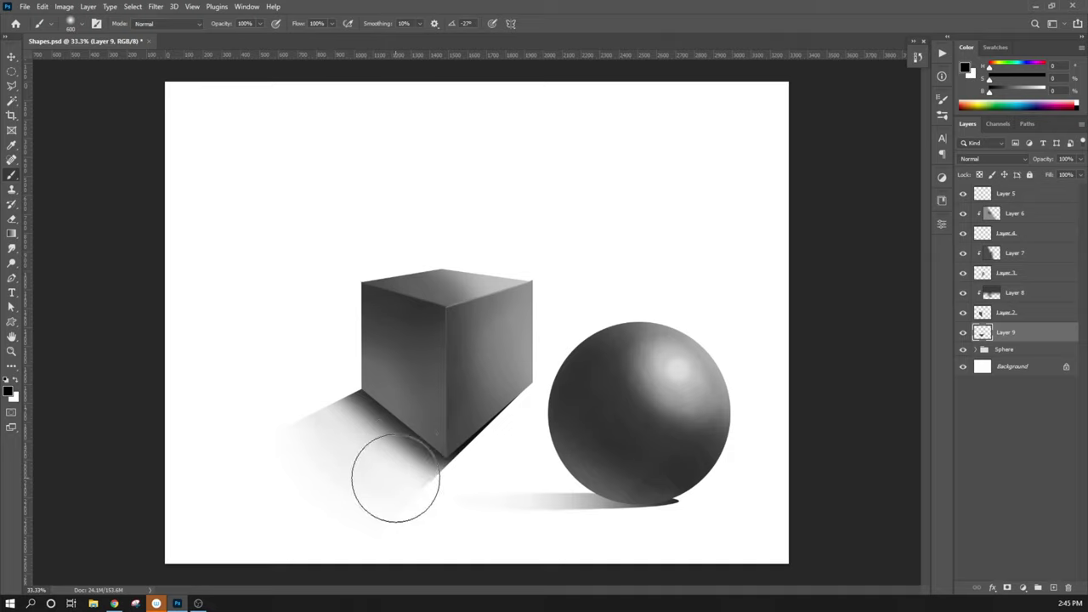
key("0")
key("ctrl+z")
key("ctrl+z")
key("ctrl+z")
key("ctrl+z")
key("ctrl+z")
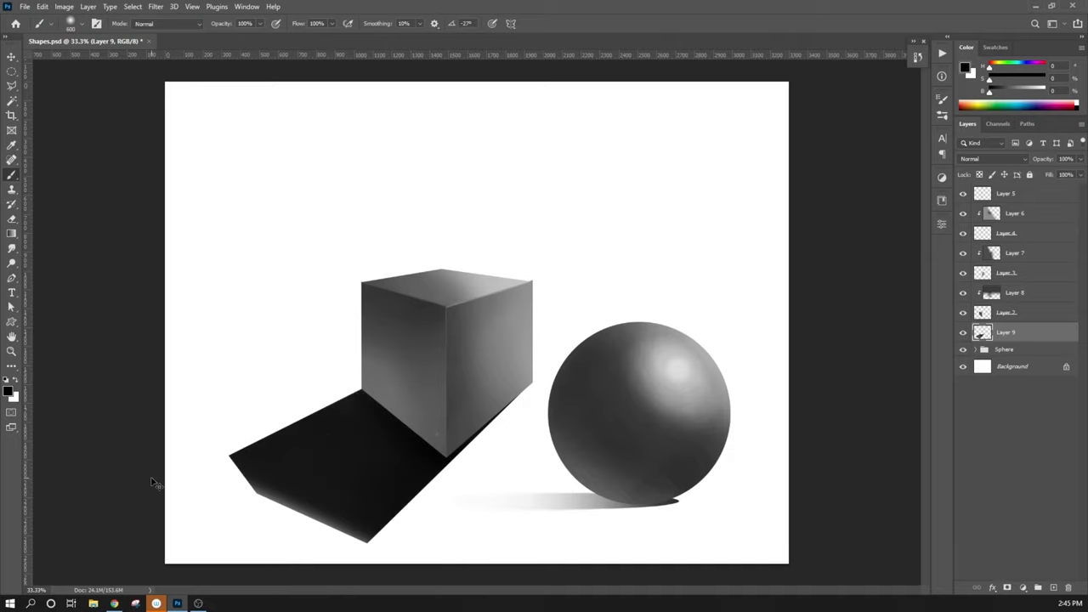
key("ctrl+shift+z")
key("ctrl+shift+z")
key("ctrl+shift+z")
key("ctrl+shift+z")
key("ctrl+shift+z")
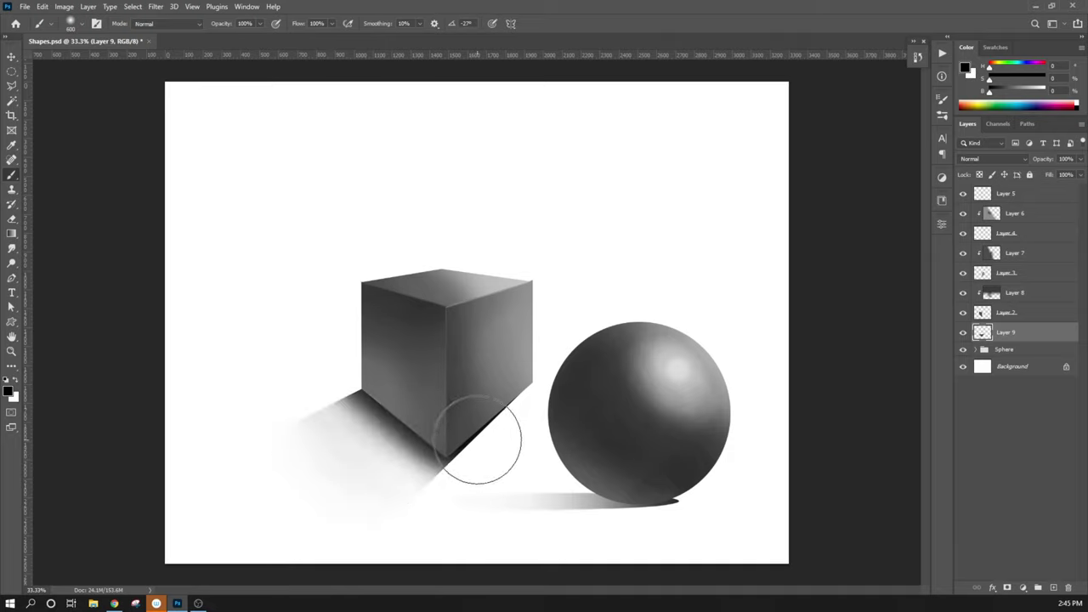
- Inspect the cube's contact edge and the fade of its cast shadow up close beside the sphere
key("bracketright")
key("bracketright")
key("bracketright")
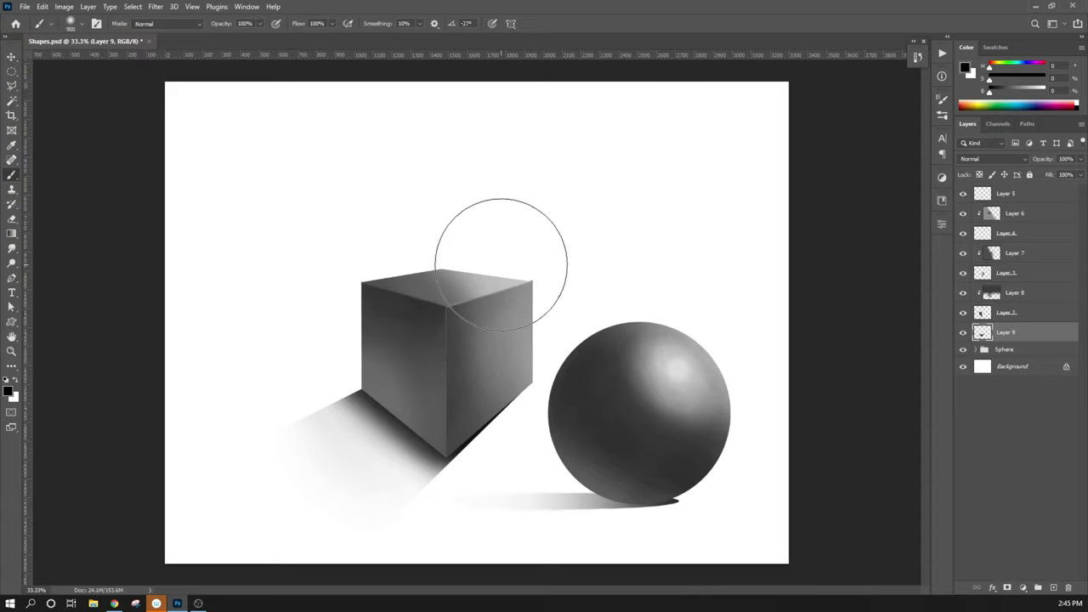
key("ctrl")
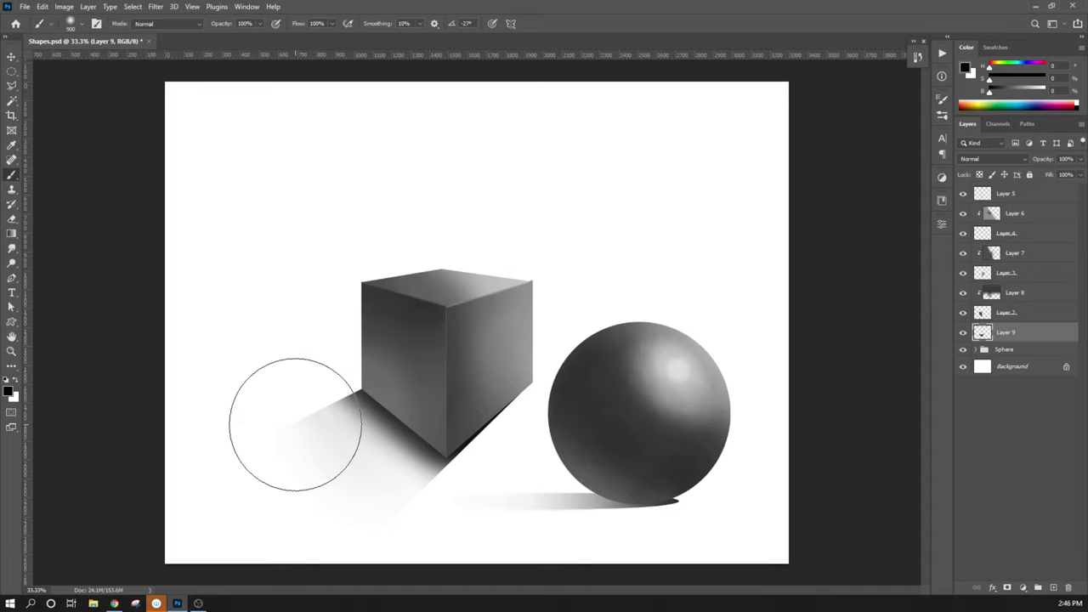
key("ctrl+plus")
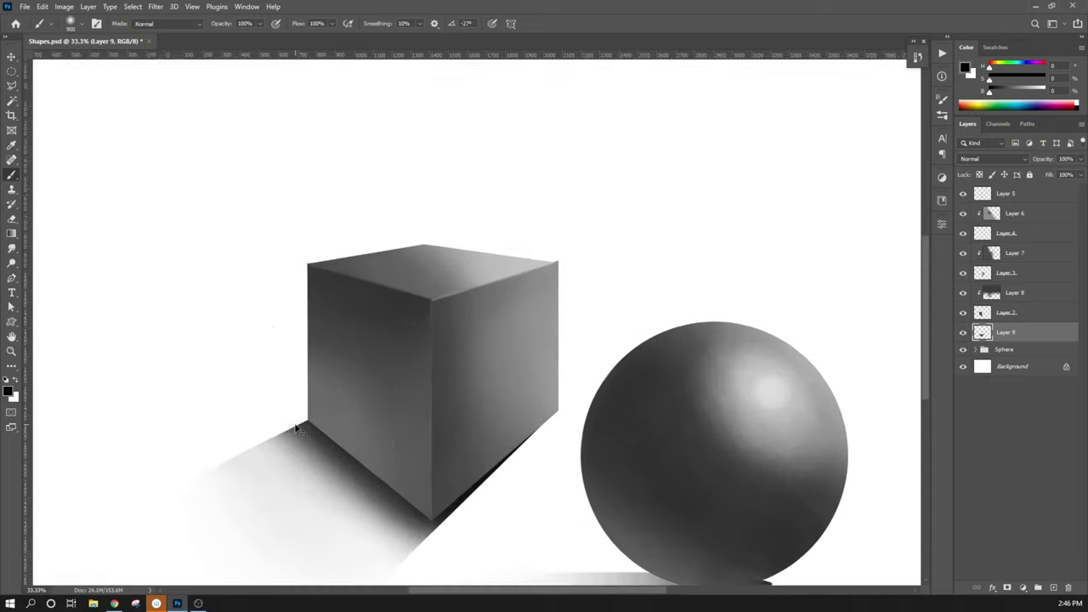
left_click_drag(539, 454, 548, 308)
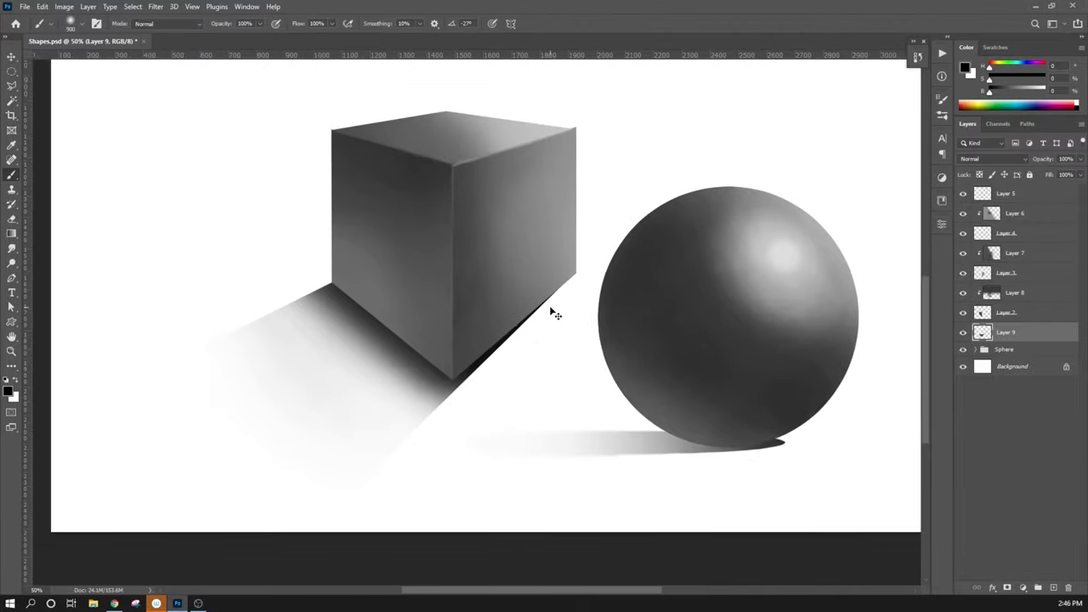
key("ctrl+minus")
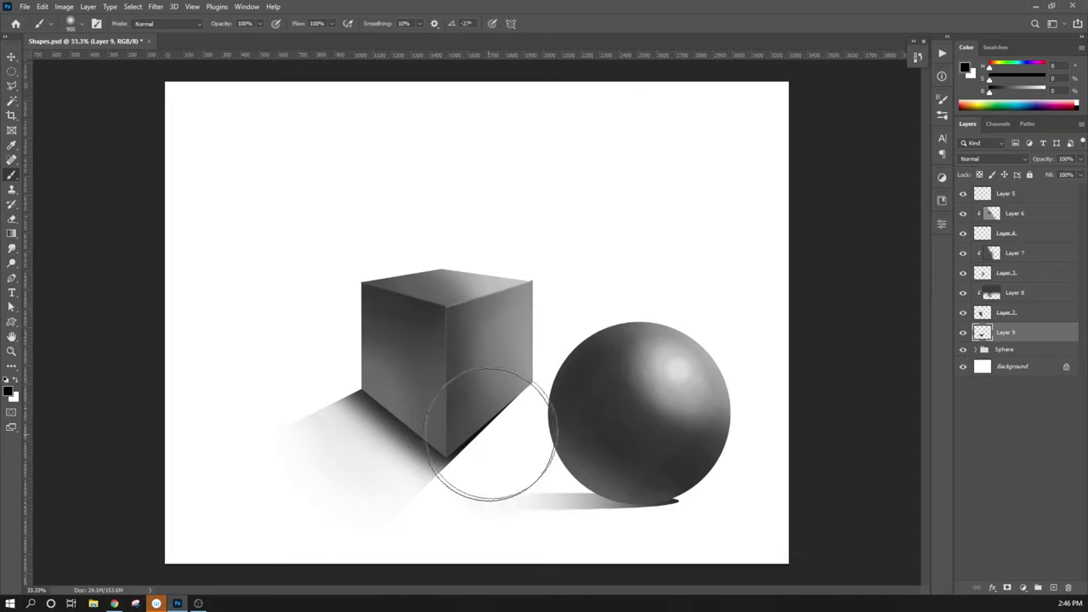
- Soften the edges of the cube's cast shadow on Layer 9 with the Blur tool at 100% strength, enlarging the brush from 900 to 1100 px
left_click(13, 248)
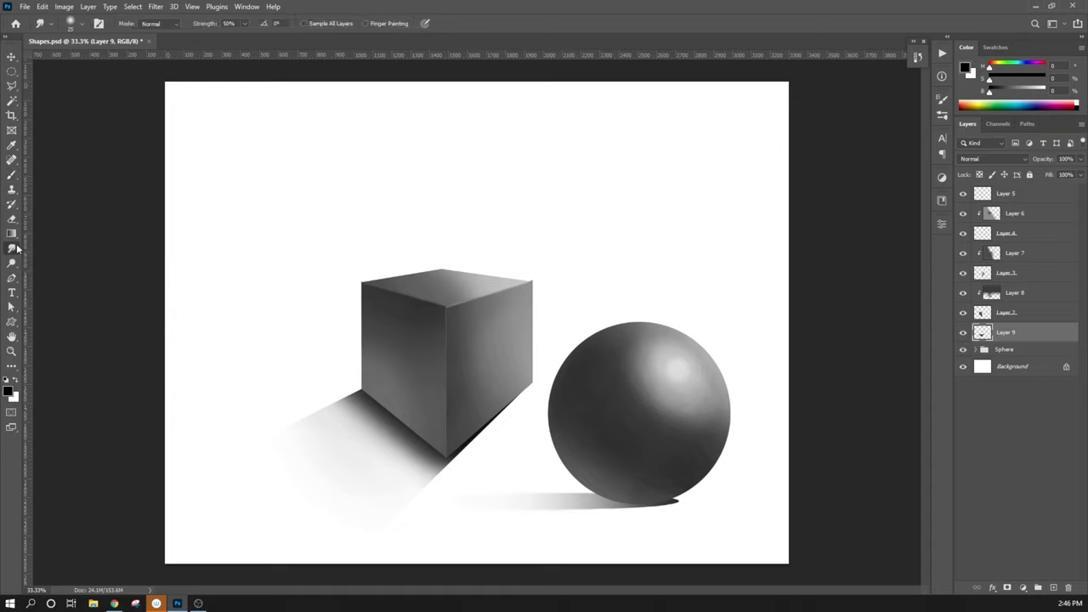
right_click(13, 249)
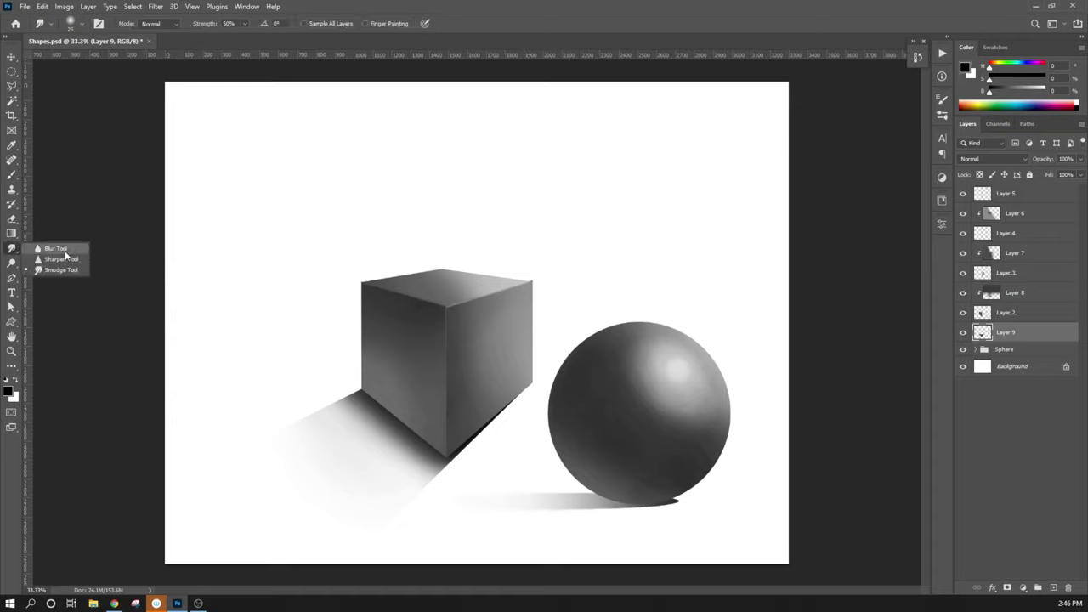
left_click(56, 248)
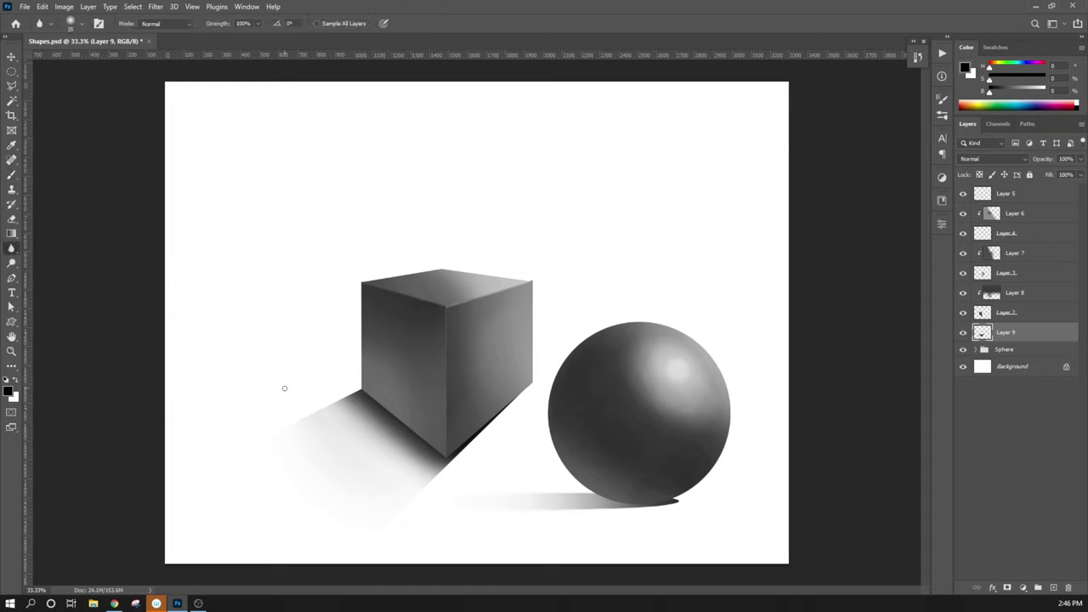
key("bracketright")
key("bracketright")
key("bracketright")
key("bracketright")
key("bracketright")
key("bracketright")
key("bracketright")
key("bracketright")
key("bracketright")
key("bracketright")
key("bracketright")
key("bracketright")
key("bracketright")
key("bracketright")
key("bracketright")
key("bracketright")
key("bracketright")
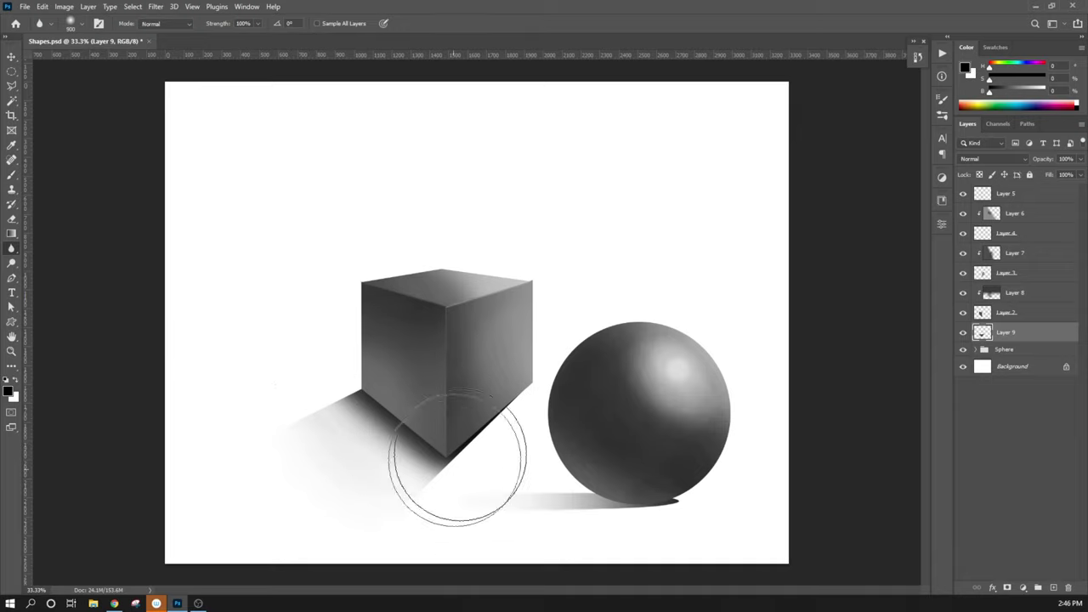
mouse_move(465, 450)
left_mouse_down()
mouse_move(419, 490)
mouse_move(400, 436)
mouse_move(344, 436)
mouse_move(344, 397)
mouse_move(285, 455)
left_mouse_up()
key("bracketright")
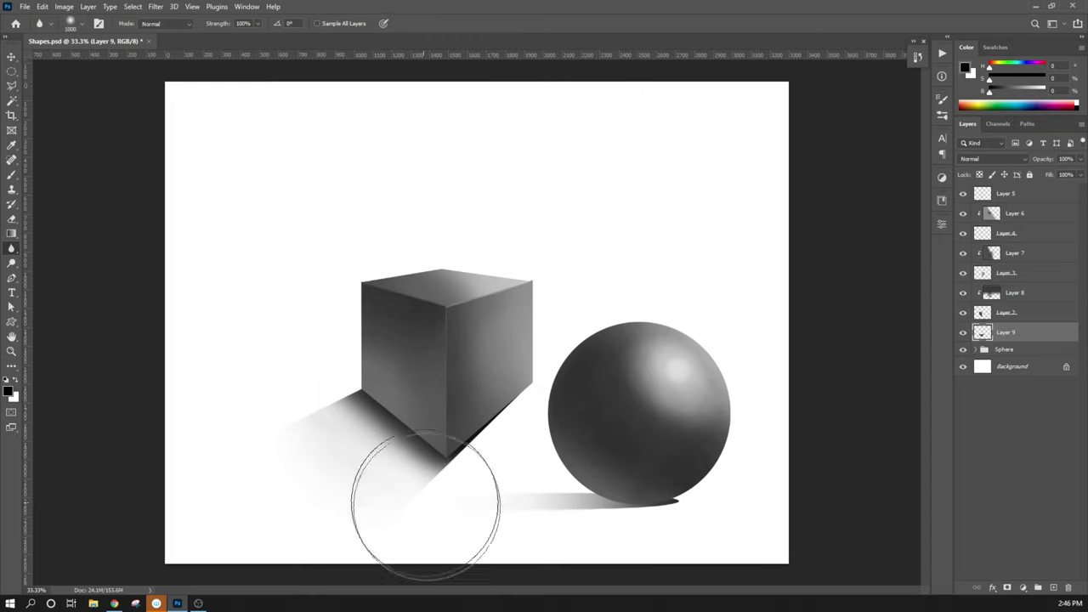
mouse_move(448, 478)
left_mouse_down()
mouse_move(340, 388)
mouse_move(445, 449)
mouse_move(437, 436)
mouse_move(467, 444)
mouse_move(340, 400)
mouse_move(429, 432)
mouse_move(462, 462)
mouse_move(311, 437)
mouse_move(340, 386)
mouse_move(340, 396)
mouse_move(455, 442)
left_mouse_up()
key("bracketright")
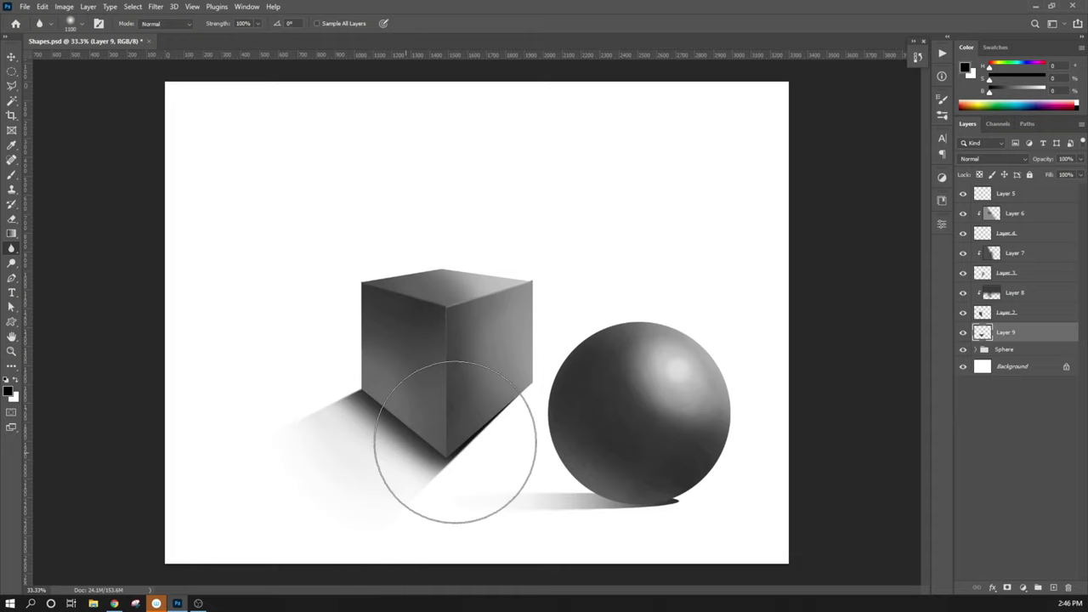
- Delete Layer 5 from the top of the layer stack
key("ctrl+minus")
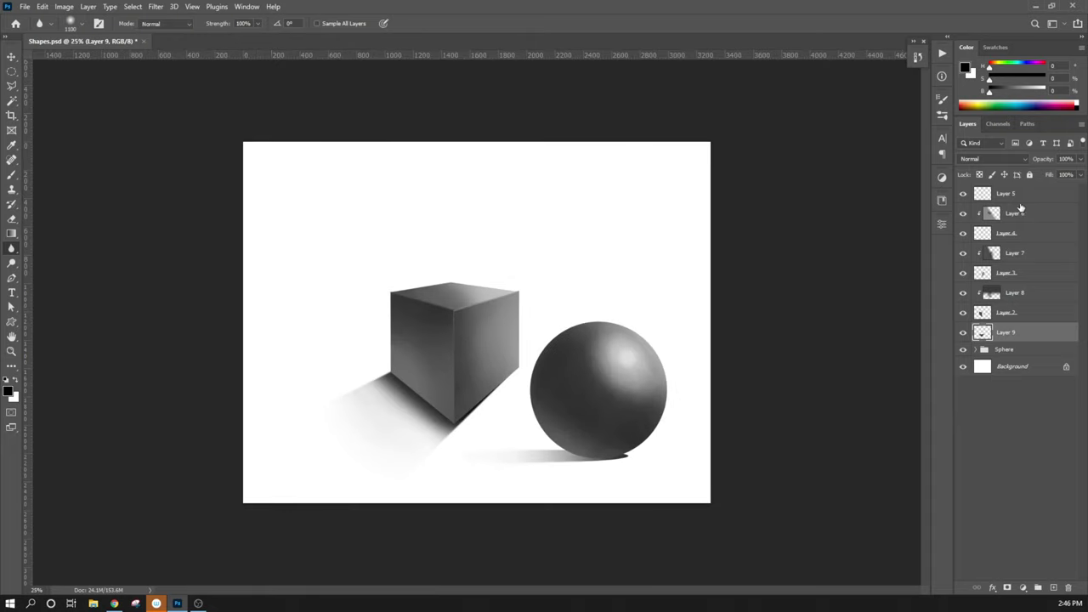
left_click(1023, 196)
key("Delete")
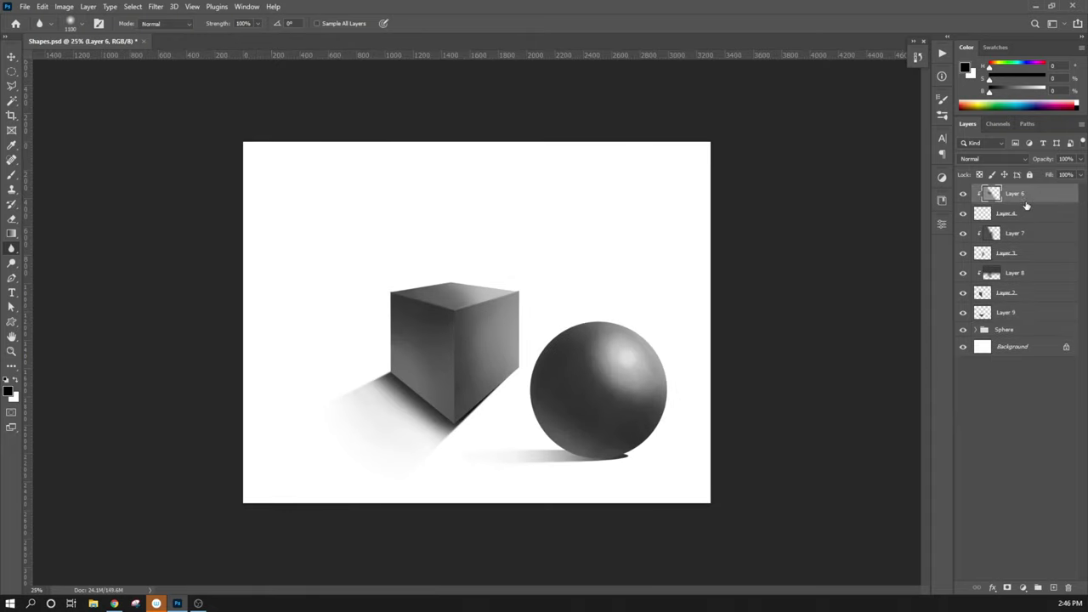
- Move the cube and its shadow, Layer 6 through Layer 9 together, up and slightly left, away from the sphere
left_click(1016, 314, "shift")
key("v")
left_click_drag(478, 360, 450, 280)
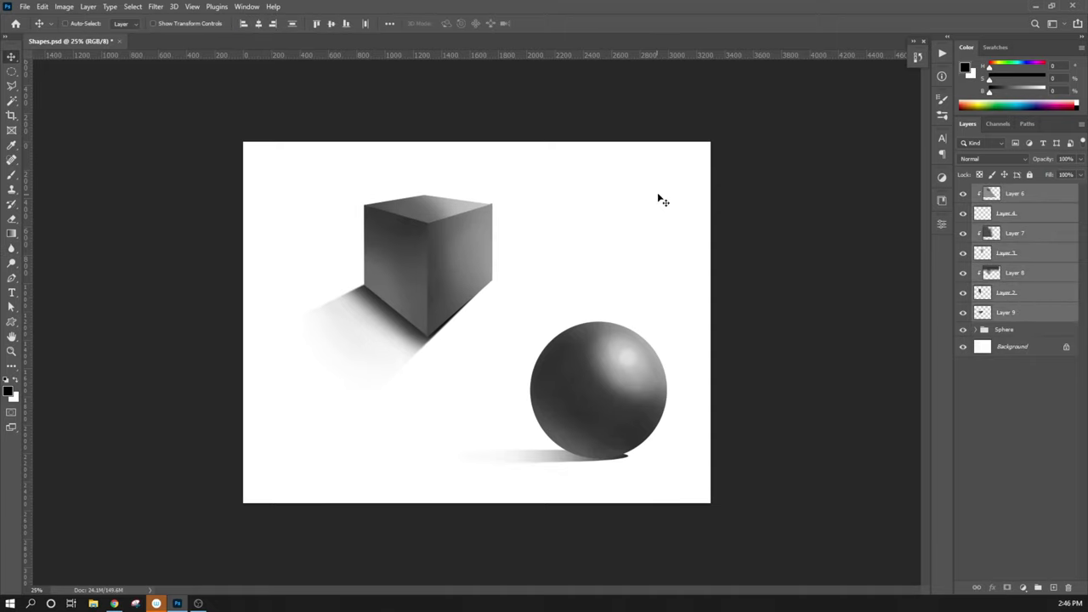
- Hide and show Layer 3 to identify the face that overhangs the cube's right corner, and make that layer active
key("ctrl+plus")
key("ctrl+plus")
key("ctrl+plus")
left_click_drag(586, 147, 539, 345)
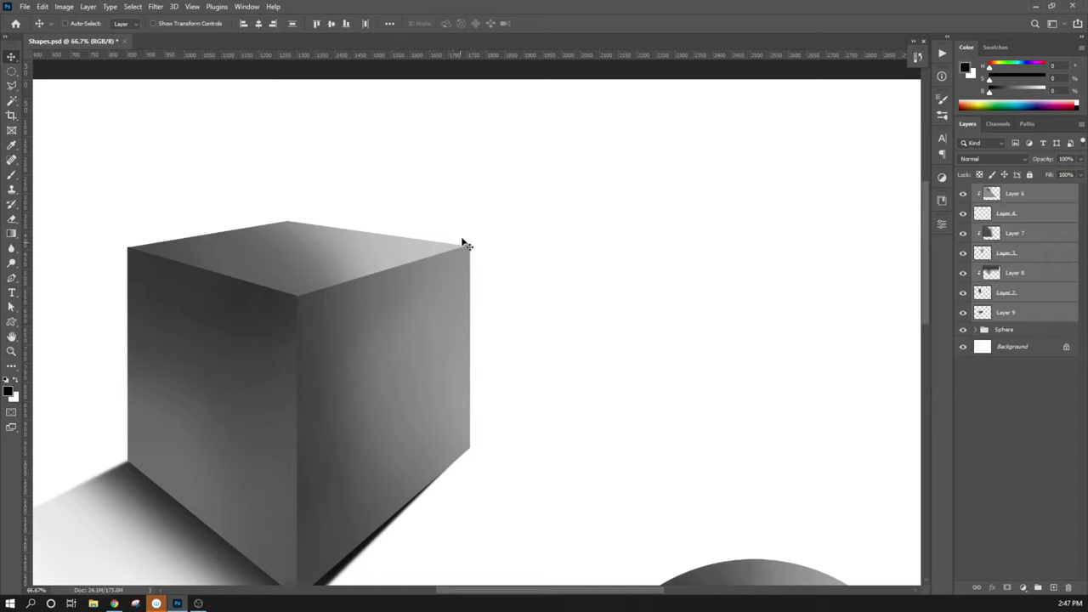
left_click(1032, 196)
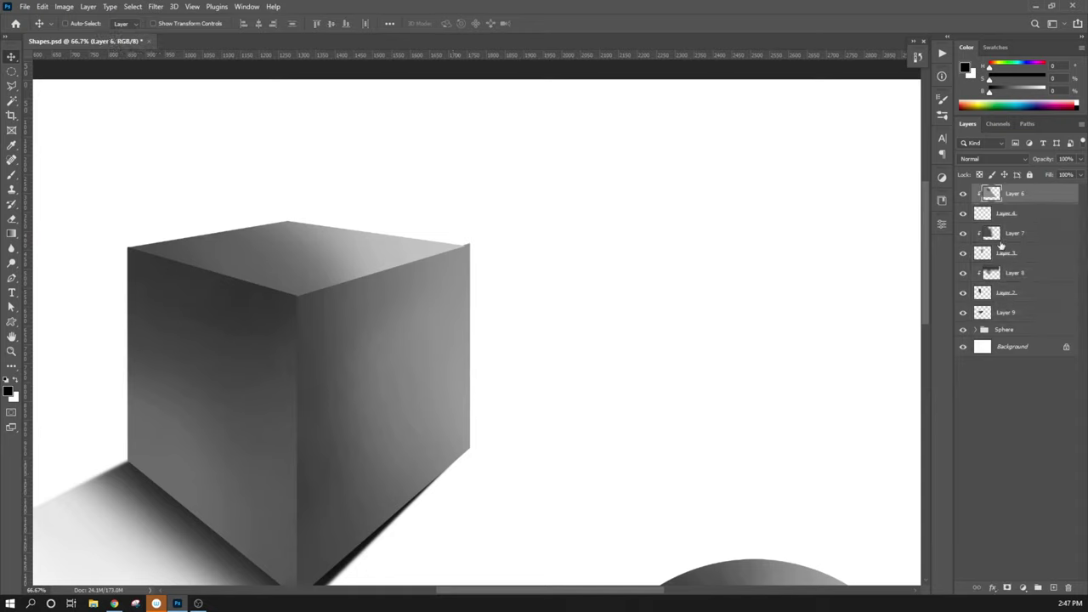
left_click(962, 254)
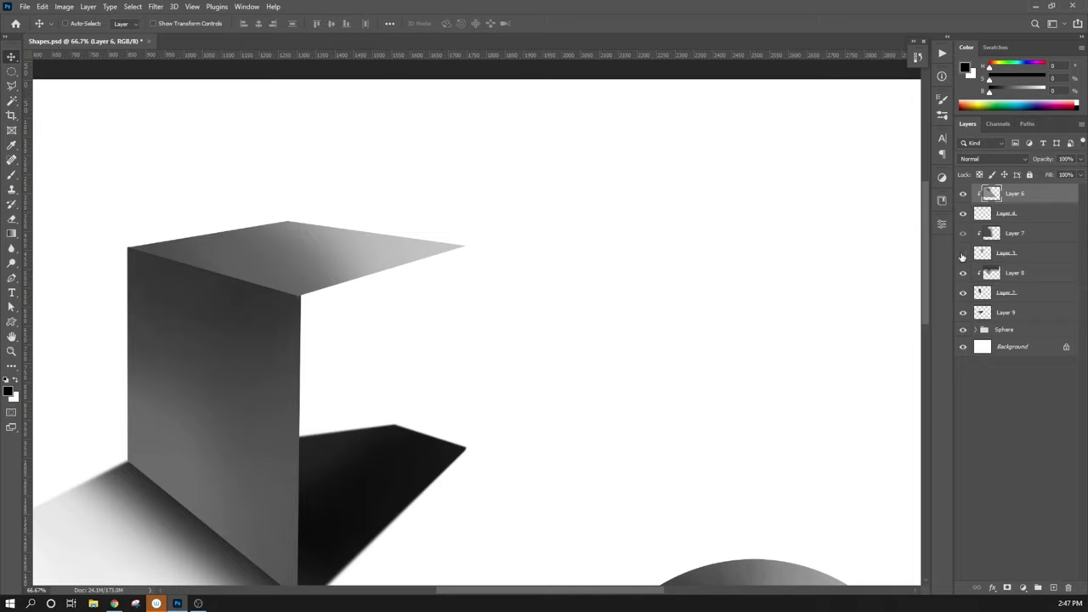
left_click(962, 253)
left_click(1008, 259)
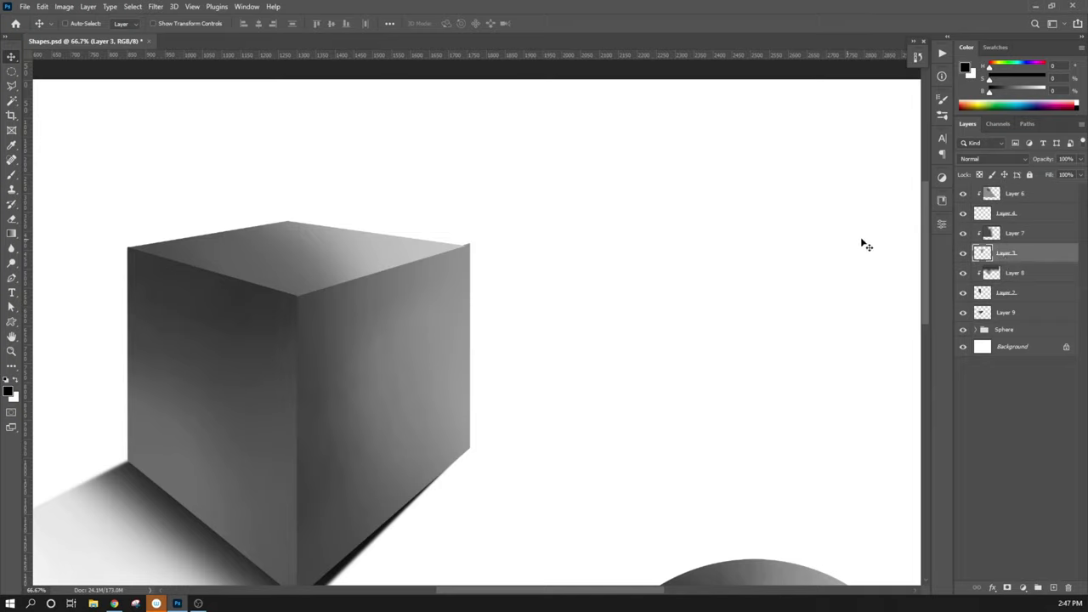
key("m")
left_click_drag(553, 175, 493, 381)
left_click(493, 365)
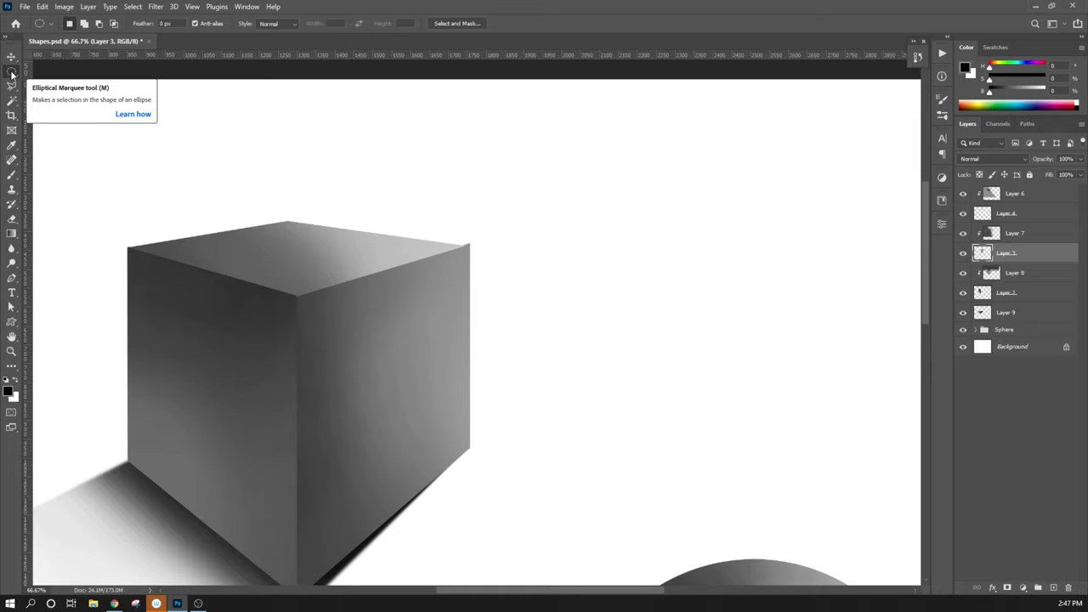
- Trim the overhanging vertical strip off the right face's outer edge on Layer 3 with a rectangular marquee, and clear the selection
key("shift+m")
left_click_drag(558, 137, 465, 511)
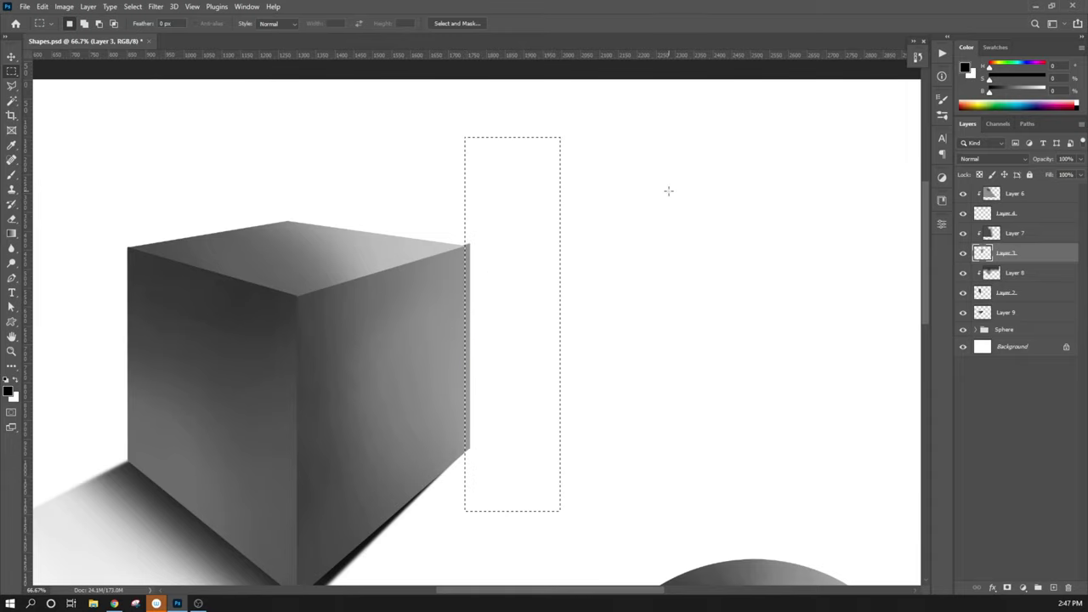
key("Delete")
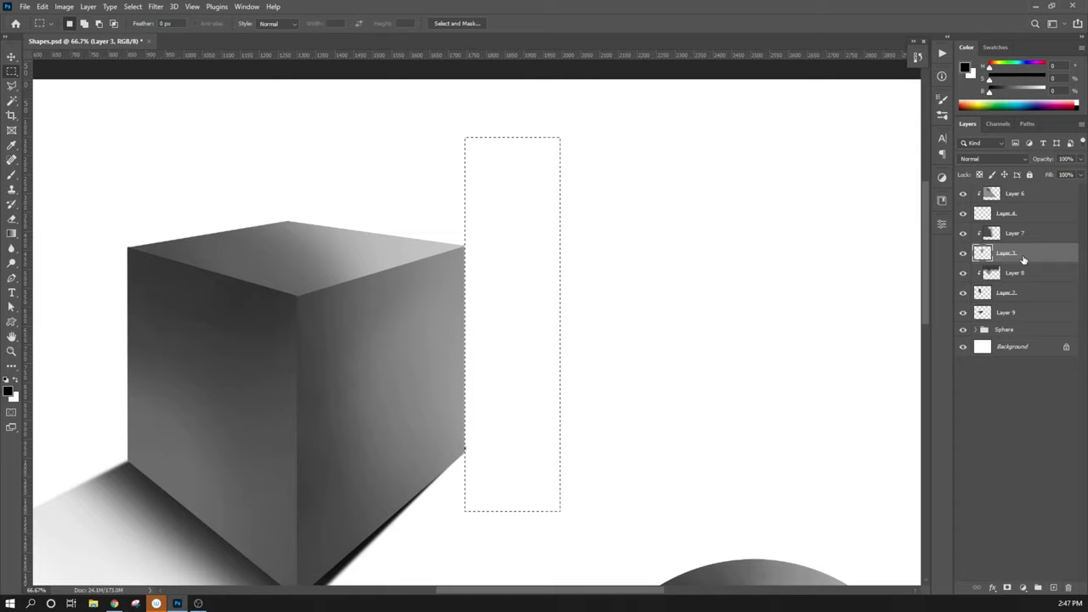
key("ctrl+d")
- Erase the dark shadow remnant on Layer 9 at the cube's lower right corner with a 175 px Eraser at 100% opacity
left_click_drag(601, 355, 622, 316)
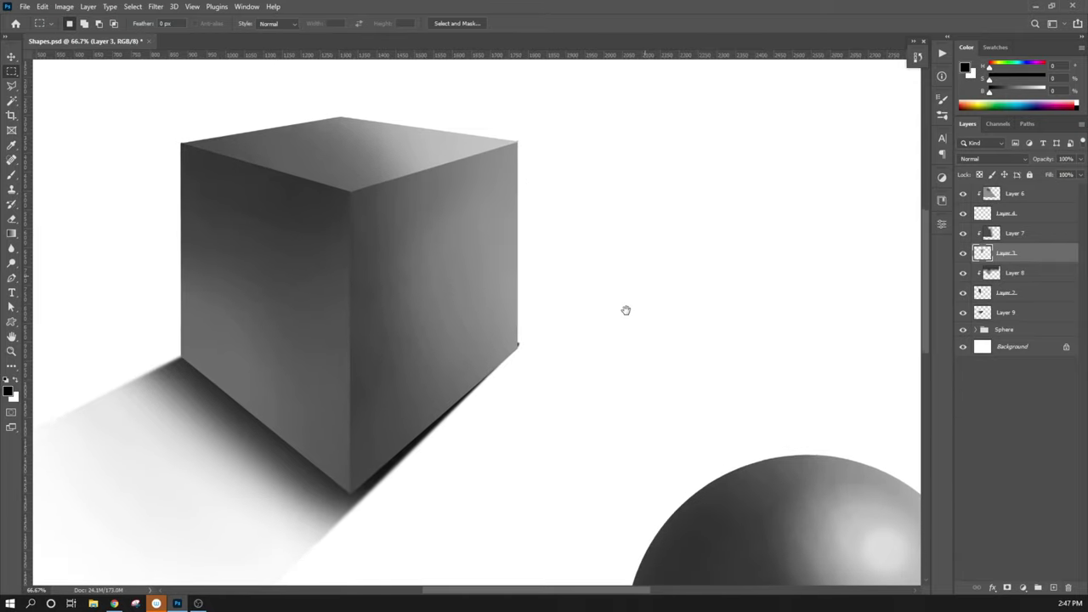
left_click(1006, 313)
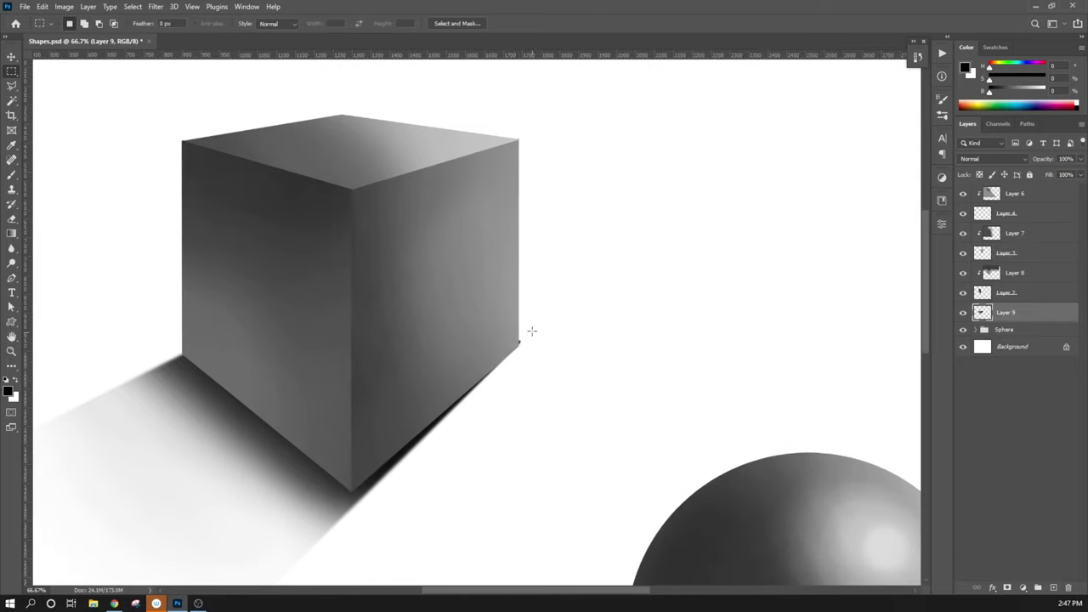
key("e")
key("bracketleft")
key("bracketleft")
key("bracketleft")
key("bracketleft")
key("bracketleft")
key("bracketleft")
key("bracketleft")
key("bracketleft")
key("bracketleft")
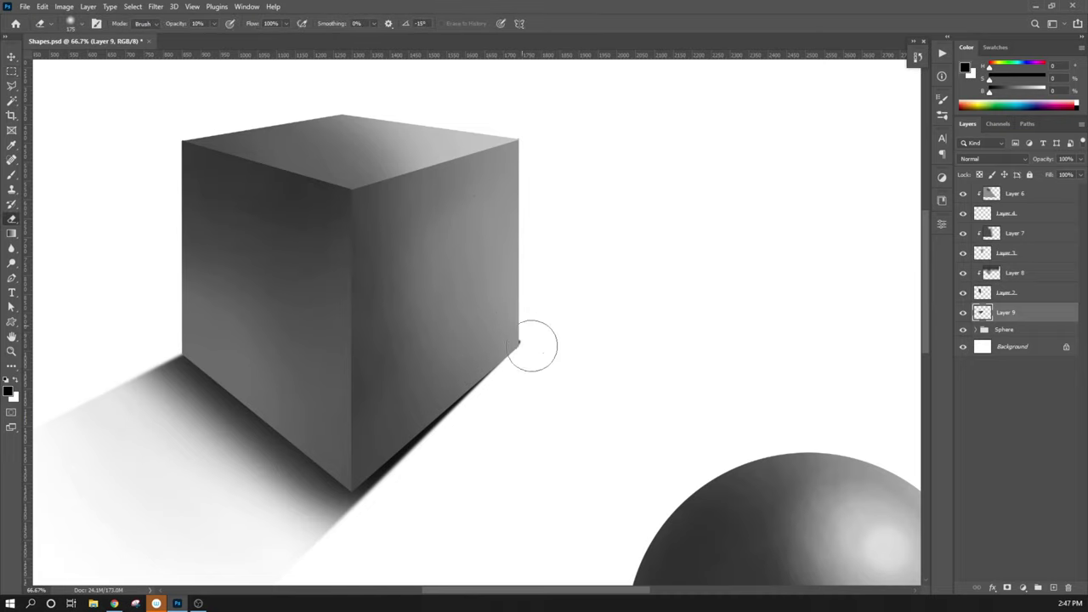
key("0")
key("ctrl+minus")
key("ctrl+minus")
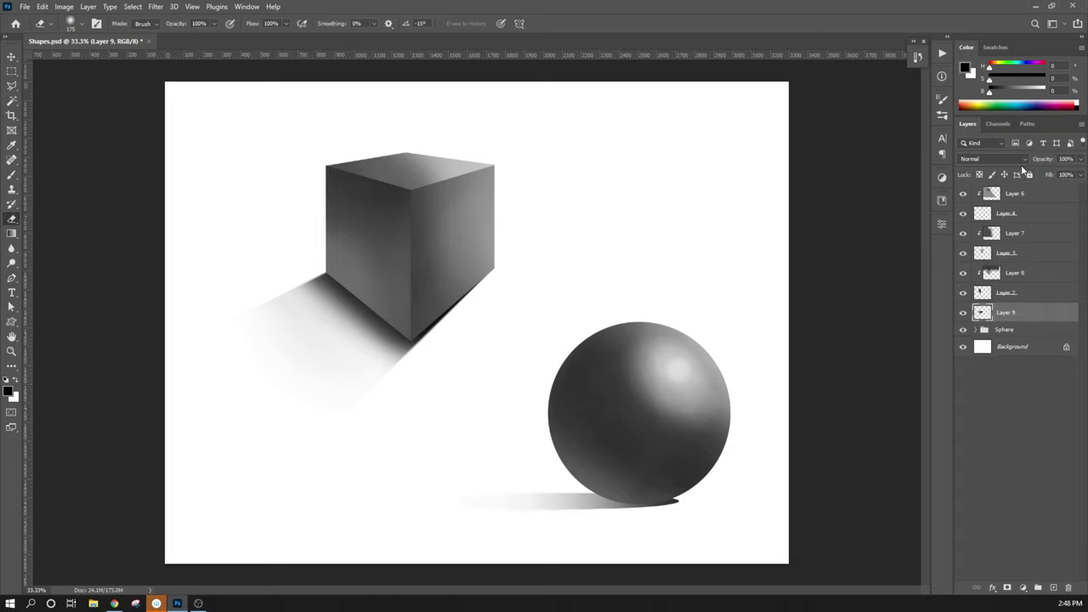
- Group the cube and shadow layers, Layer 6 through Layer 9, and name the group Cube
left_click(1019, 195, "shift")
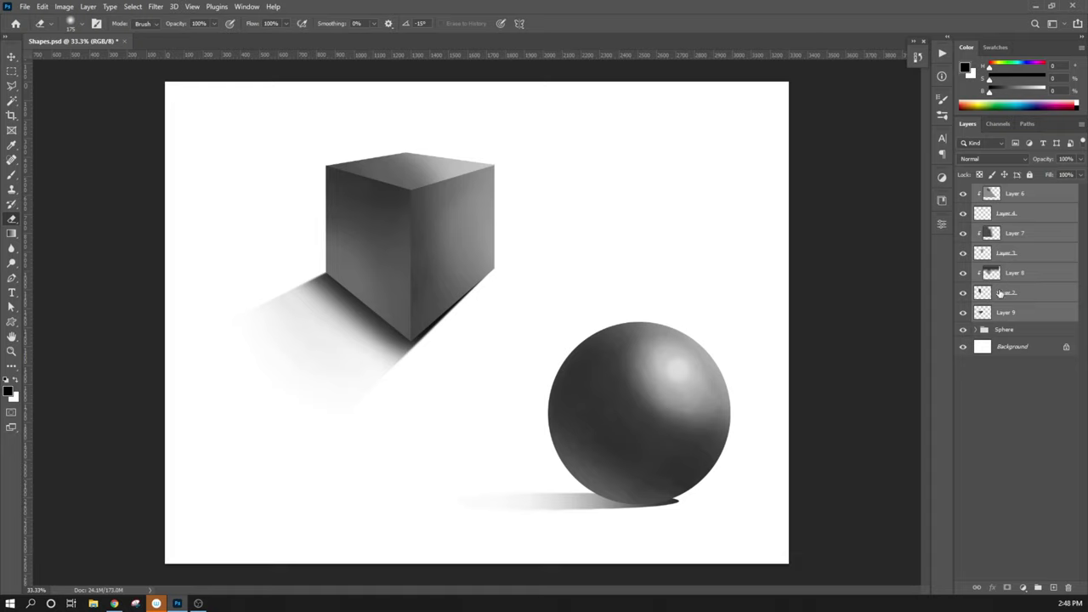
left_click(1005, 316)
left_click(1022, 196, "shift")
key("ctrl+g")
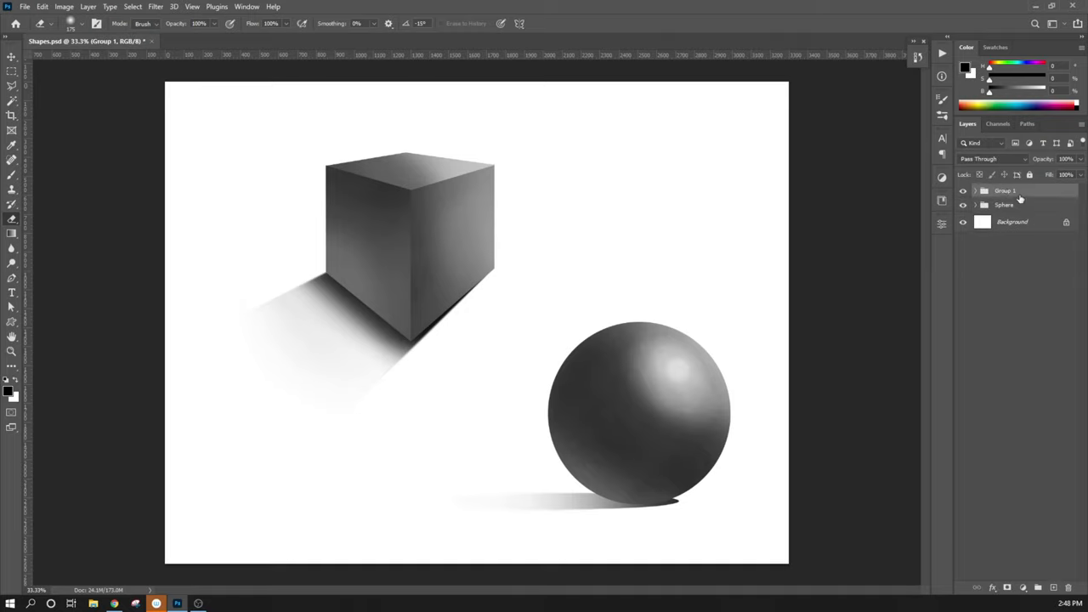
double_click(1007, 190)
type("Cube")
key("Return")
- Move the Cube group down and left so it sits level with the sphere, with a clear gap between them
key("v")
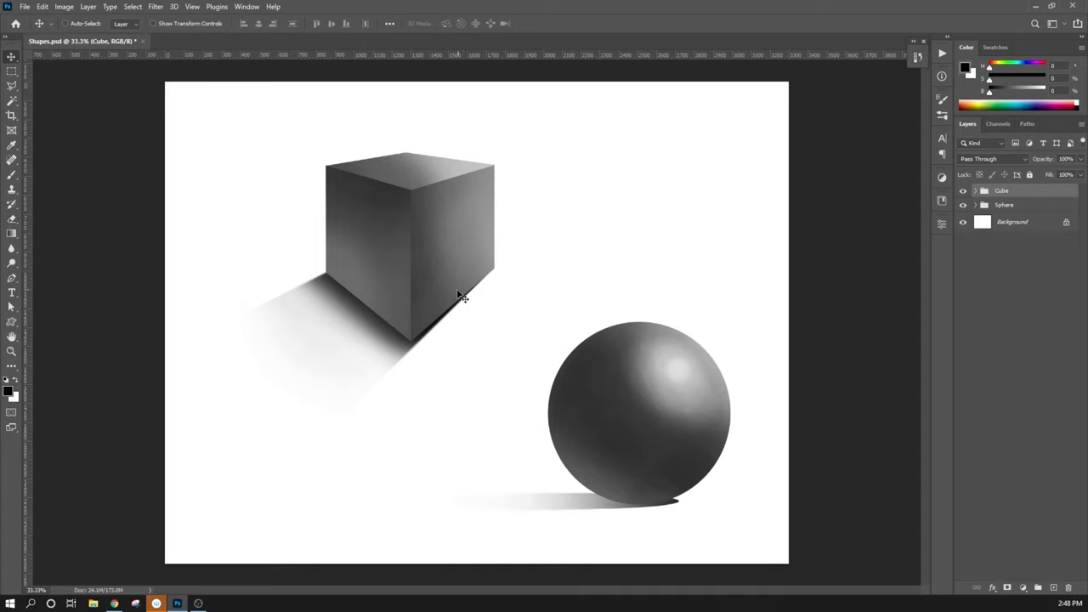
left_click_drag(462, 296, 432, 420)
left_click_drag(440, 383, 434, 388)
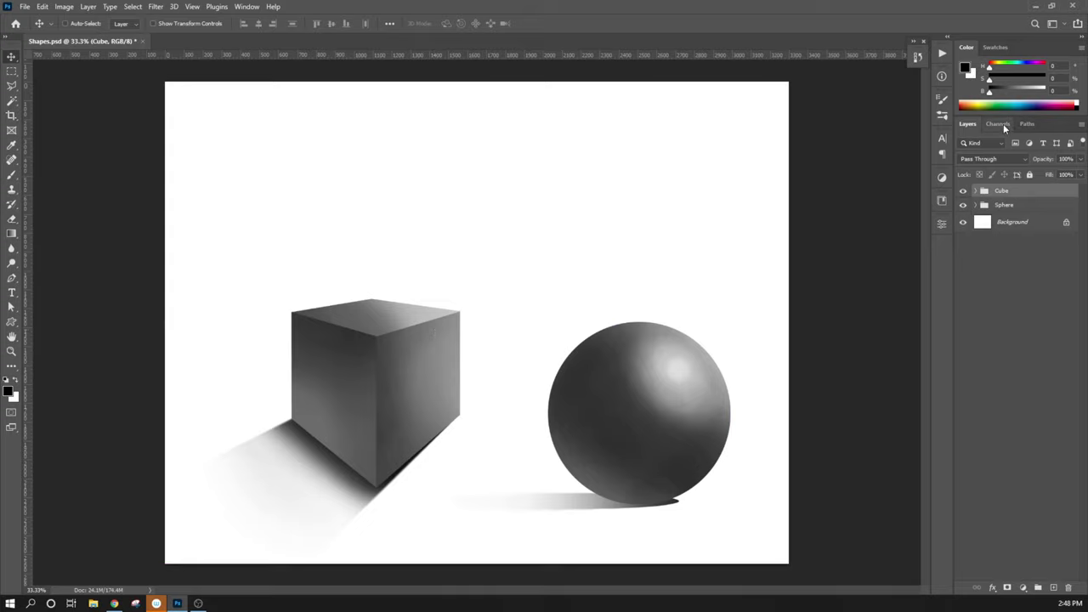
left_click_drag(416, 399, 399, 392)
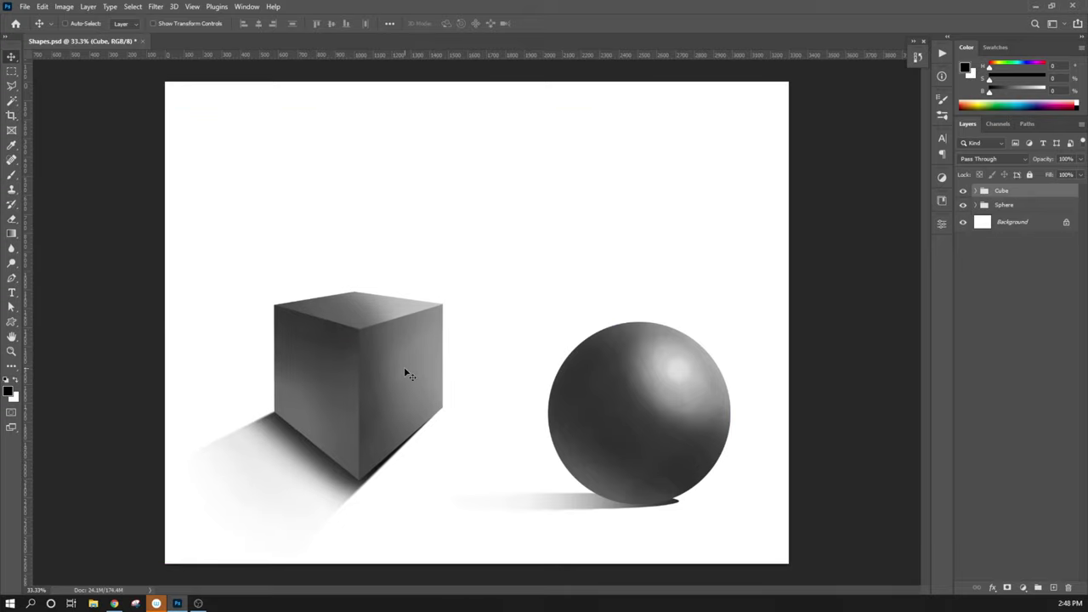